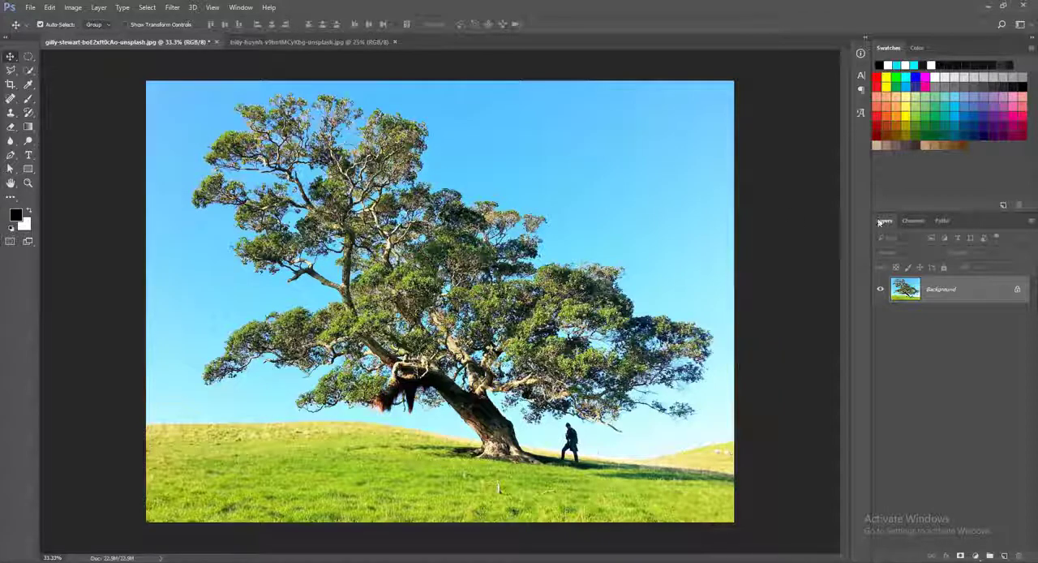
Step: Examine the Red, Green and Blue channels one at a time to compare the contrast between tree and sky
{"action": "left_click", "coordinate": [913, 221]}
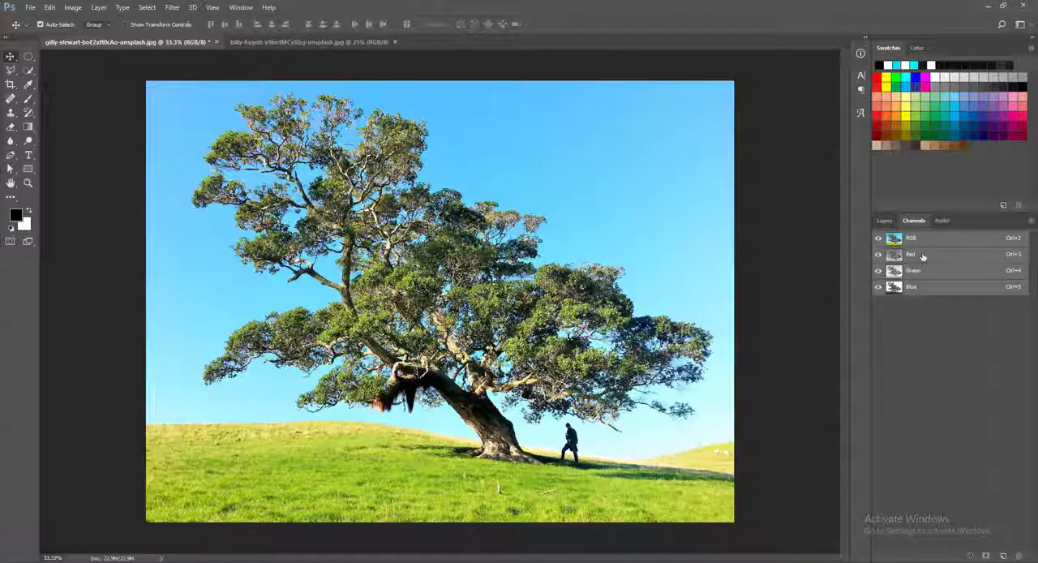
{"action": "left_click", "coordinate": [919, 255]}
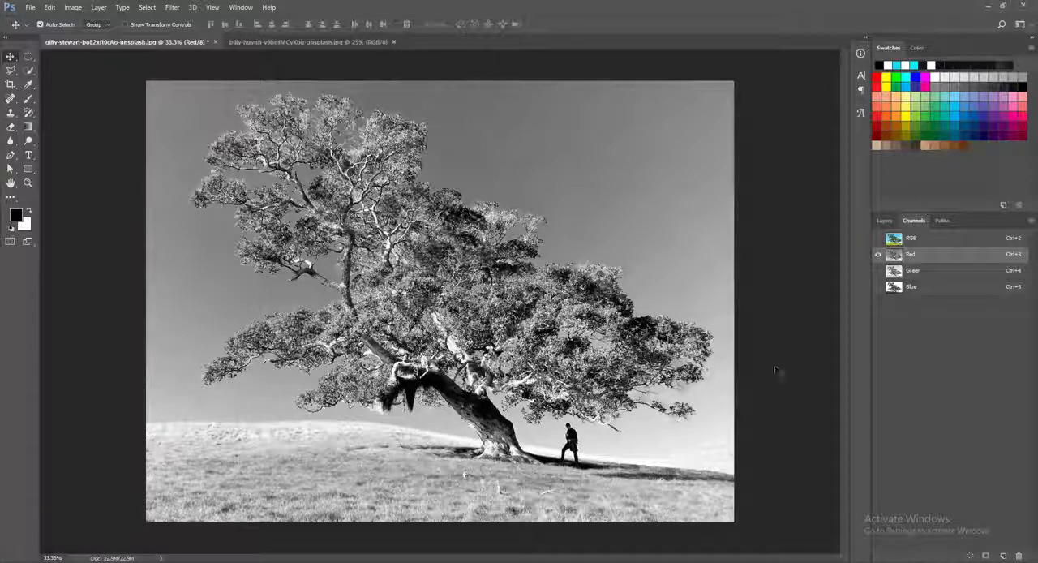
{"action": "left_click", "coordinate": [914, 274]}
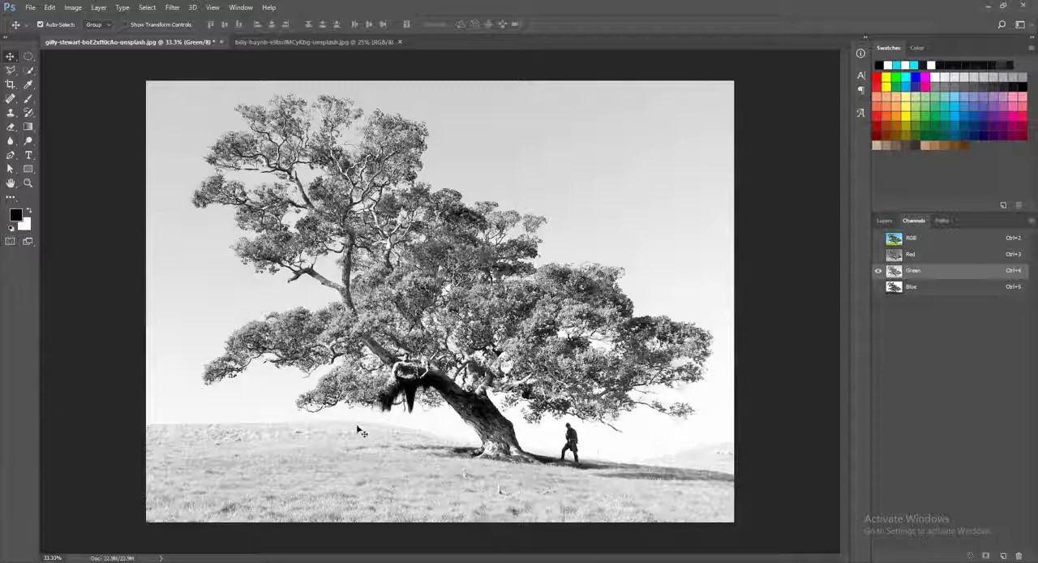
{"action": "left_click", "coordinate": [911, 289]}
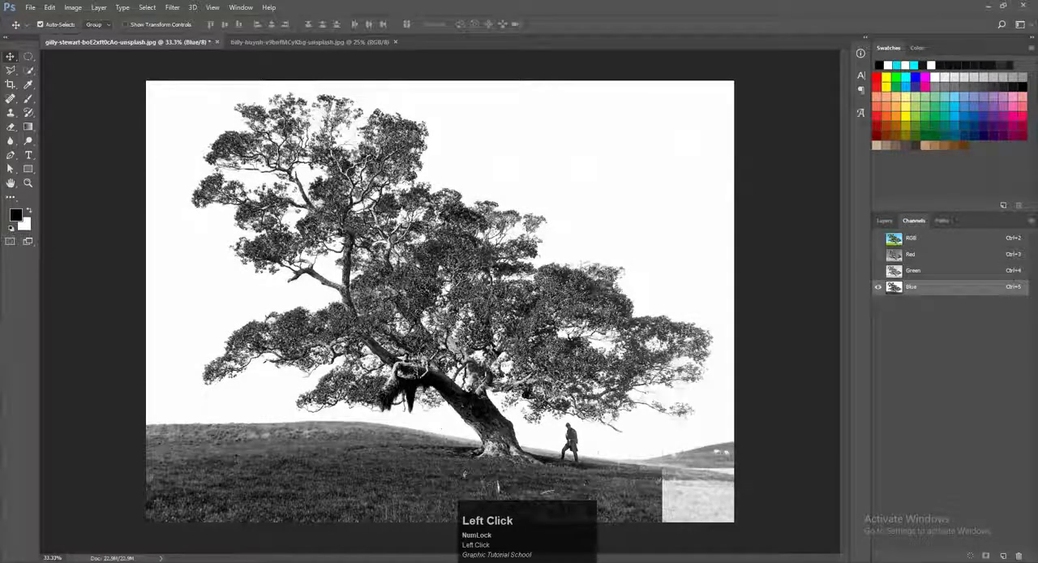
{"action": "left_click", "coordinate": [911, 254]}
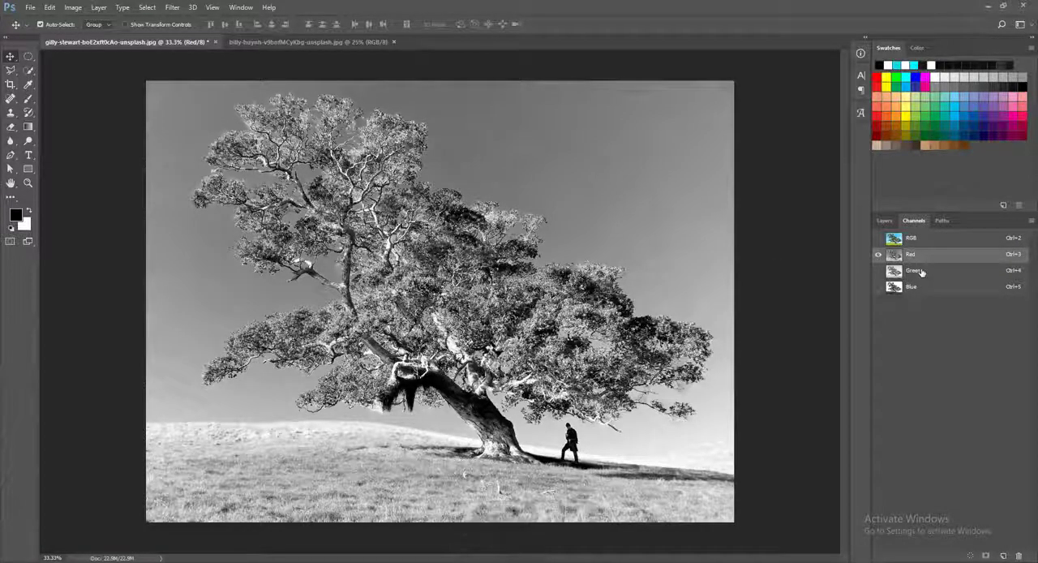
{"action": "left_click", "coordinate": [918, 272]}
{"action": "left_click", "coordinate": [919, 289]}
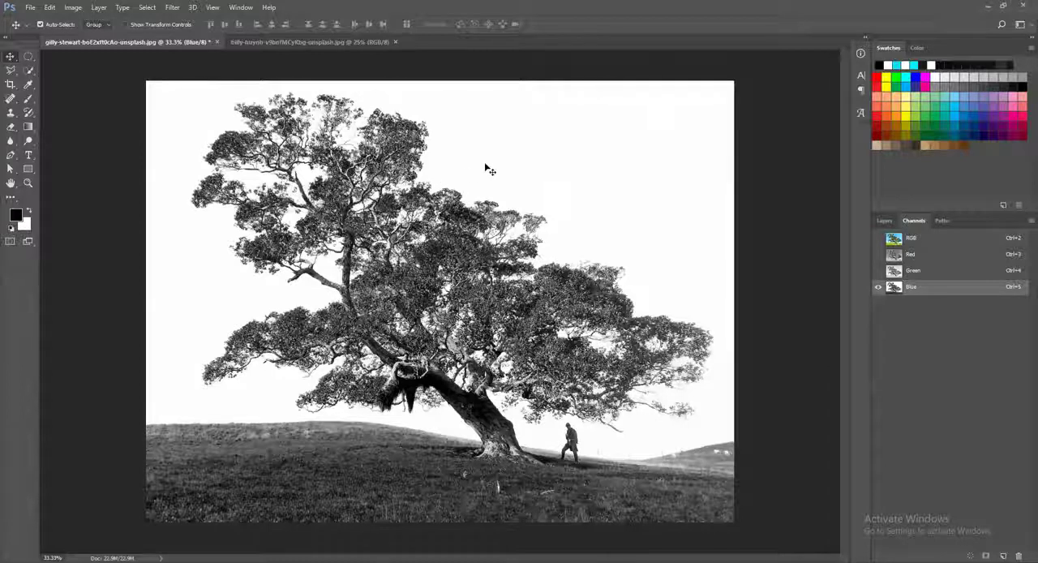
{"action": "left_click", "coordinate": [917, 256]}
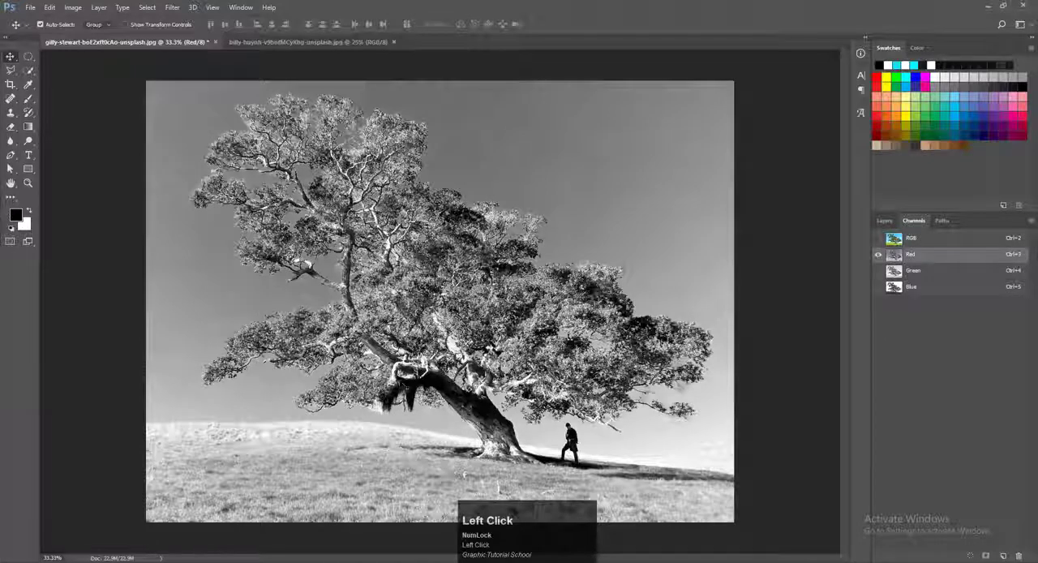
{"action": "left_click", "coordinate": [939, 272]}
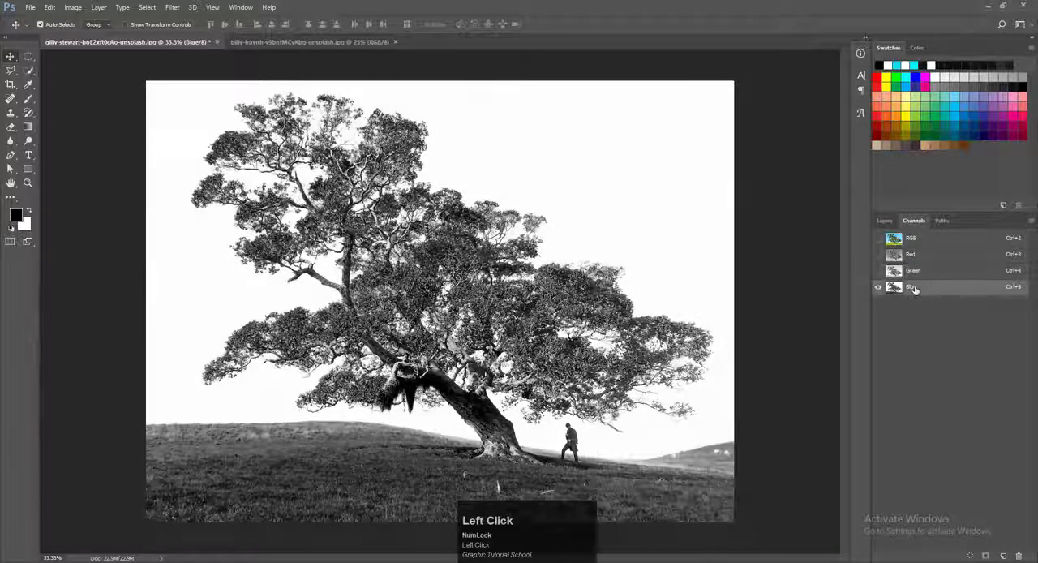
{"action": "left_click", "coordinate": [915, 287]}
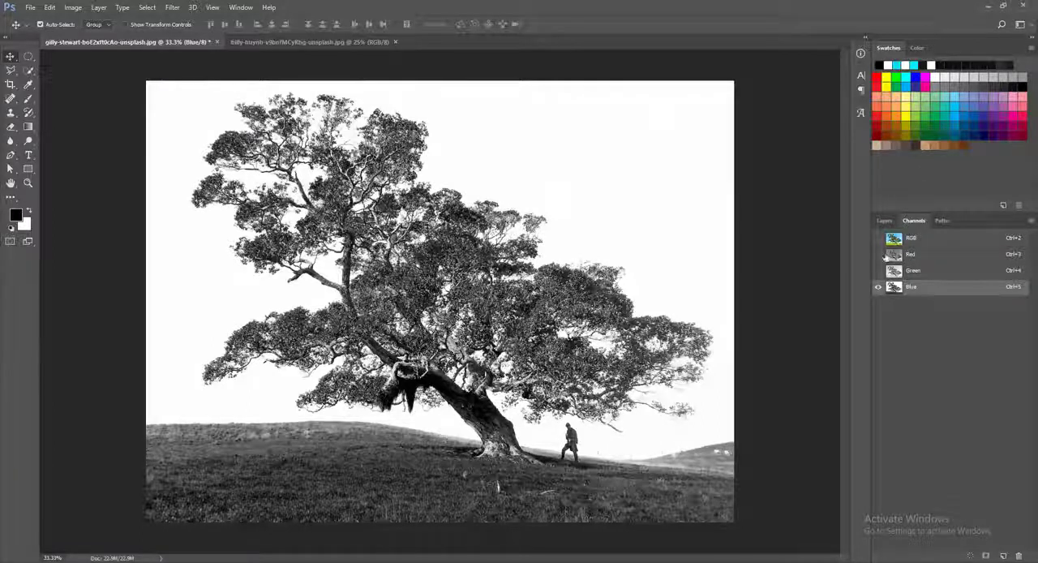
Step: Duplicate the Blue channel
{"action": "left_click", "coordinate": [912, 290]}
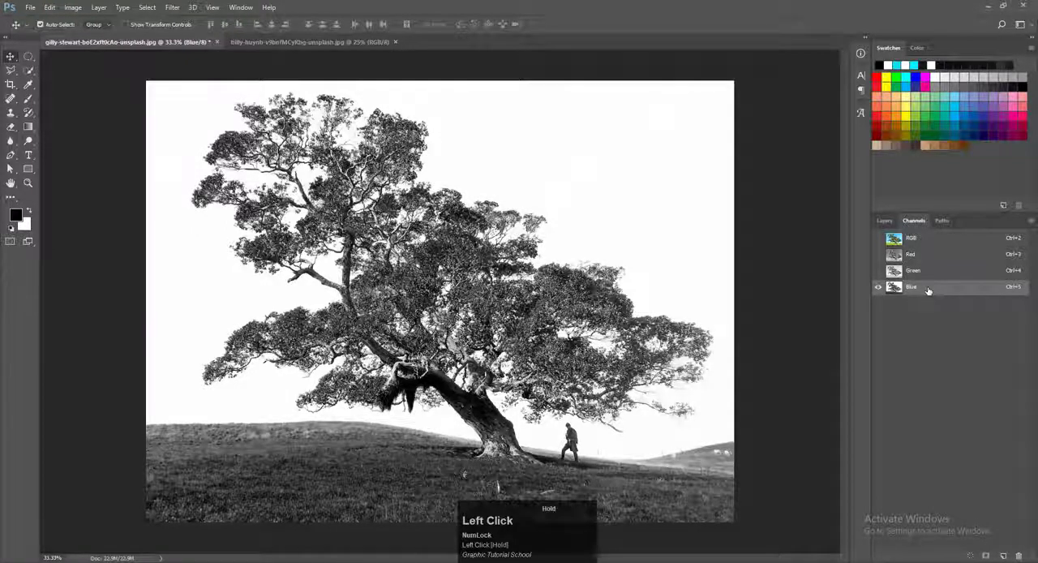
{"action": "left_click_drag", "start_coordinate": [928, 290], "coordinate": [1004, 558]}
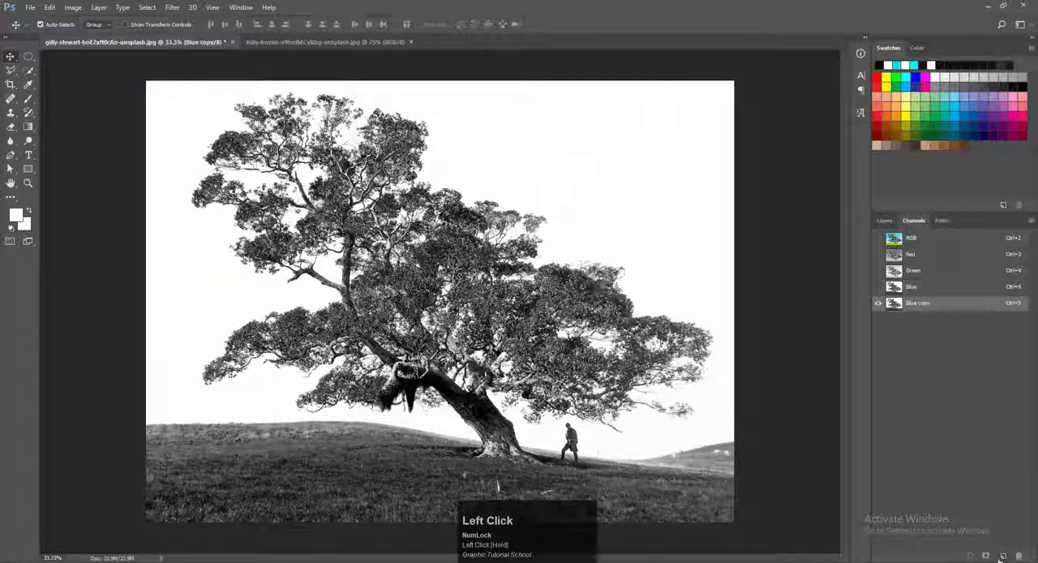
{"action": "double_click", "coordinate": [935, 306]}
{"action": "left_click", "coordinate": [571, 185]}
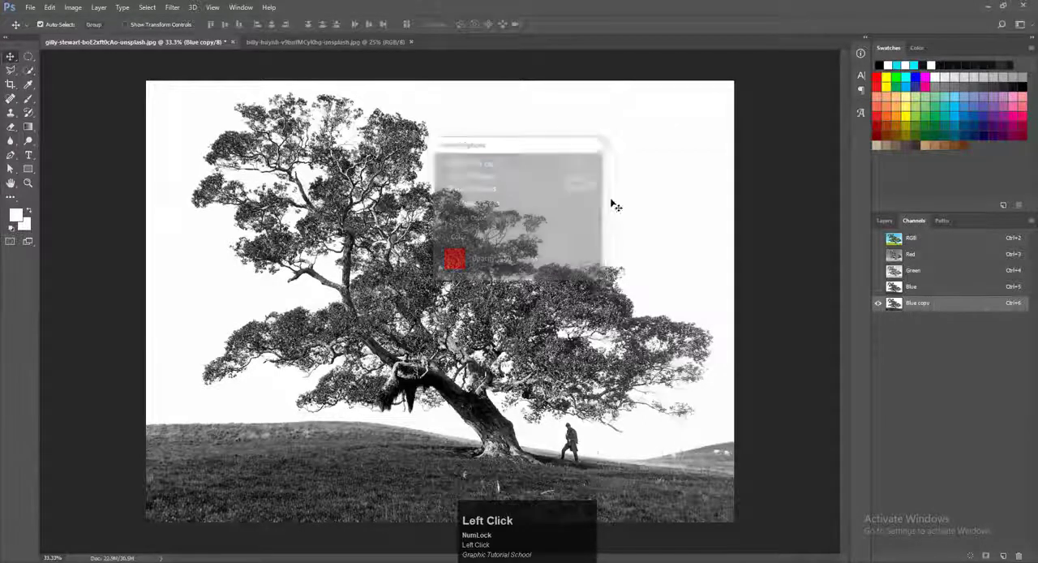
{"action": "double_click", "coordinate": [918, 305]}
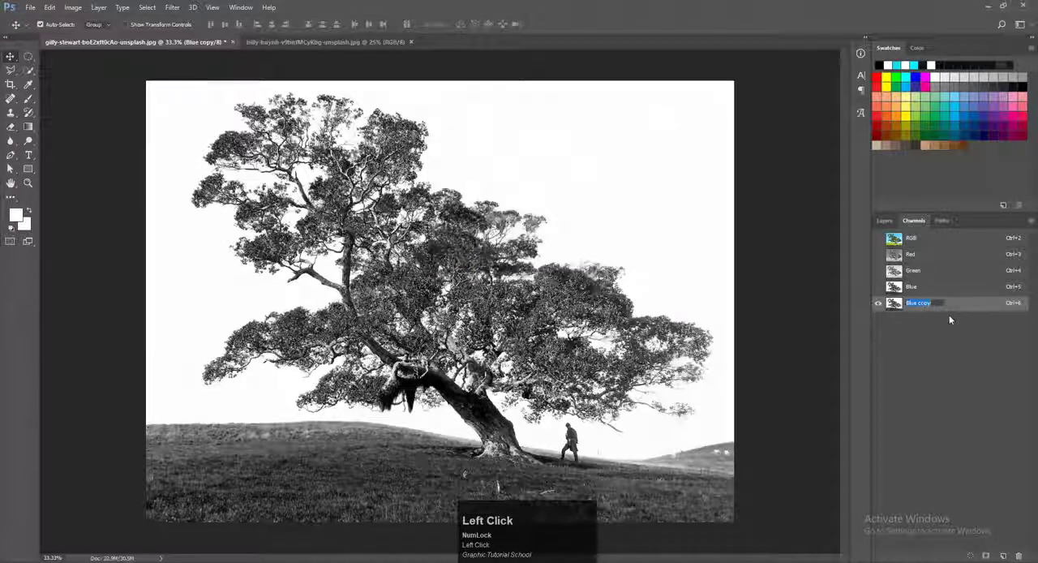
{"action": "left_click", "coordinate": [923, 348]}
Step: Apply Levels to the Blue copy channel with input levels 190, 0.33 and 235 so tree and hill turn solid black
{"action": "left_click", "coordinate": [917, 290]}
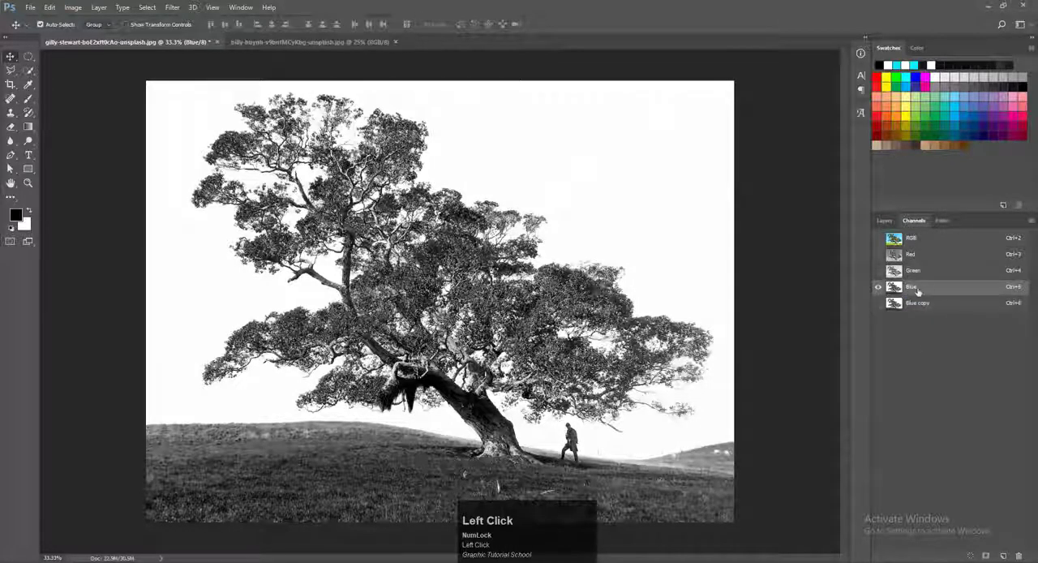
{"action": "left_click", "coordinate": [916, 306]}
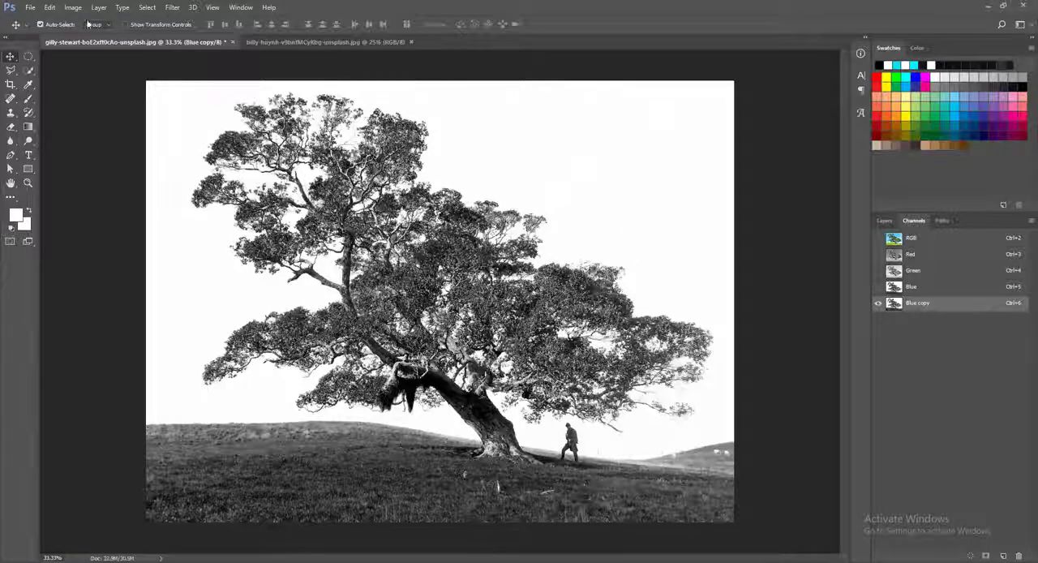
{"action": "left_click", "coordinate": [73, 9]}
{"action": "mouse_move", "coordinate": [87, 34]}
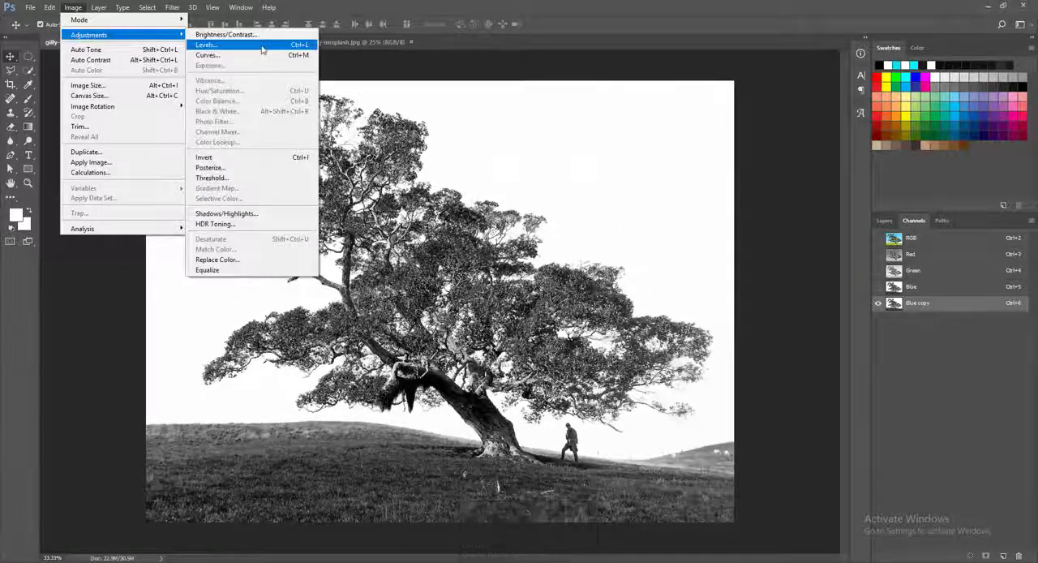
{"action": "left_click", "coordinate": [207, 46]}
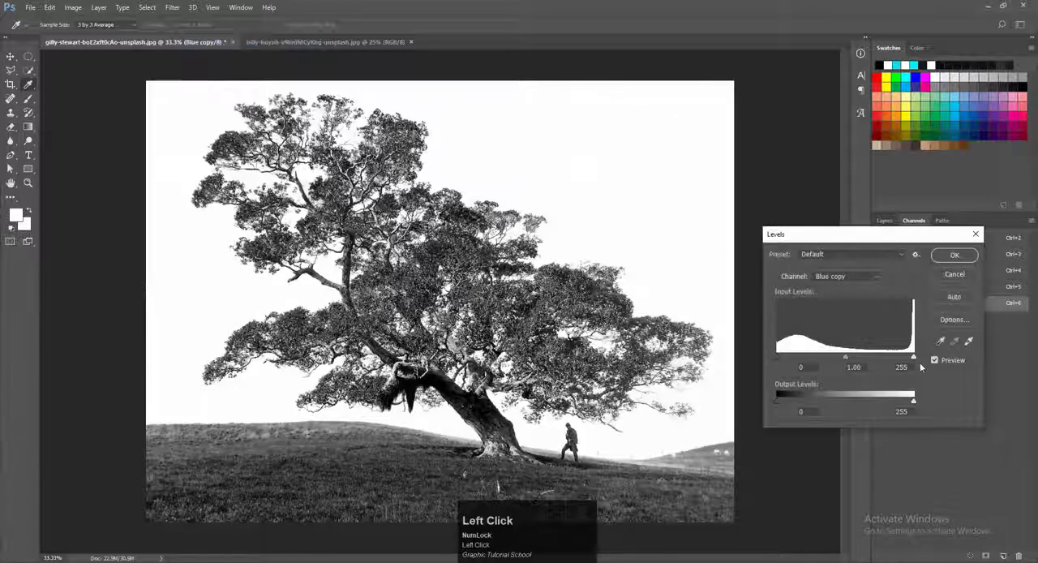
{"action": "left_click_drag", "start_coordinate": [915, 358], "coordinate": [838, 357]}
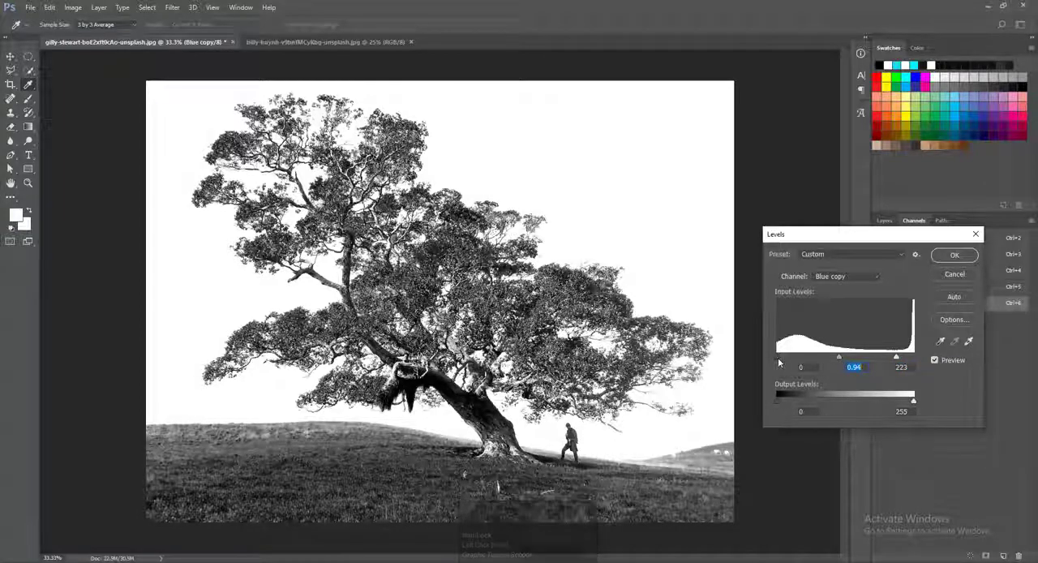
{"action": "left_click_drag", "start_coordinate": [839, 358], "coordinate": [871, 357]}
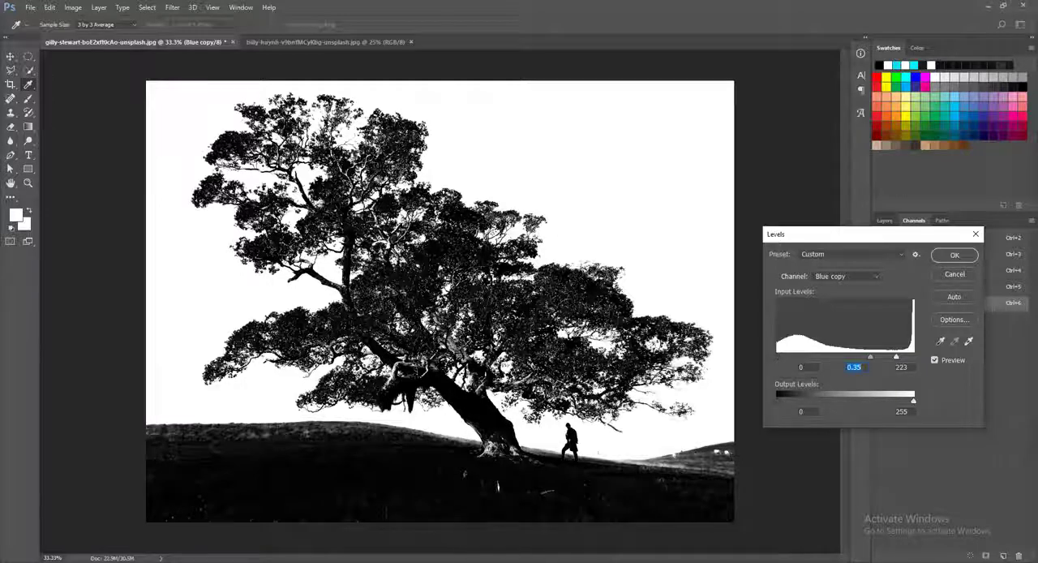
{"action": "left_click_drag", "start_coordinate": [777, 363], "coordinate": [881, 362]}
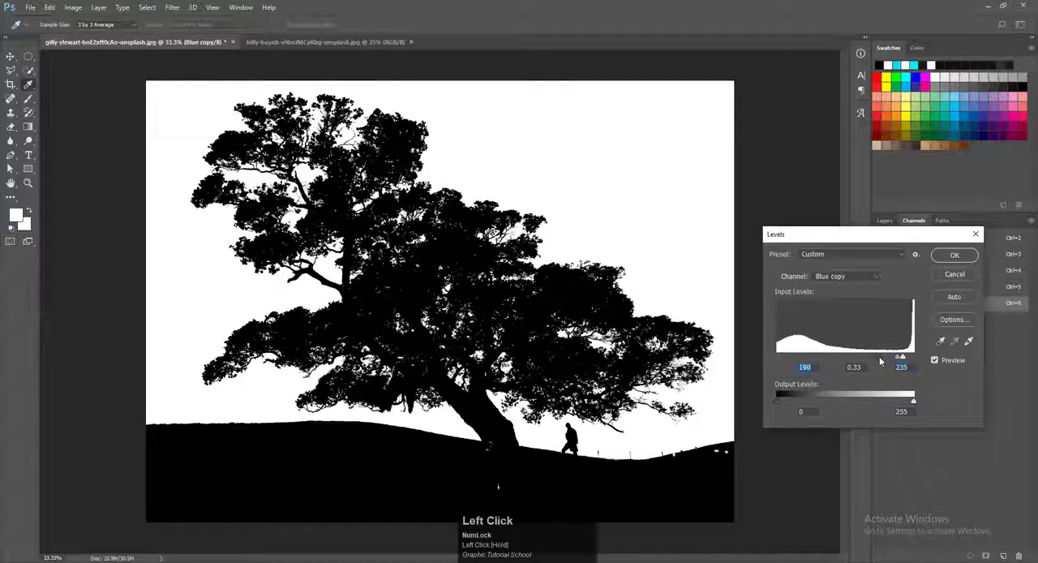
{"action": "left_click", "coordinate": [942, 258]}
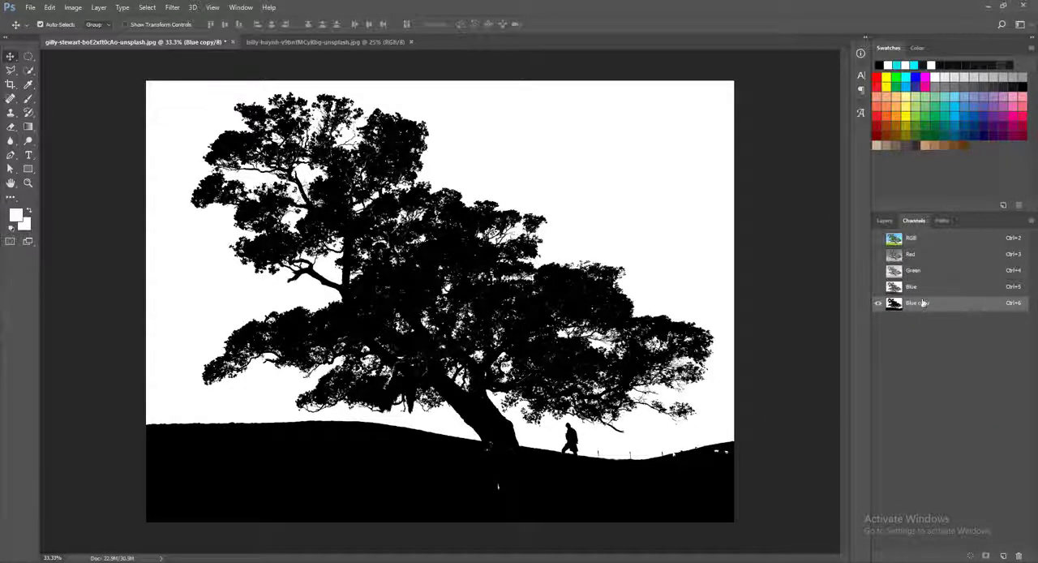
Step: View the full-colour RGB composite and its Background layer, and return to the Blue copy channel
{"action": "left_click", "coordinate": [884, 220]}
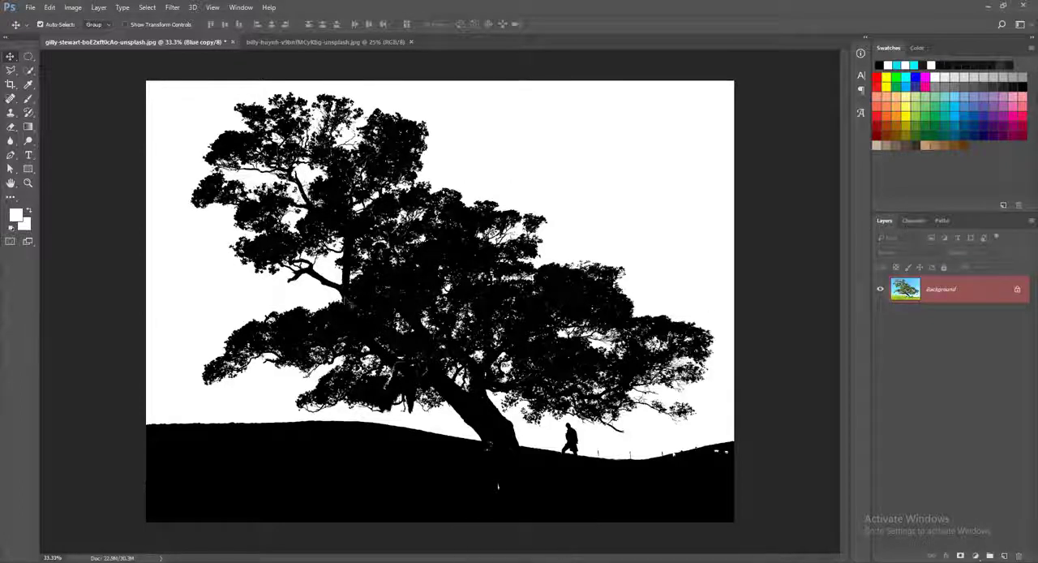
{"action": "left_click", "coordinate": [914, 224]}
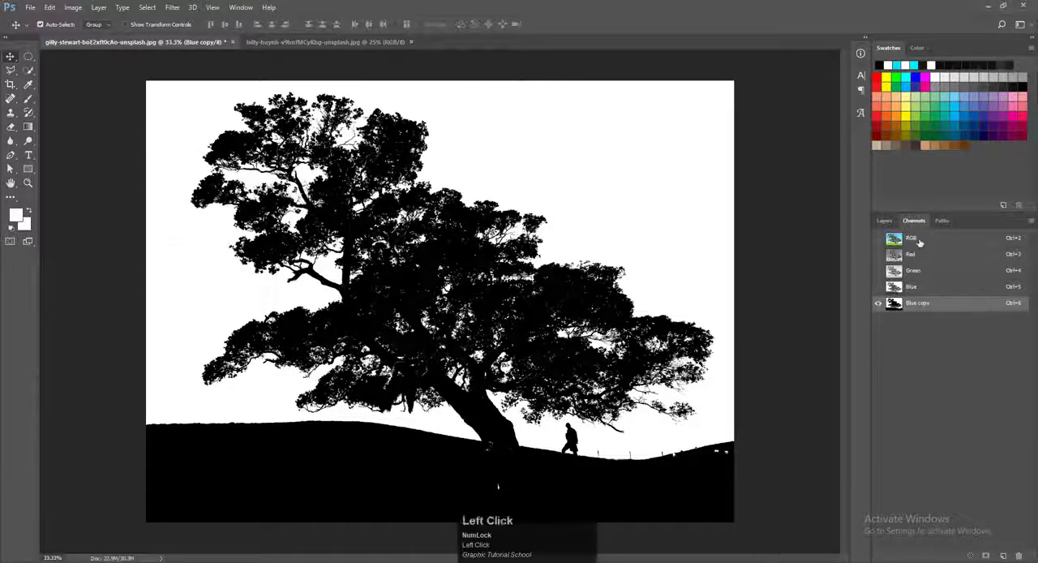
{"action": "left_click", "coordinate": [919, 241]}
{"action": "left_click", "coordinate": [885, 222]}
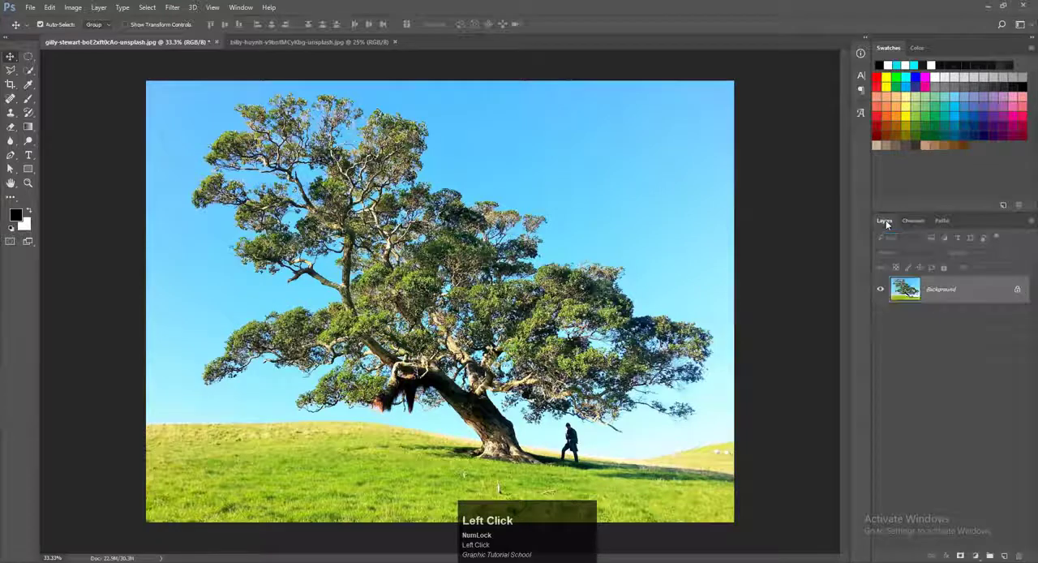
{"action": "left_click", "coordinate": [919, 221]}
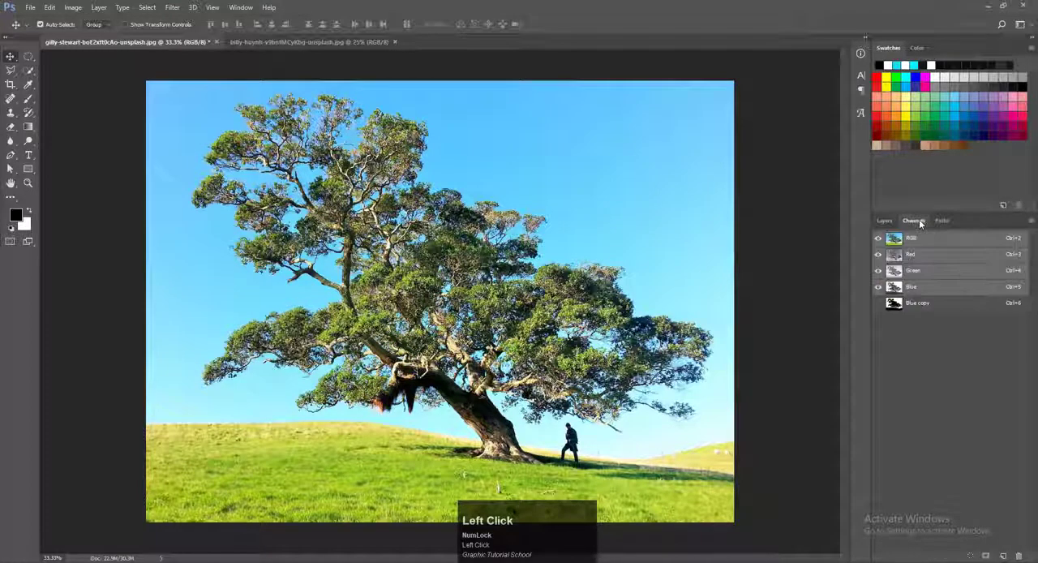
{"action": "left_click", "coordinate": [917, 304]}
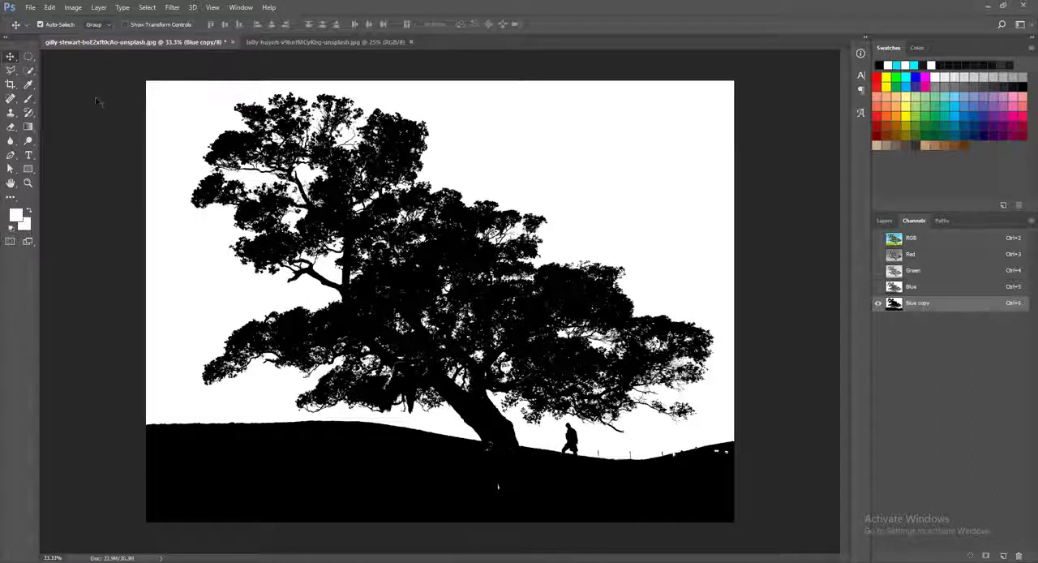
Step: Set up the Brush tool with black as foreground colour over a white background colour and 100% flow
{"action": "left_click", "coordinate": [29, 100]}
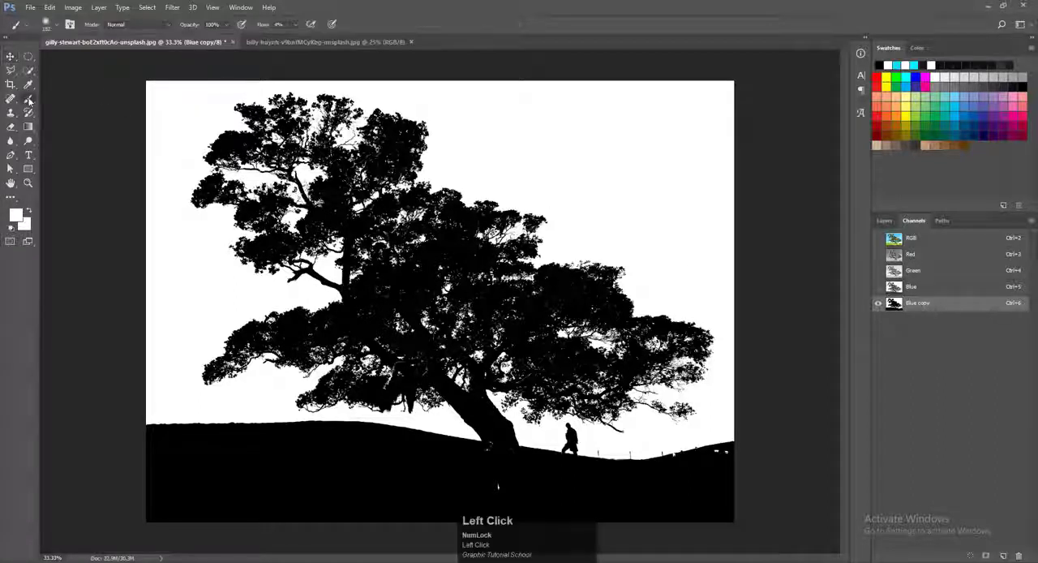
{"action": "left_click", "coordinate": [12, 232]}
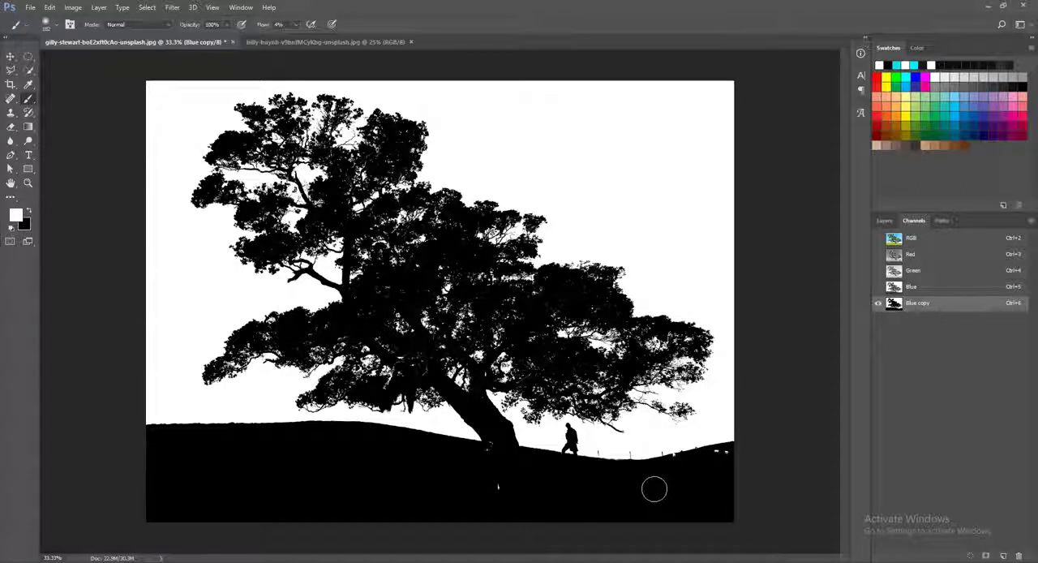
{"action": "left_click", "coordinate": [28, 211]}
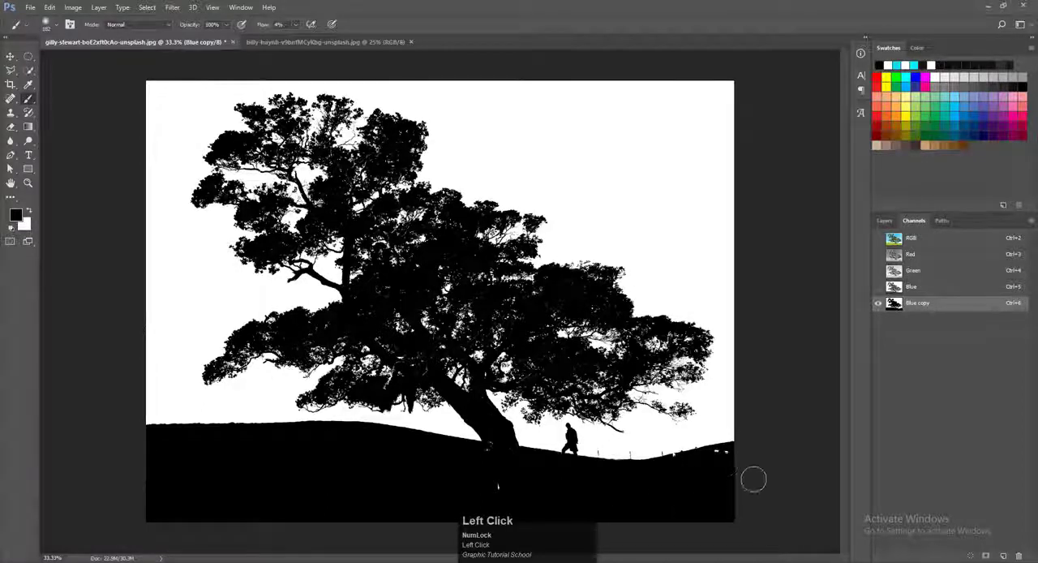
{"action": "left_click_drag", "start_coordinate": [721, 462], "coordinate": [725, 458]}
{"action": "left_click_drag", "start_coordinate": [260, 26], "coordinate": [299, 27]}
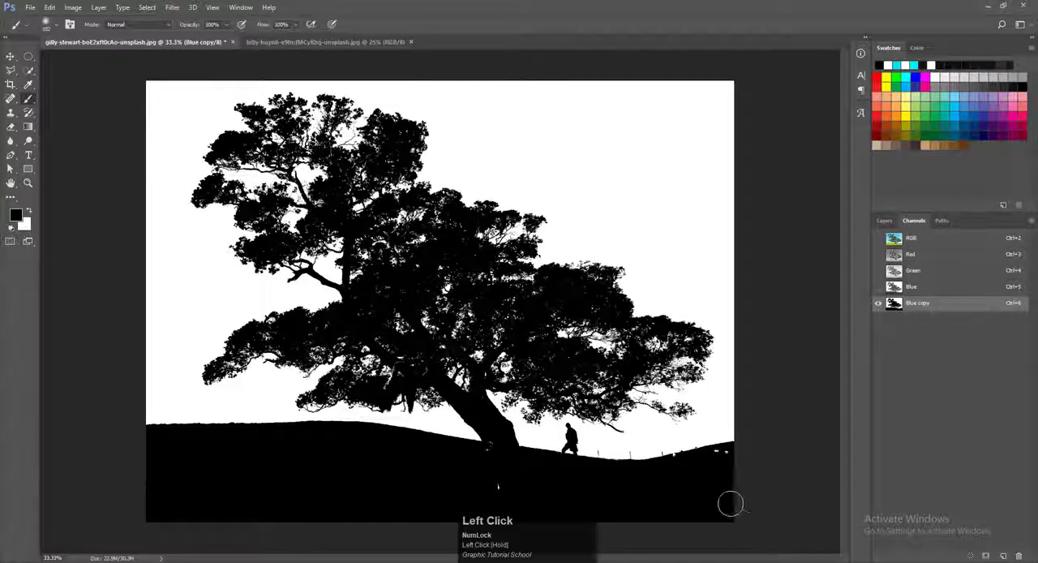
Step: Set the brush size to about 193 px and its hardness to 94%
{"action": "right_click", "coordinate": [675, 457], "text": "alt"}
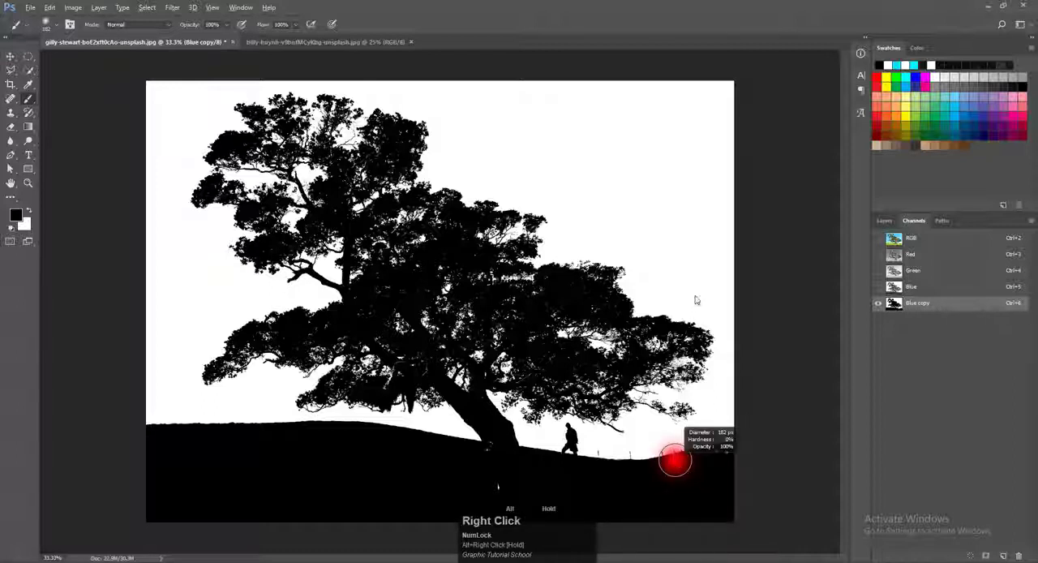
{"action": "right_click", "coordinate": [668, 474]}
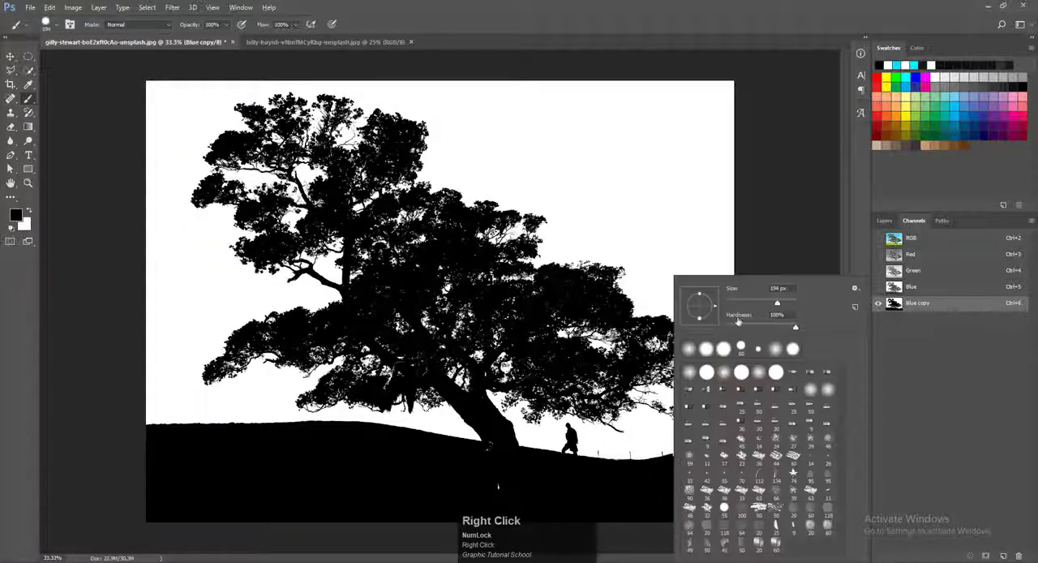
{"action": "left_click", "coordinate": [777, 315]}
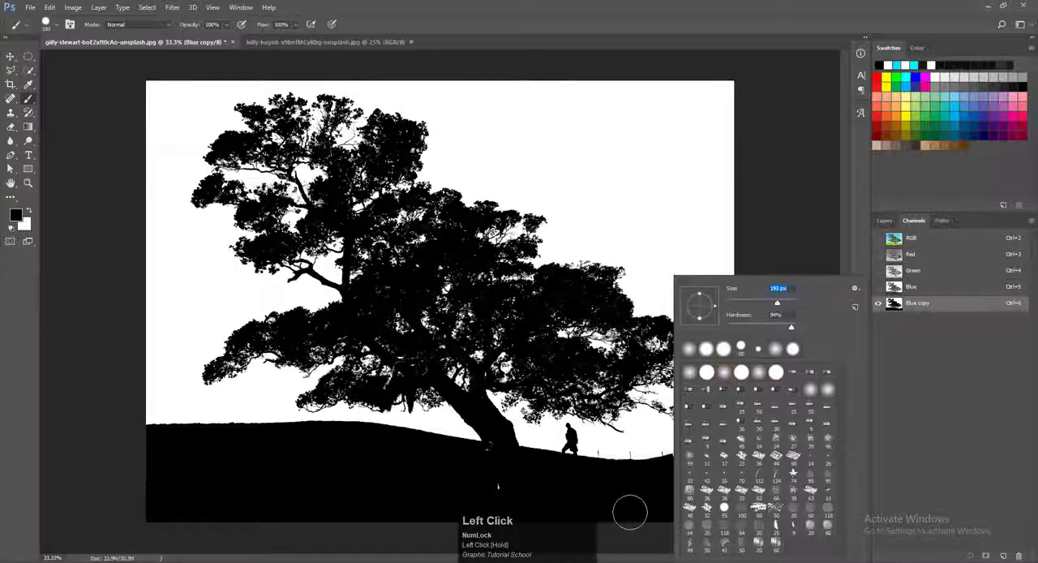
Step: Paint black over the light specks along the hill's crest on the far side, below the fence posts
{"action": "left_click", "coordinate": [603, 495]}
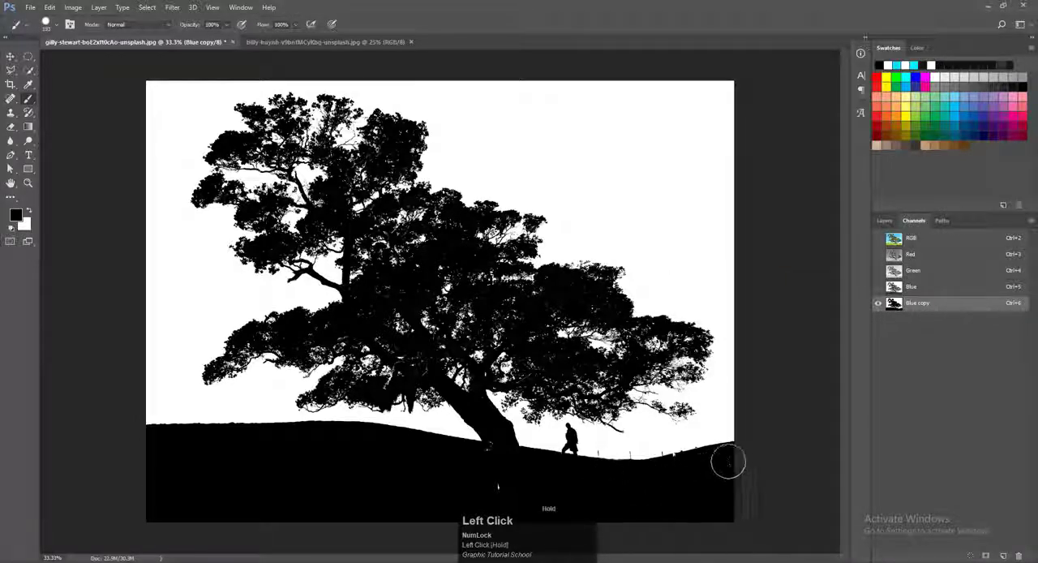
{"action": "scroll", "coordinate": [709, 466], "scroll_direction": "up", "scroll_amount": 1}
{"action": "scroll", "coordinate": [680, 478], "scroll_direction": "up", "scroll_amount": 2}
{"action": "scroll", "coordinate": [630, 308], "scroll_direction": "up", "scroll_amount": 5}
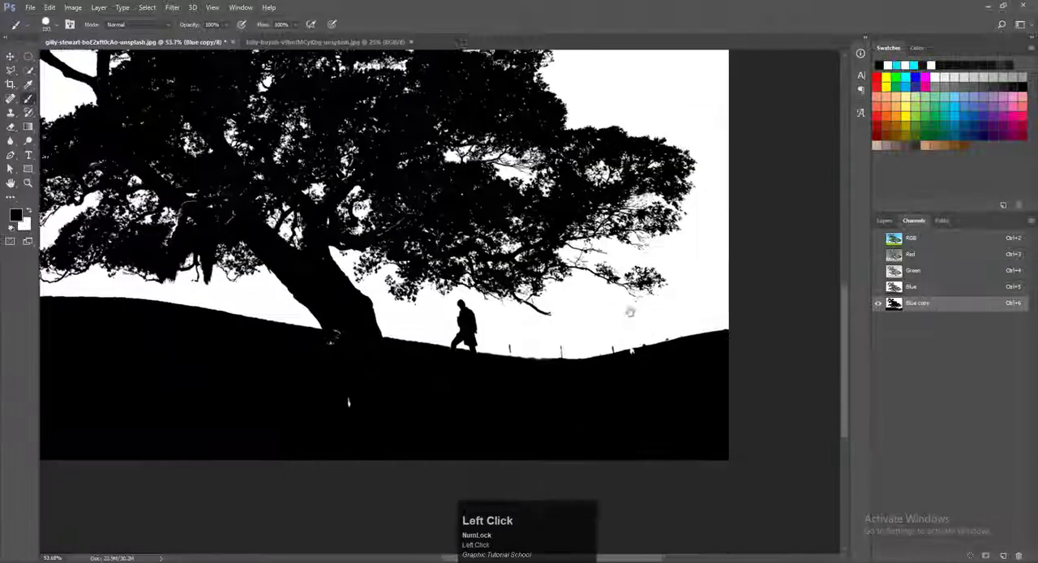
{"action": "scroll", "coordinate": [610, 318], "scroll_direction": "up", "scroll_amount": 3}
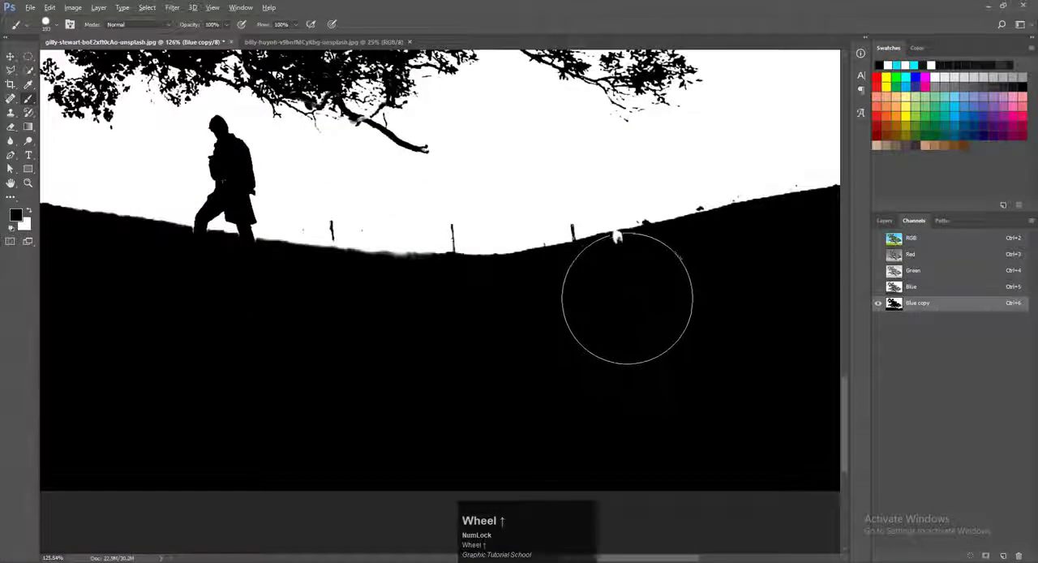
{"action": "left_click", "coordinate": [626, 297]}
Step: Paint black over the remaining white specks at the foot of the trunk and in the hill below it
{"action": "left_click_drag", "start_coordinate": [413, 351], "coordinate": [937, 361]}
{"action": "mouse_move", "coordinate": [482, 243]}
{"action": "left_mouse_down"}
{"action": "mouse_move", "coordinate": [439, 330]}
{"action": "mouse_move", "coordinate": [504, 347]}
{"action": "mouse_move", "coordinate": [228, 292]}
{"action": "mouse_move", "coordinate": [449, 314]}
{"action": "left_mouse_up"}
{"action": "left_click_drag", "start_coordinate": [329, 276], "coordinate": [202, 287]}
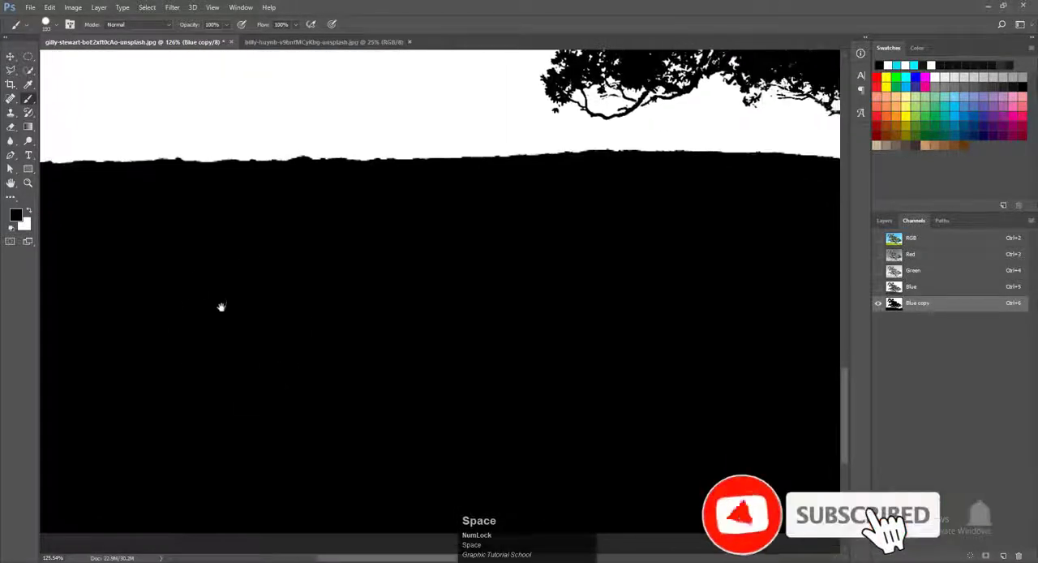
{"action": "scroll", "coordinate": [303, 343], "scroll_direction": "down", "scroll_amount": 2}
{"action": "left_click_drag", "start_coordinate": [619, 291], "coordinate": [30, 379]}
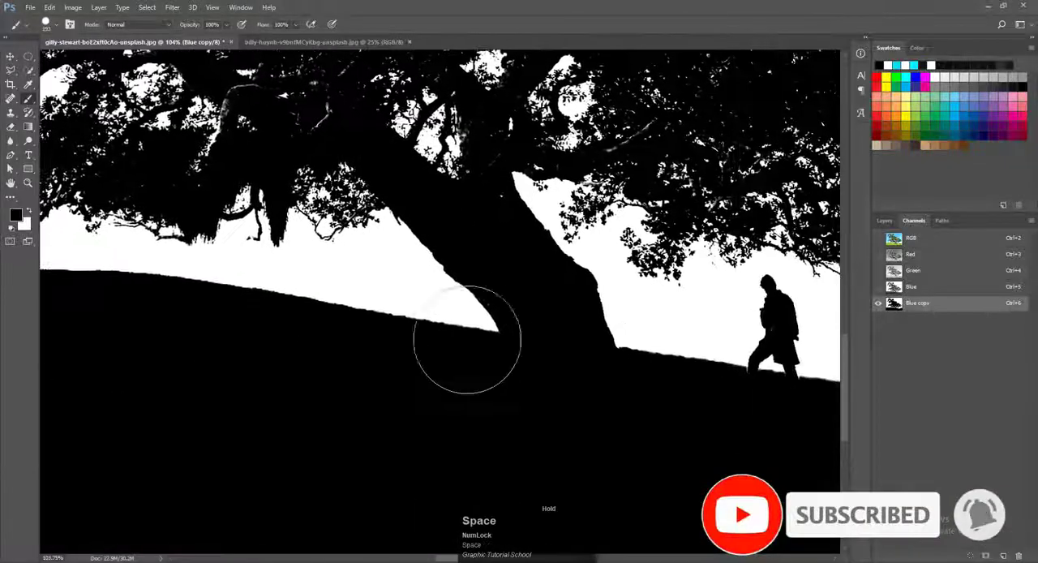
Step: Reduce the brush size and paint black over the grey marks inside the trunk and beside the hanging moss
{"action": "scroll", "coordinate": [487, 293], "scroll_direction": "up", "scroll_amount": 2}
{"action": "right_click", "coordinate": [523, 281], "text": "alt"}
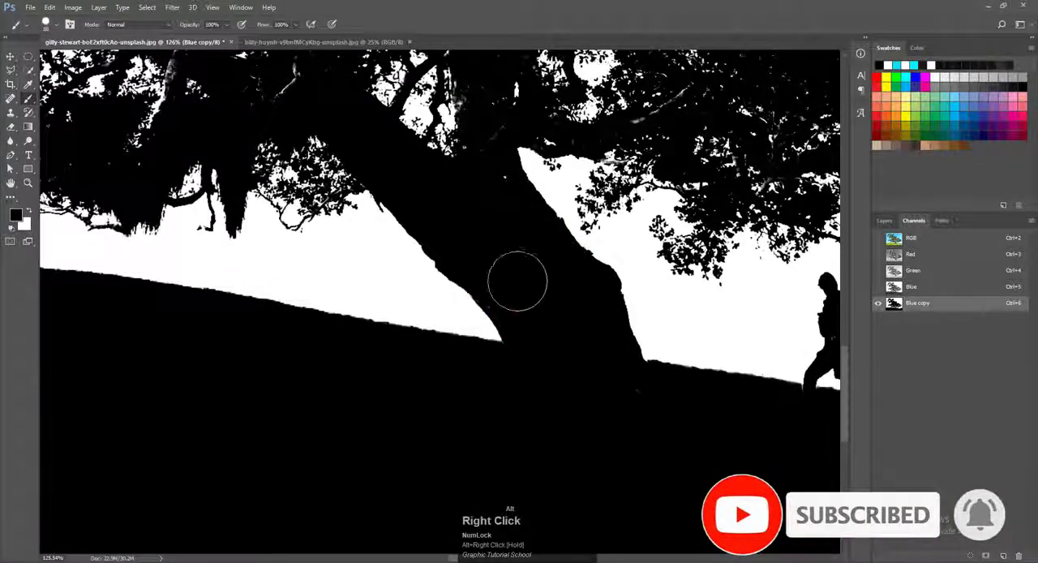
{"action": "mouse_move", "coordinate": [498, 197]}
{"action": "left_mouse_down"}
{"action": "mouse_move", "coordinate": [509, 262]}
{"action": "mouse_move", "coordinate": [563, 364]}
{"action": "mouse_move", "coordinate": [545, 310]}
{"action": "mouse_move", "coordinate": [622, 403]}
{"action": "mouse_move", "coordinate": [488, 199]}
{"action": "mouse_move", "coordinate": [526, 194]}
{"action": "mouse_move", "coordinate": [529, 344]}
{"action": "left_mouse_up"}
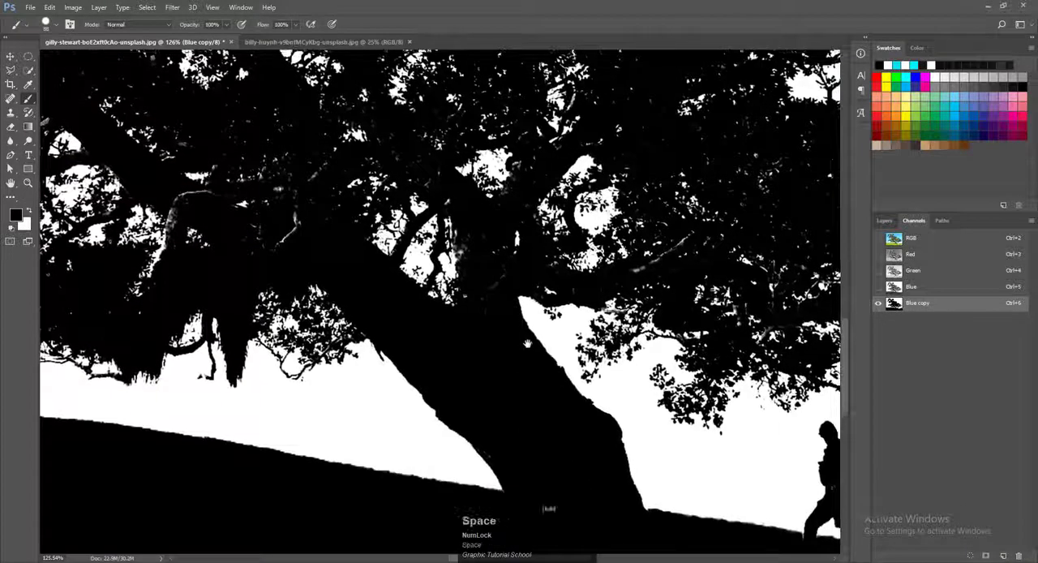
{"action": "right_click", "coordinate": [478, 260], "text": "alt"}
{"action": "mouse_move", "coordinate": [476, 259]}
{"action": "left_mouse_down"}
{"action": "mouse_move", "coordinate": [489, 239]}
{"action": "mouse_move", "coordinate": [489, 297]}
{"action": "left_mouse_up"}
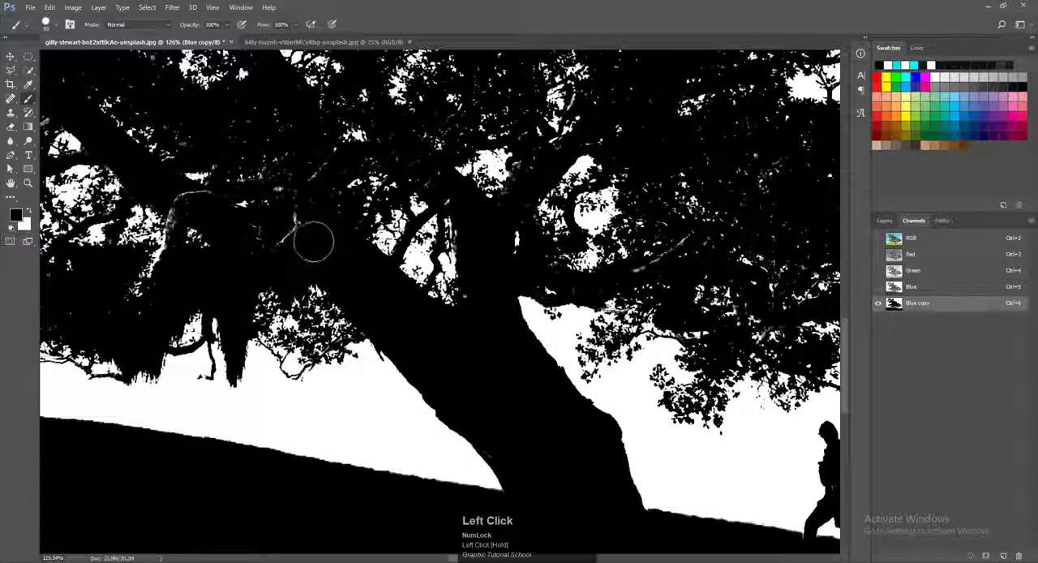
{"action": "left_click_drag", "start_coordinate": [313, 215], "coordinate": [265, 274]}
Step: Show the RGB composite together with the Blue copy channel so the mask appears as a red overlay
{"action": "key", "text": "space"}
{"action": "mouse_move", "coordinate": [265, 275]}
{"action": "left_mouse_down"}
{"action": "mouse_move", "coordinate": [302, 272]}
{"action": "mouse_move", "coordinate": [545, 336]}
{"action": "mouse_move", "coordinate": [545, 352]}
{"action": "left_mouse_up"}
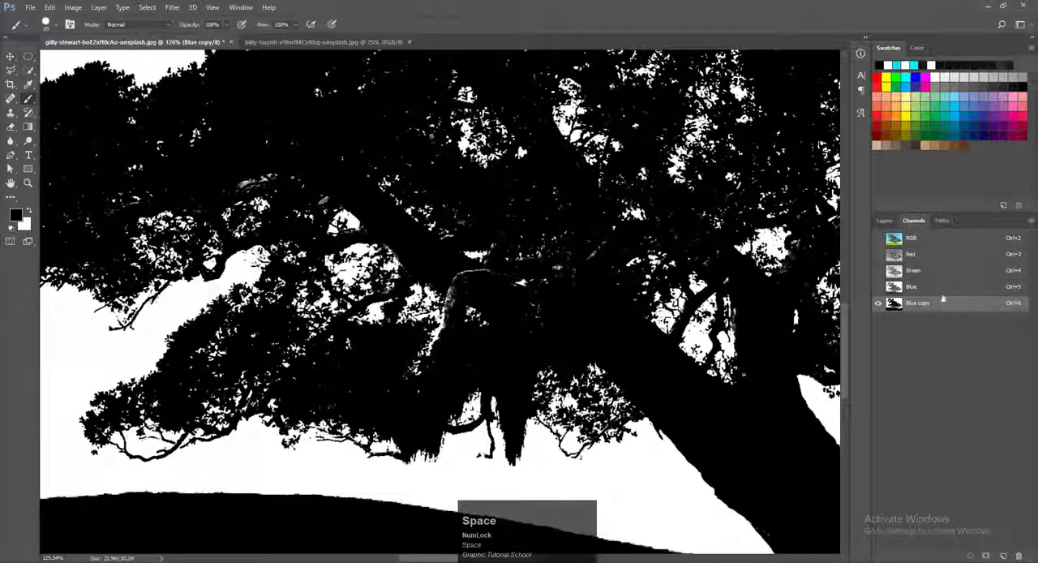
{"action": "left_click", "coordinate": [877, 238]}
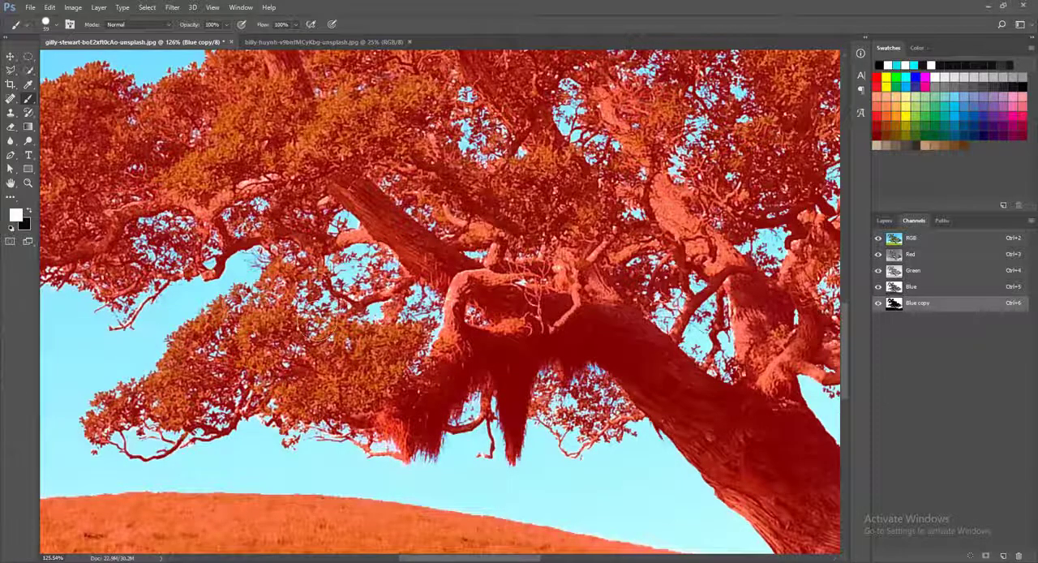
Step: Try painting white over the red overlay on the hill, and undo the stroke
{"action": "key", "text": "space"}
{"action": "left_click_drag", "start_coordinate": [235, 288], "coordinate": [637, 250]}
{"action": "mouse_move", "coordinate": [237, 384]}
{"action": "left_mouse_down"}
{"action": "mouse_move", "coordinate": [294, 362]}
{"action": "mouse_move", "coordinate": [427, 392]}
{"action": "left_mouse_up"}
{"action": "left_click_drag", "start_coordinate": [405, 479], "coordinate": [398, 482]}
{"action": "key", "text": "ctrl+z"}
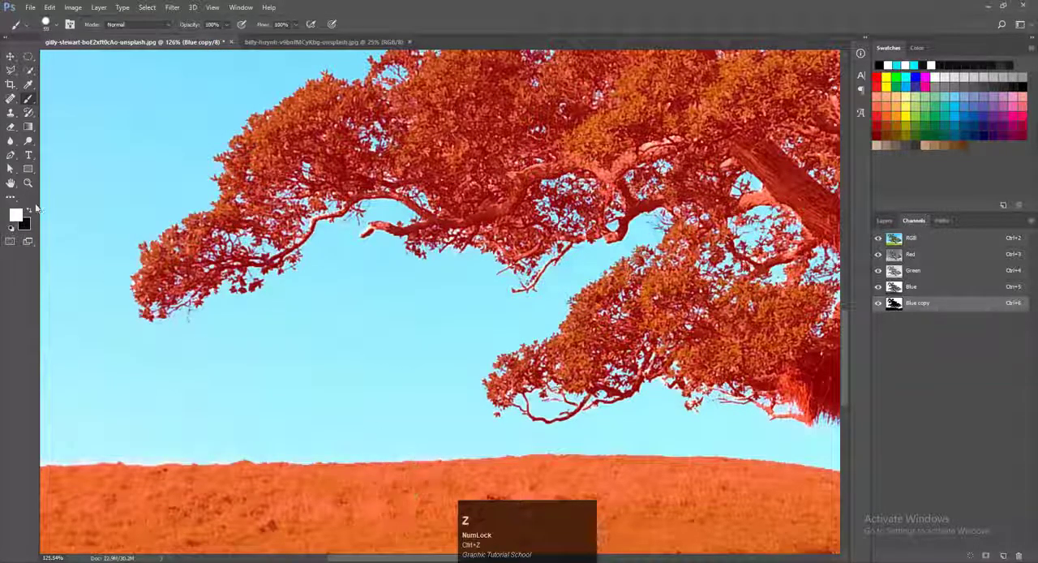
Step: Make black the foreground colour, test it with a blob in the open sky, and undo the blob
{"action": "left_click", "coordinate": [29, 211]}
{"action": "mouse_move", "coordinate": [360, 339]}
{"action": "left_mouse_down"}
{"action": "mouse_move", "coordinate": [355, 366]}
{"action": "mouse_move", "coordinate": [327, 382]}
{"action": "mouse_move", "coordinate": [381, 366]}
{"action": "left_mouse_up"}
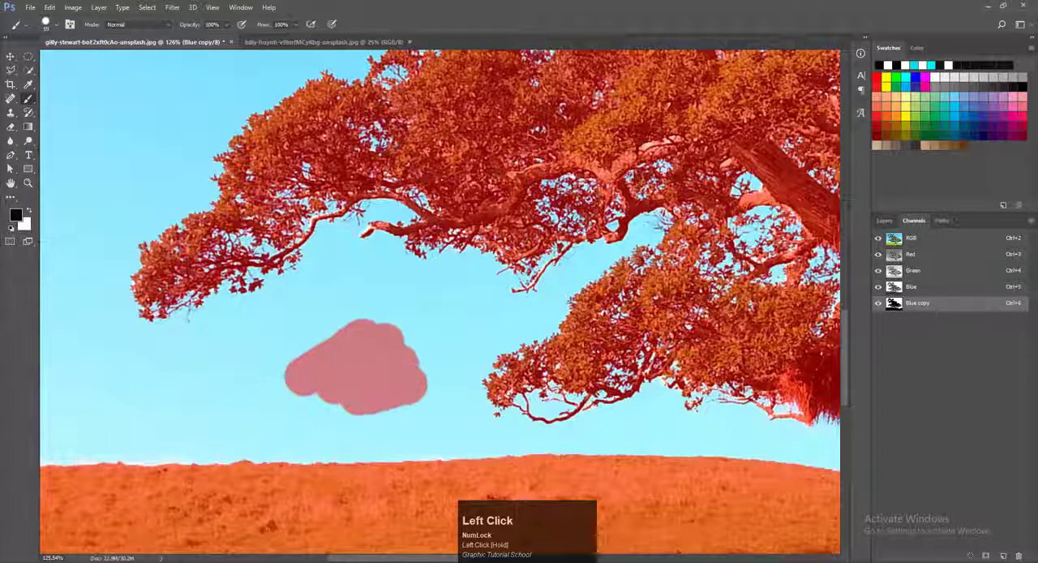
{"action": "key", "text": "ctrl+z"}
Step: Shrink the brush and paint black over the light, unmasked patches on the branches above the lower foliage
{"action": "left_click_drag", "start_coordinate": [660, 138], "coordinate": [432, 205]}
{"action": "scroll", "coordinate": [432, 204], "scroll_direction": "up", "scroll_amount": 4}
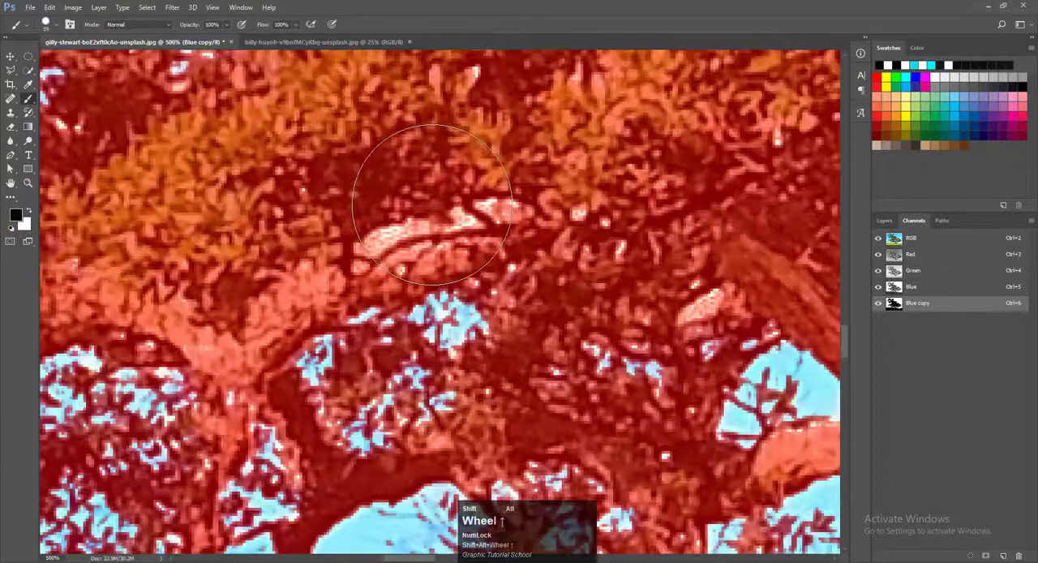
{"action": "right_click", "coordinate": [433, 203], "text": "alt"}
{"action": "left_click", "coordinate": [401, 235]}
{"action": "left_click_drag", "start_coordinate": [434, 199], "coordinate": [361, 266]}
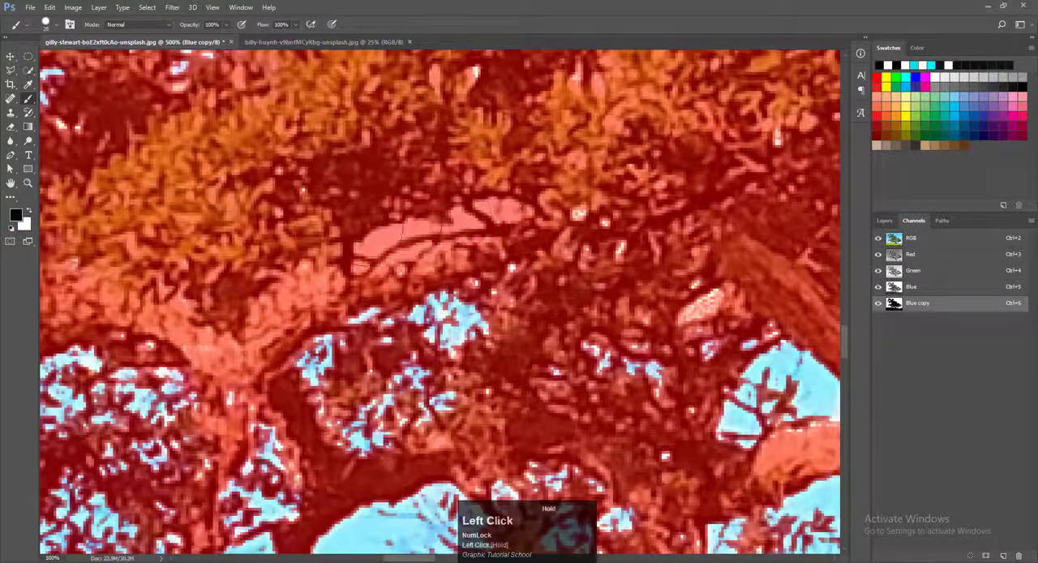
{"action": "scroll", "coordinate": [468, 209], "scroll_direction": "down", "scroll_amount": 3}
{"action": "left_click_drag", "start_coordinate": [656, 274], "coordinate": [534, 262]}
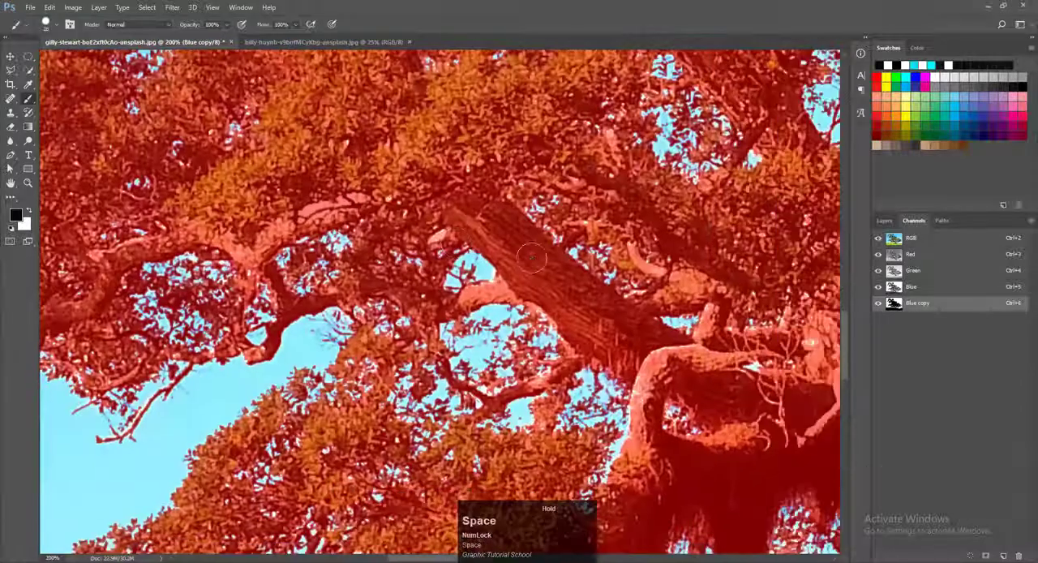
{"action": "mouse_move", "coordinate": [455, 231]}
{"action": "left_mouse_down"}
{"action": "mouse_move", "coordinate": [398, 203]}
{"action": "mouse_move", "coordinate": [397, 214]}
{"action": "mouse_move", "coordinate": [427, 209]}
{"action": "left_mouse_up"}
Step: Paint black over the bright edges of the curved mossy branch, the nearby branch stub and the main trunk
{"action": "key", "text": "space"}
{"action": "mouse_move", "coordinate": [676, 237]}
{"action": "left_mouse_down"}
{"action": "mouse_move", "coordinate": [505, 301]}
{"action": "mouse_move", "coordinate": [515, 303]}
{"action": "left_mouse_up"}
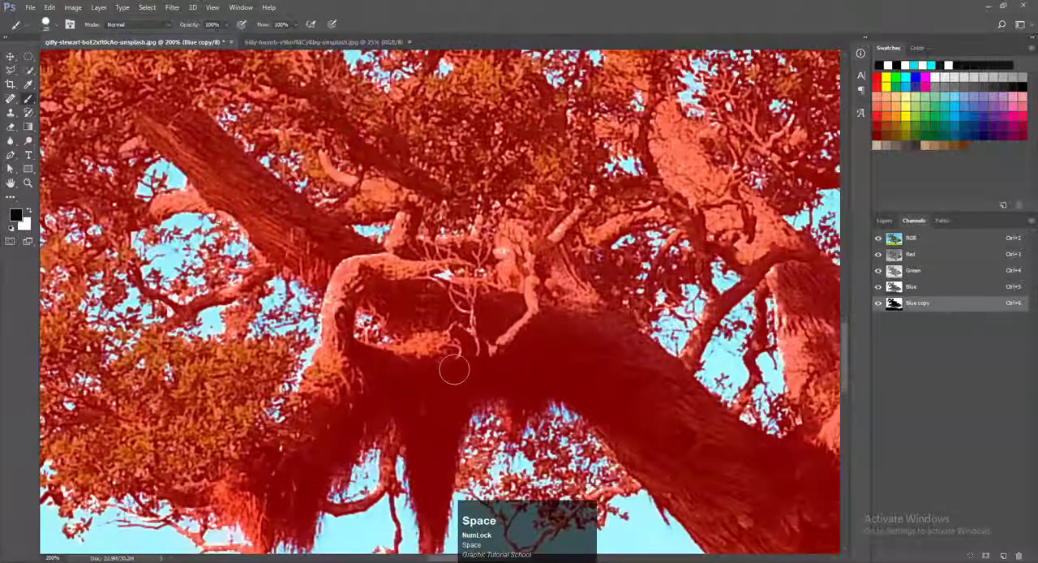
{"action": "mouse_move", "coordinate": [327, 342]}
{"action": "left_mouse_down"}
{"action": "mouse_move", "coordinate": [326, 355]}
{"action": "mouse_move", "coordinate": [320, 334]}
{"action": "left_mouse_up"}
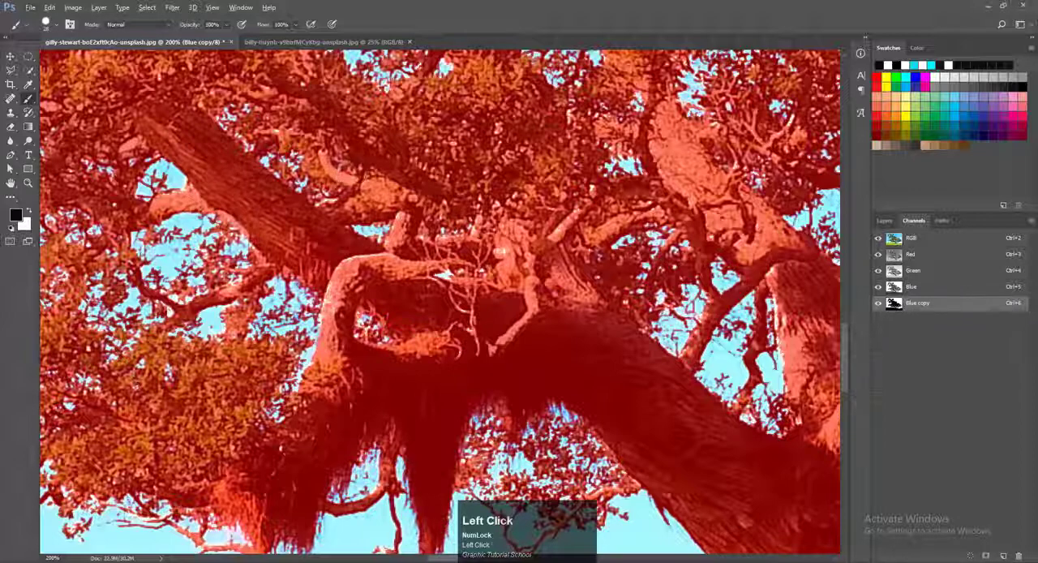
{"action": "key", "text": "space"}
{"action": "left_click_drag", "start_coordinate": [645, 336], "coordinate": [423, 304]}
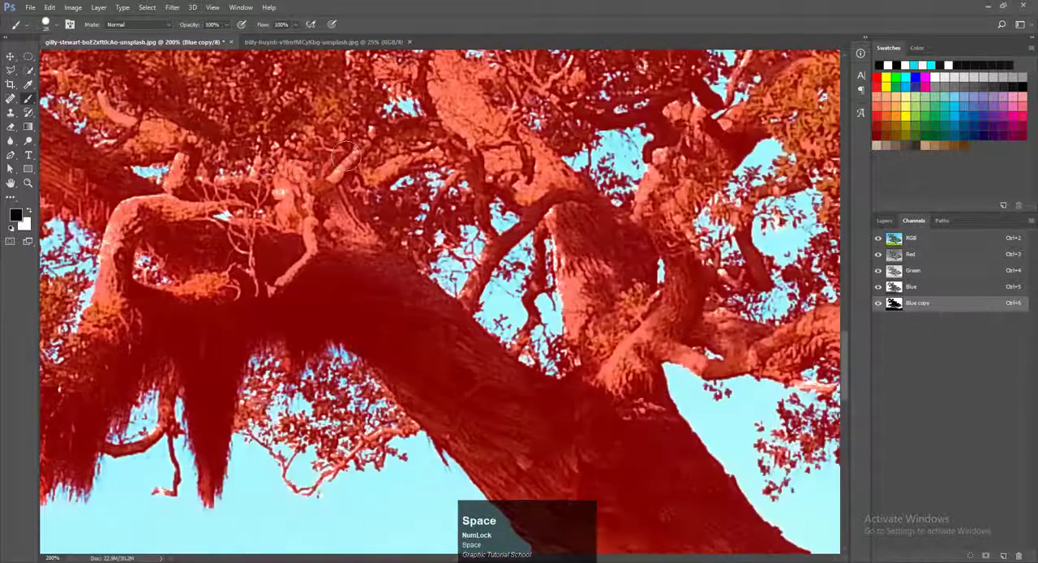
{"action": "left_click", "coordinate": [345, 154]}
{"action": "mouse_move", "coordinate": [599, 227]}
{"action": "left_mouse_down"}
{"action": "mouse_move", "coordinate": [559, 202]}
{"action": "mouse_move", "coordinate": [557, 291]}
{"action": "left_mouse_up"}
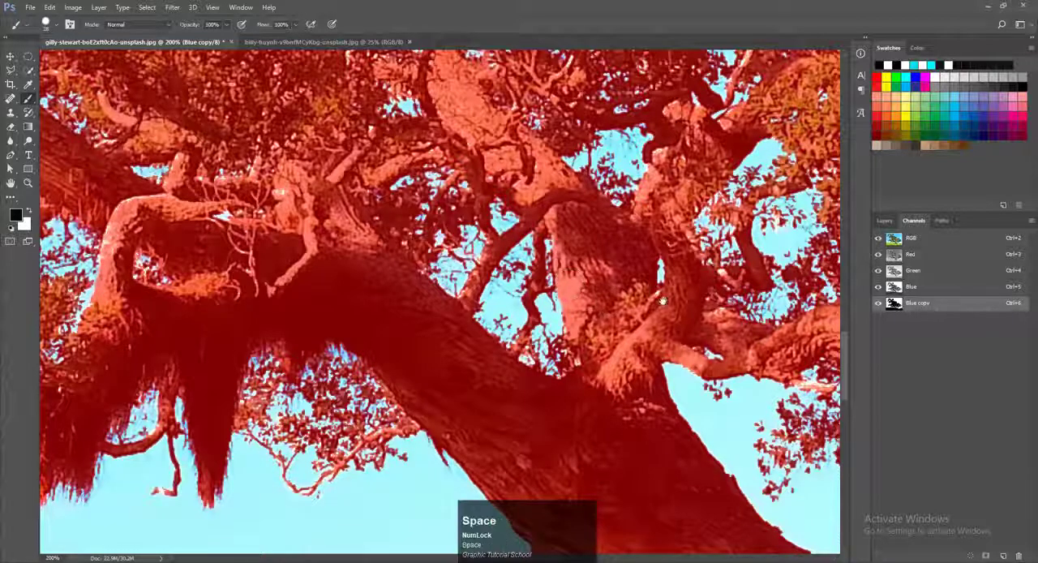
Step: Mask the light patches on the long horizontal branch and the twigs beyond the main trunk with black
{"action": "mouse_move", "coordinate": [663, 301]}
{"action": "left_mouse_down"}
{"action": "mouse_move", "coordinate": [438, 390]}
{"action": "mouse_move", "coordinate": [434, 412]}
{"action": "left_mouse_up"}
{"action": "left_click_drag", "start_coordinate": [779, 276], "coordinate": [585, 248]}
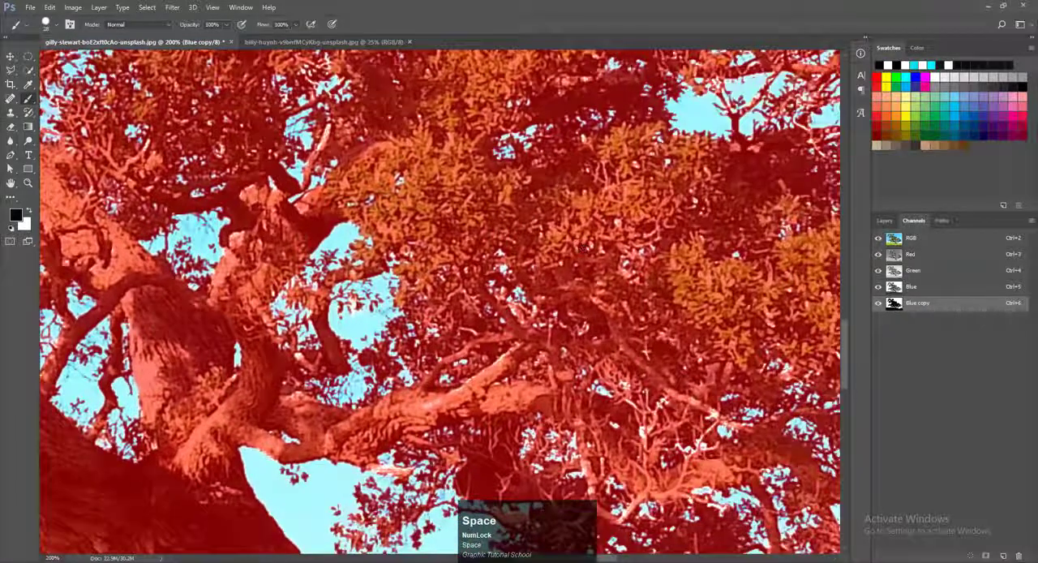
{"action": "mouse_move", "coordinate": [429, 408]}
{"action": "left_mouse_down"}
{"action": "mouse_move", "coordinate": [469, 393]}
{"action": "mouse_move", "coordinate": [512, 352]}
{"action": "mouse_move", "coordinate": [495, 362]}
{"action": "left_mouse_up"}
{"action": "left_click_drag", "start_coordinate": [706, 410], "coordinate": [722, 435]}
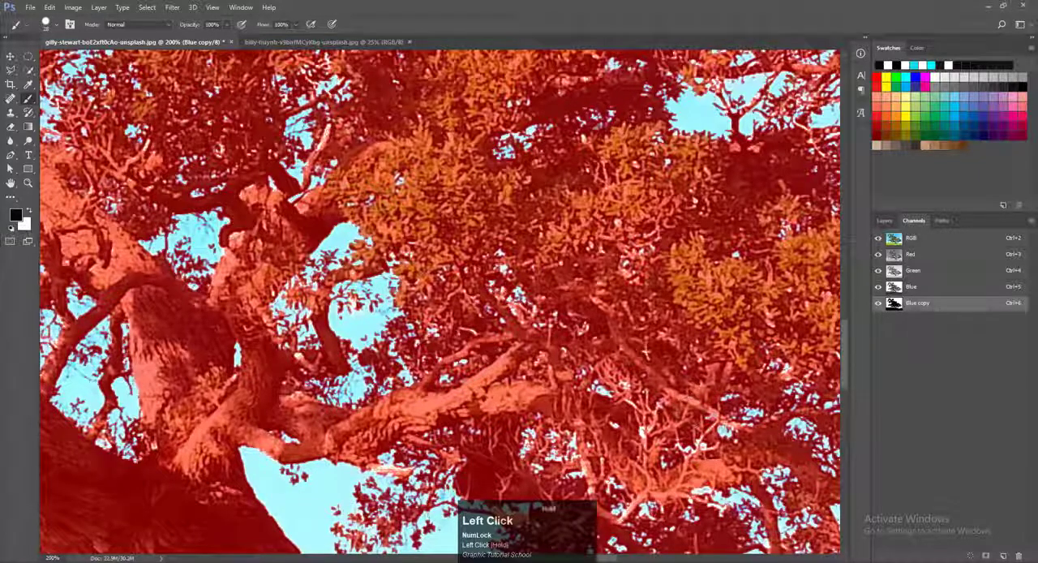
{"action": "left_click_drag", "start_coordinate": [599, 424], "coordinate": [595, 456]}
Step: Inspect the overlay across the tree, the walking man, the fence posts and the horizon for unmasked areas
{"action": "key", "text": "space"}
{"action": "left_click_drag", "start_coordinate": [519, 276], "coordinate": [476, 438]}
{"action": "scroll", "coordinate": [644, 284], "scroll_direction": "down", "scroll_amount": 2}
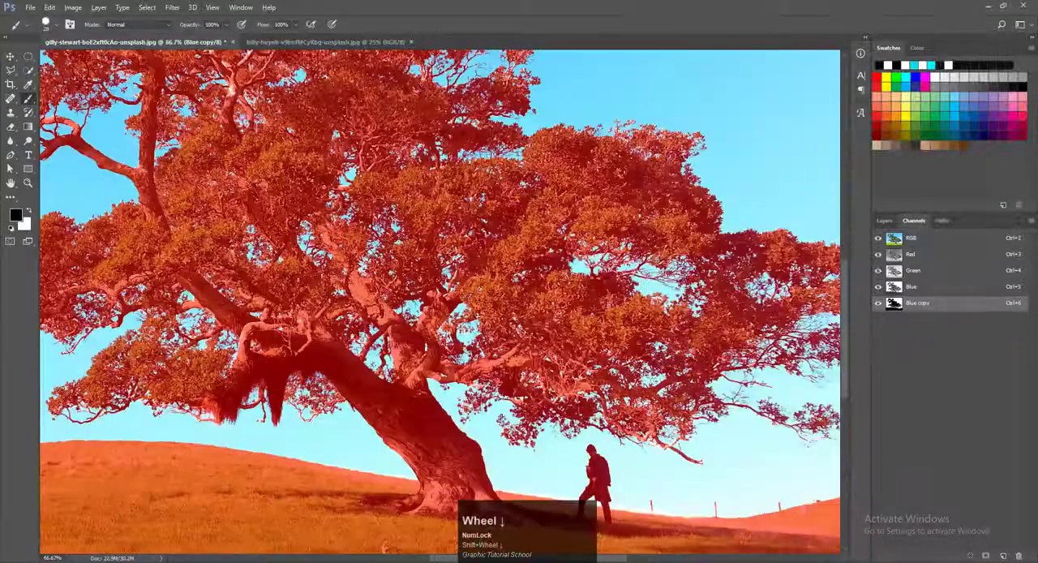
{"action": "key", "text": "space"}
{"action": "left_click_drag", "start_coordinate": [712, 357], "coordinate": [705, 256]}
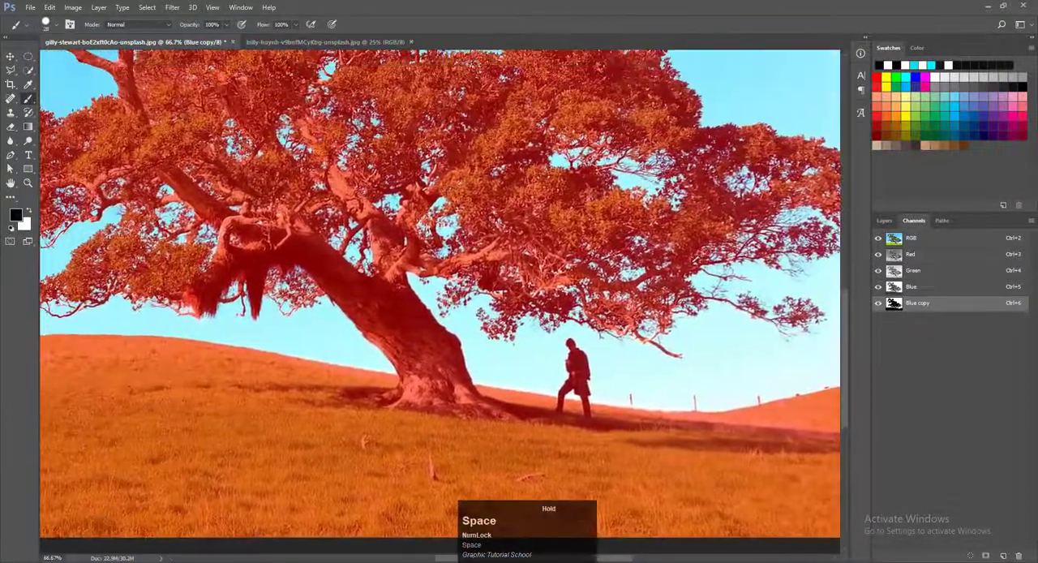
{"action": "scroll", "coordinate": [561, 352], "scroll_direction": "up", "scroll_amount": 3}
{"action": "key", "text": "space"}
{"action": "left_click_drag", "start_coordinate": [661, 387], "coordinate": [401, 83]}
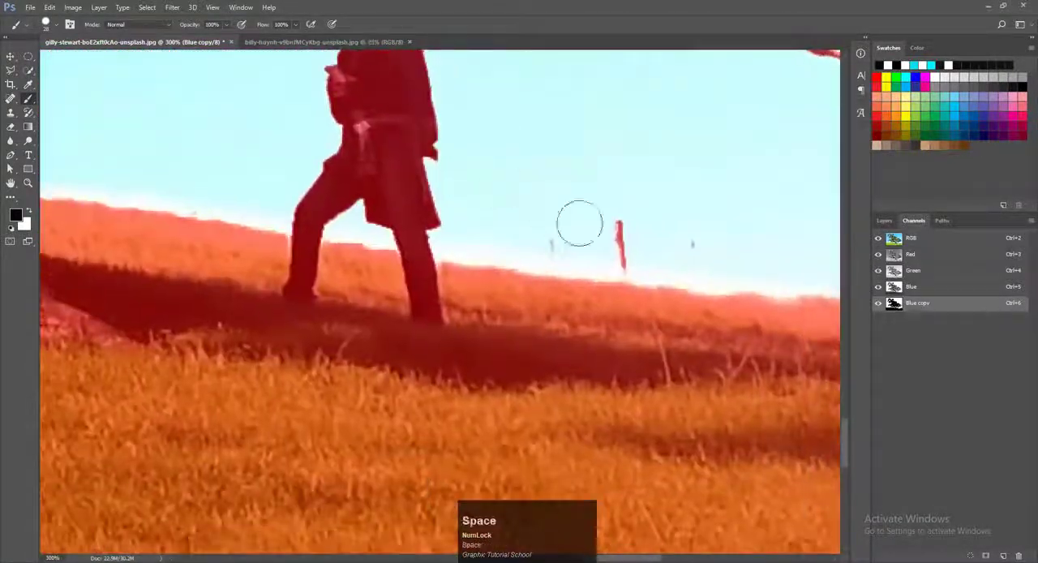
{"action": "scroll", "coordinate": [603, 225], "scroll_direction": "up", "scroll_amount": 6}
{"action": "scroll", "coordinate": [584, 282], "scroll_direction": "down", "scroll_amount": 10}
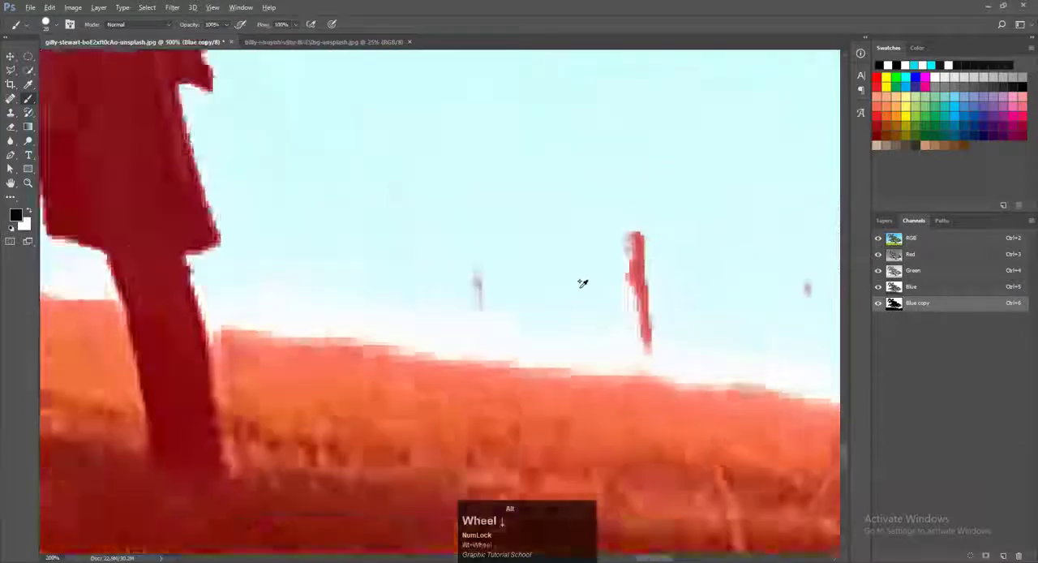
{"action": "key", "text": "space"}
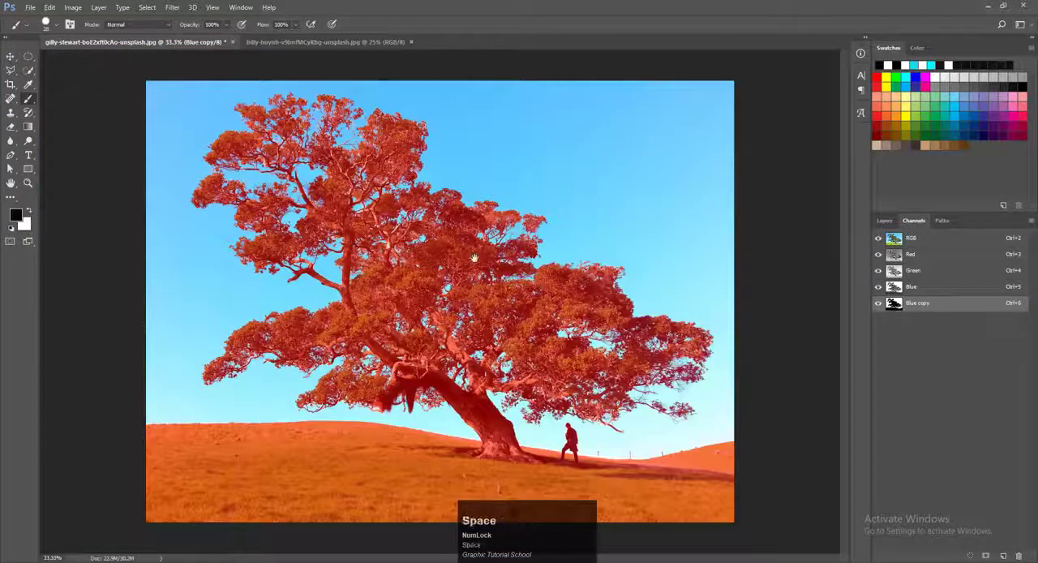
Step: Paint black over the bright unmasked bark at the upper trunk fork
{"action": "scroll", "coordinate": [583, 282], "scroll_direction": "up", "scroll_amount": 6}
{"action": "left_click_drag", "start_coordinate": [188, 329], "coordinate": [175, 390]}
{"action": "mouse_move", "coordinate": [137, 197]}
{"action": "left_mouse_down"}
{"action": "mouse_move", "coordinate": [184, 233]}
{"action": "mouse_move", "coordinate": [297, 109]}
{"action": "mouse_move", "coordinate": [277, 144]}
{"action": "left_mouse_up"}
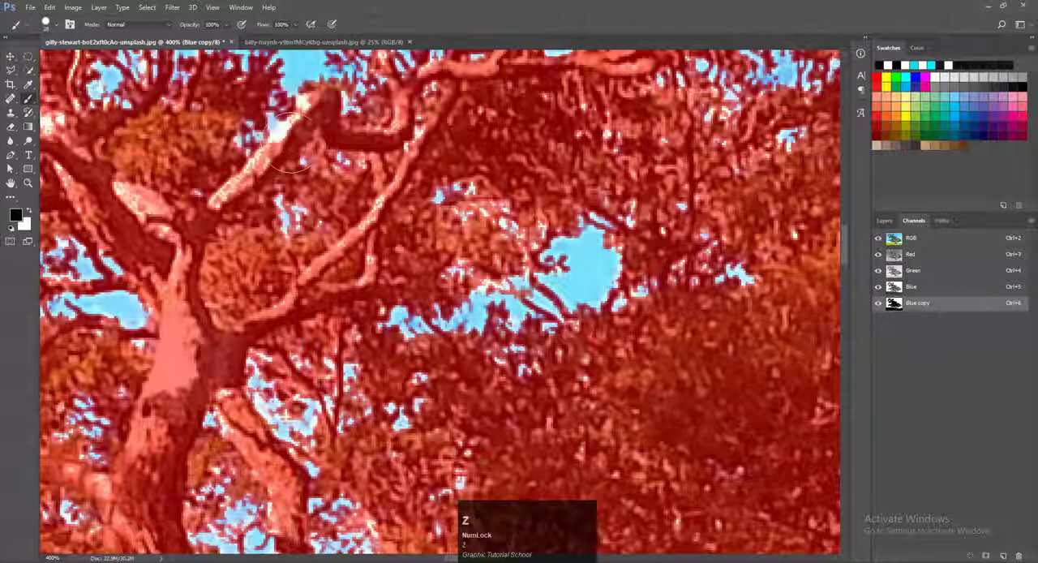
Step: Shrink the brush and paint black over the pale broken branch and the bark patch beside the fork
{"action": "right_click", "coordinate": [319, 136], "text": "alt"}
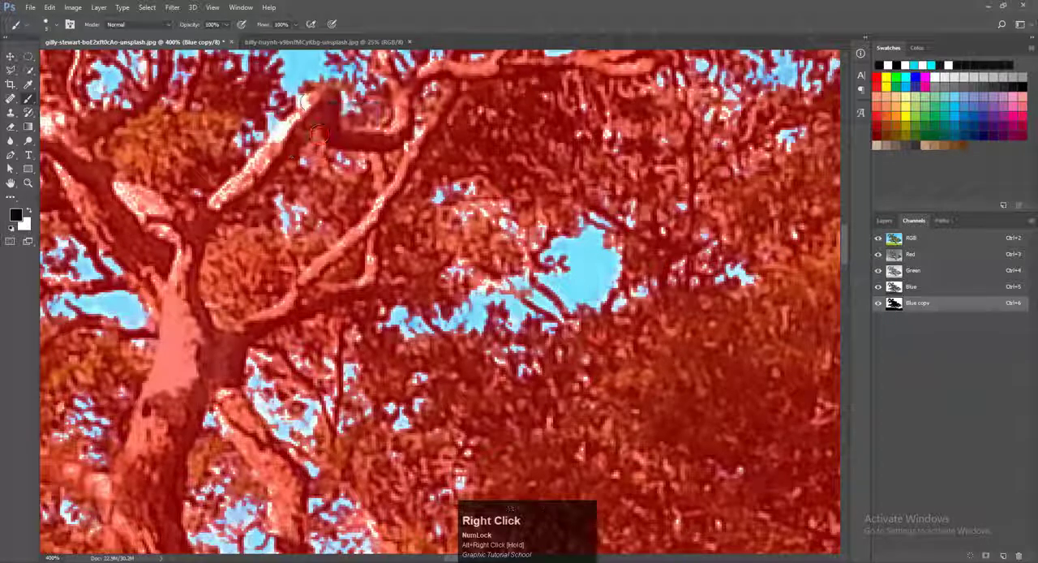
{"action": "left_click_drag", "start_coordinate": [305, 101], "coordinate": [277, 144]}
{"action": "left_click_drag", "start_coordinate": [212, 202], "coordinate": [271, 142]}
{"action": "mouse_move", "coordinate": [129, 195]}
{"action": "left_mouse_down"}
{"action": "mouse_move", "coordinate": [164, 207]}
{"action": "mouse_move", "coordinate": [170, 287]}
{"action": "mouse_move", "coordinate": [198, 195]}
{"action": "mouse_move", "coordinate": [427, 260]}
{"action": "left_mouse_up"}
{"action": "key", "text": "space"}
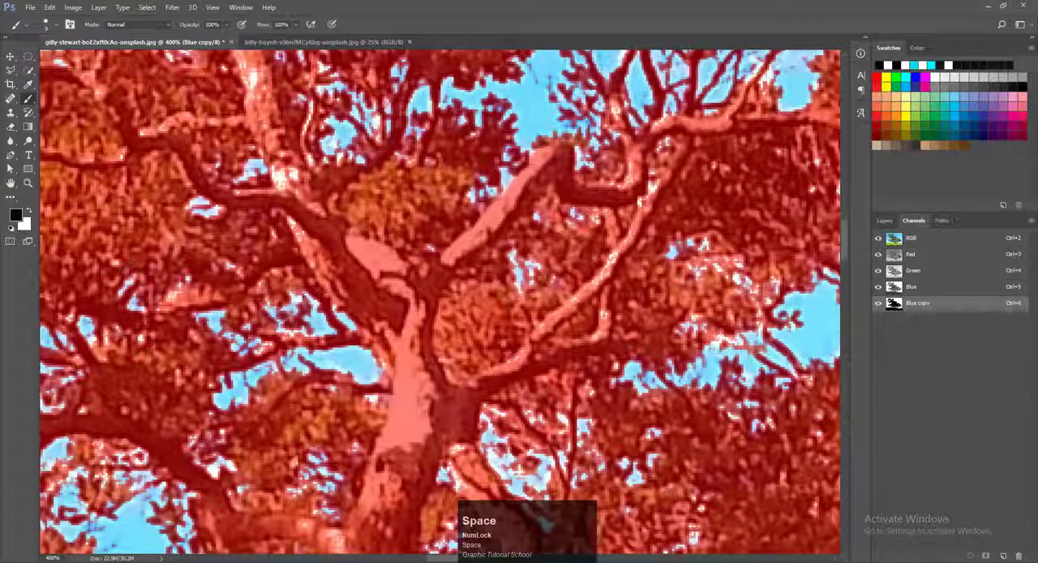
Step: Paint black over the remaining bright patches along the limb rising from the fork into the upper crown
{"action": "left_click", "coordinate": [314, 276]}
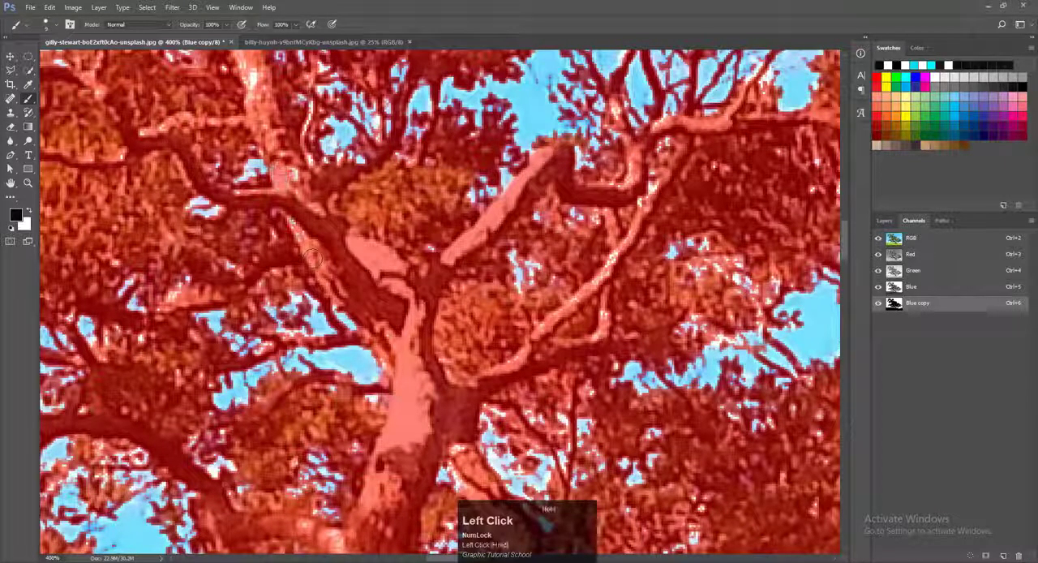
{"action": "left_click_drag", "start_coordinate": [313, 258], "coordinate": [295, 188]}
{"action": "key", "text": "space"}
{"action": "left_click_drag", "start_coordinate": [274, 130], "coordinate": [318, 246]}
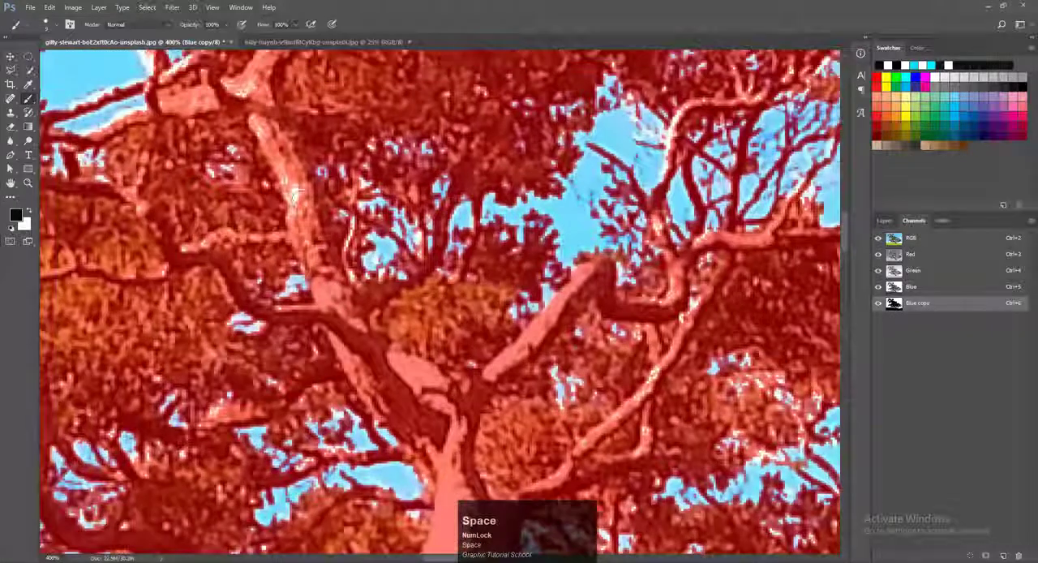
{"action": "mouse_move", "coordinate": [299, 196]}
{"action": "left_mouse_down"}
{"action": "mouse_move", "coordinate": [299, 212]}
{"action": "mouse_move", "coordinate": [292, 186]}
{"action": "left_mouse_up"}
{"action": "left_click_drag", "start_coordinate": [241, 87], "coordinate": [280, 168]}
Step: Mask the pale lower branch and the short upright branch bordering the sky gap with black
{"action": "key", "text": "space"}
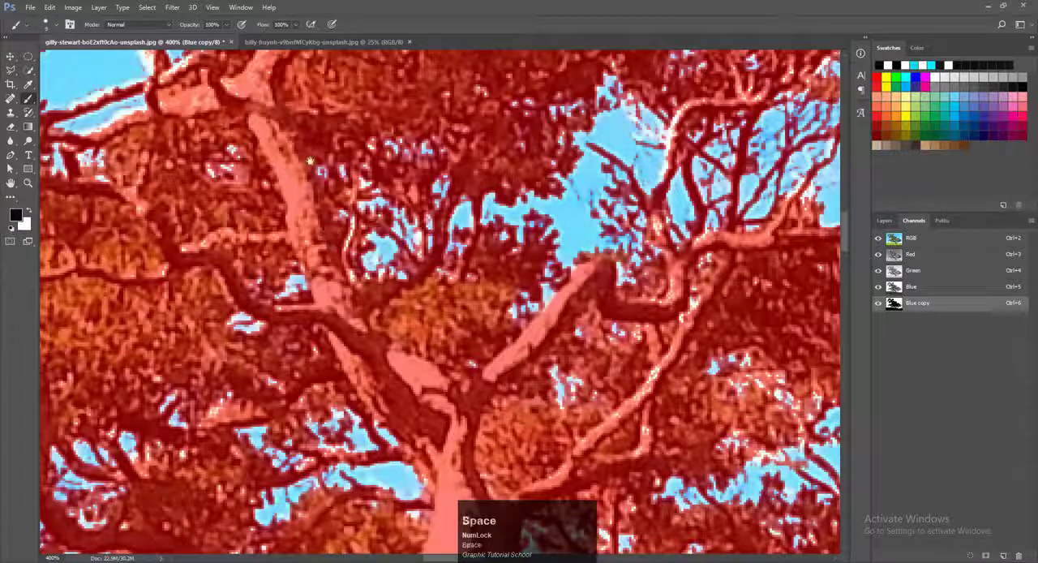
{"action": "left_click_drag", "start_coordinate": [328, 238], "coordinate": [478, 393]}
{"action": "left_click_drag", "start_coordinate": [223, 308], "coordinate": [290, 280]}
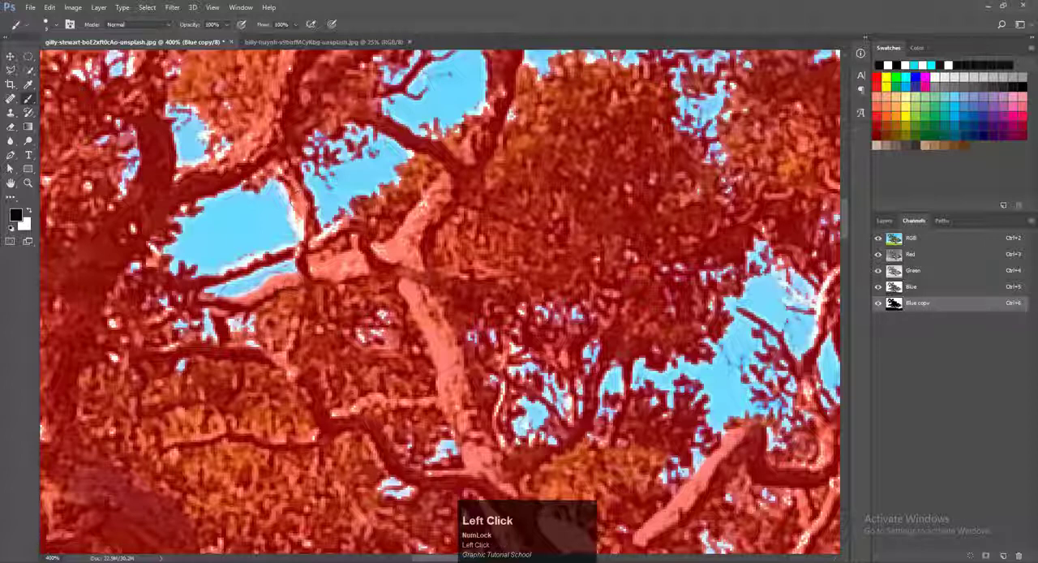
{"action": "left_click_drag", "start_coordinate": [296, 199], "coordinate": [318, 241]}
{"action": "left_click_drag", "start_coordinate": [289, 203], "coordinate": [312, 245]}
Step: Try to paint the light edge of the thin branch crossing the sky gap with a very fine brush, and undo the stroke
{"action": "right_click", "coordinate": [291, 245], "text": "alt"}
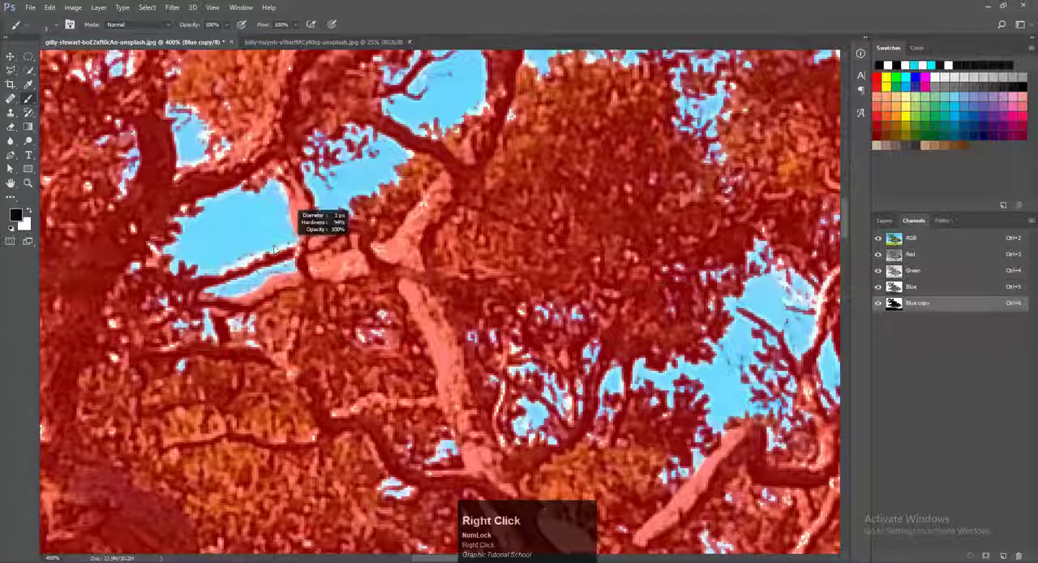
{"action": "right_click", "coordinate": [283, 248], "text": "alt"}
{"action": "mouse_move", "coordinate": [216, 283]}
{"action": "left_mouse_down"}
{"action": "mouse_move", "coordinate": [268, 257]}
{"action": "mouse_move", "coordinate": [294, 257]}
{"action": "left_mouse_up"}
{"action": "key", "text": "ctrl+z"}
{"action": "scroll", "coordinate": [237, 265], "scroll_direction": "up", "scroll_amount": 1}
{"action": "scroll", "coordinate": [237, 264], "scroll_direction": "up", "scroll_amount": 3}
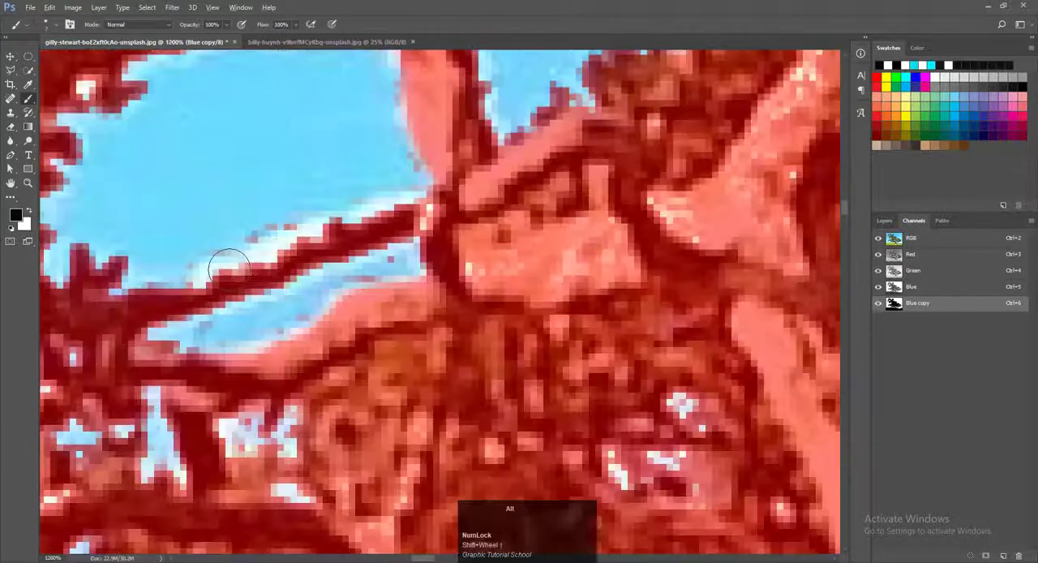
Step: Paint black along the light upper edge of the thin branch crossing the sky gap, using a very fine brush
{"action": "right_click", "coordinate": [219, 270], "text": "alt"}
{"action": "left_click_drag", "start_coordinate": [180, 283], "coordinate": [323, 234]}
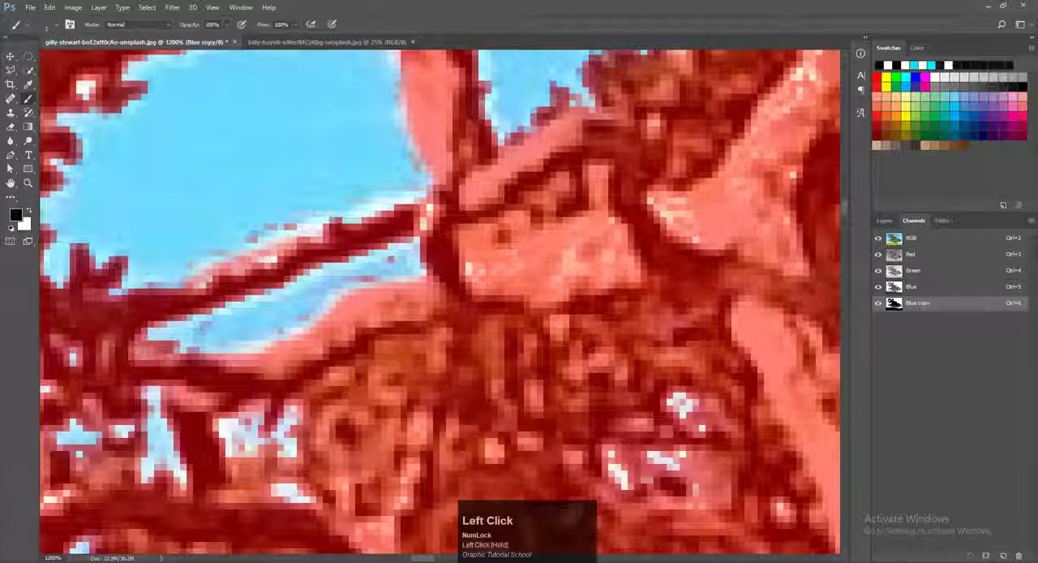
{"action": "left_click_drag", "start_coordinate": [409, 205], "coordinate": [314, 236]}
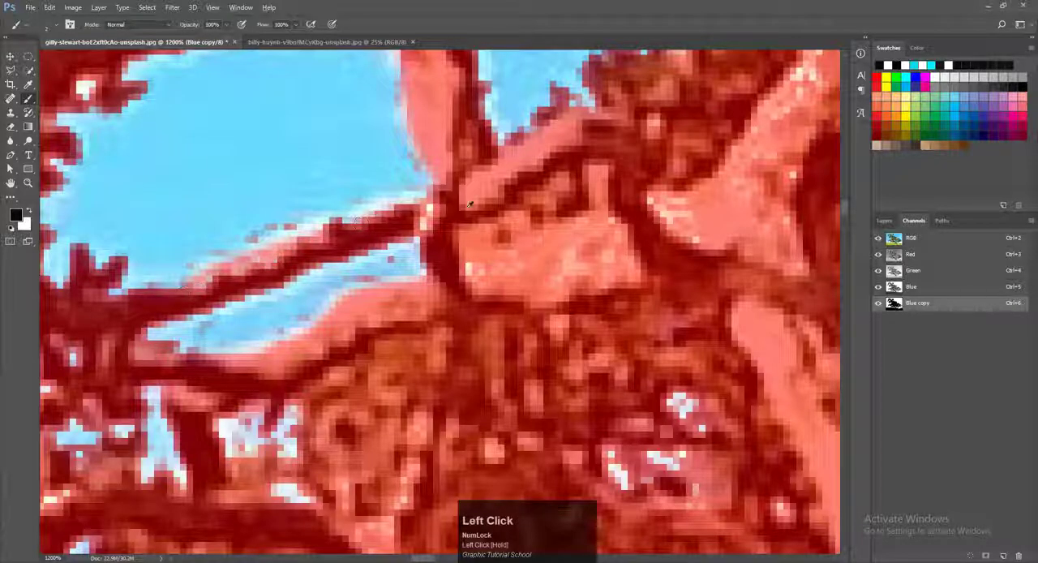
{"action": "scroll", "coordinate": [469, 205], "scroll_direction": "down", "scroll_amount": 10, "text": "shift"}
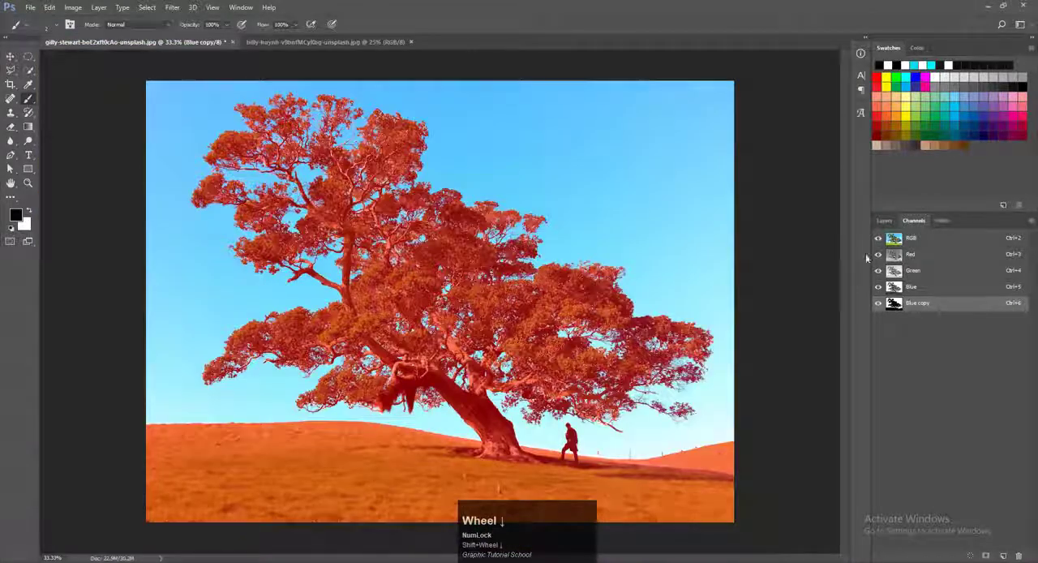
Step: Compare the Blue copy mask with the colour image, leaving only the Blue copy channel displayed
{"action": "left_click", "coordinate": [918, 244]}
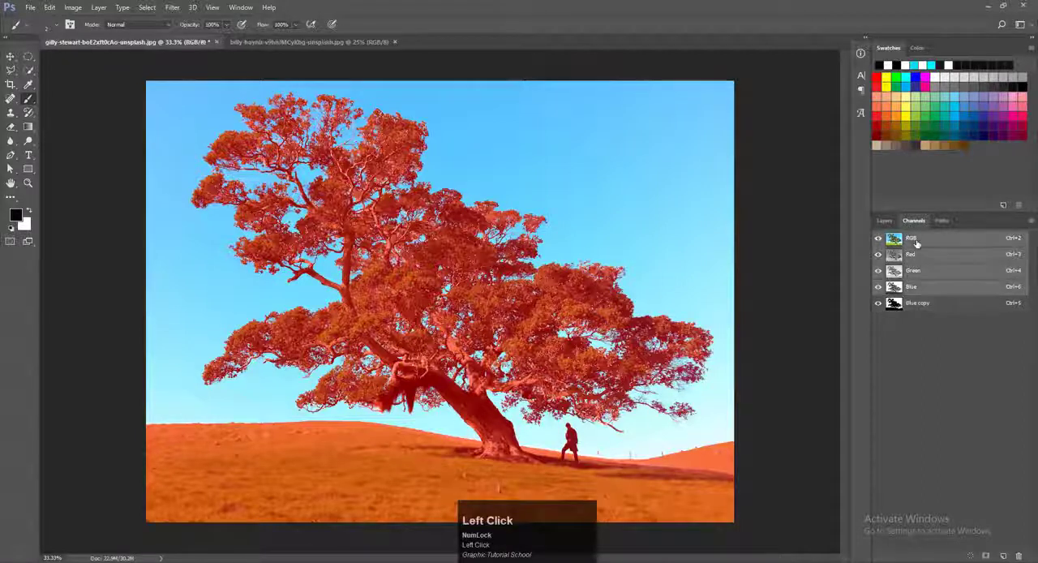
{"action": "left_click", "coordinate": [920, 303]}
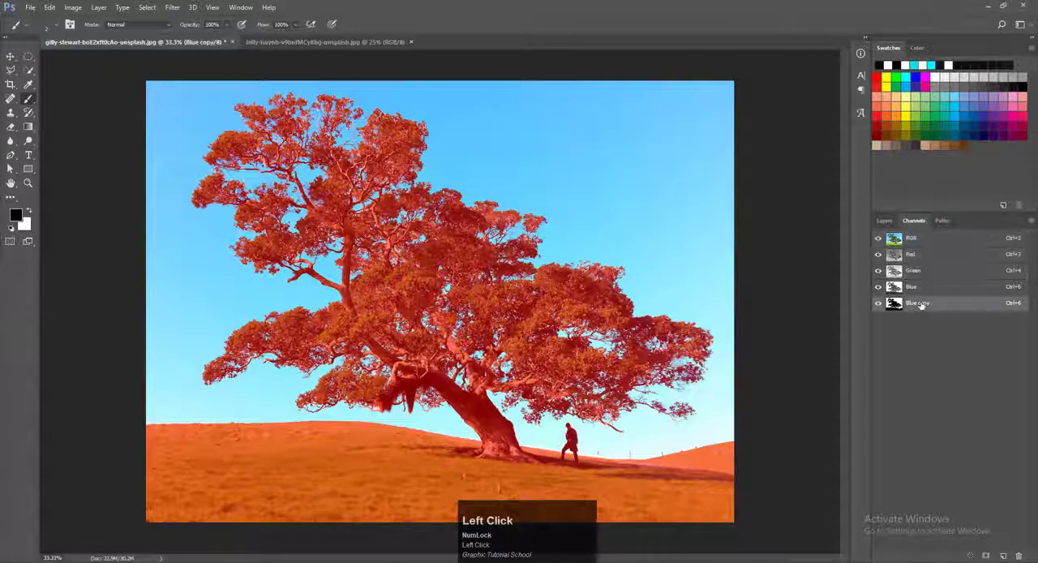
{"action": "left_click", "coordinate": [878, 239]}
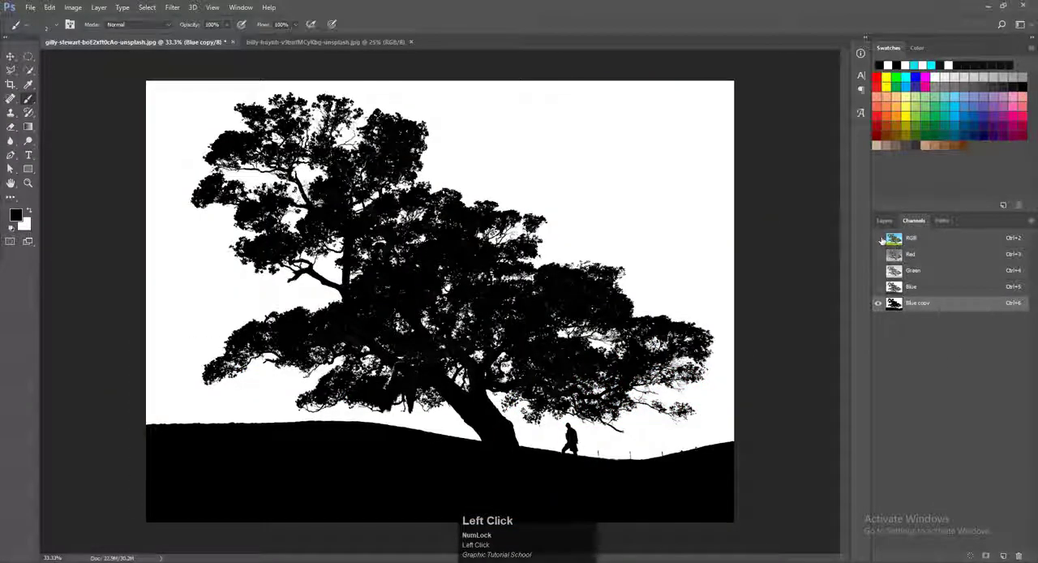
{"action": "left_click", "coordinate": [879, 238]}
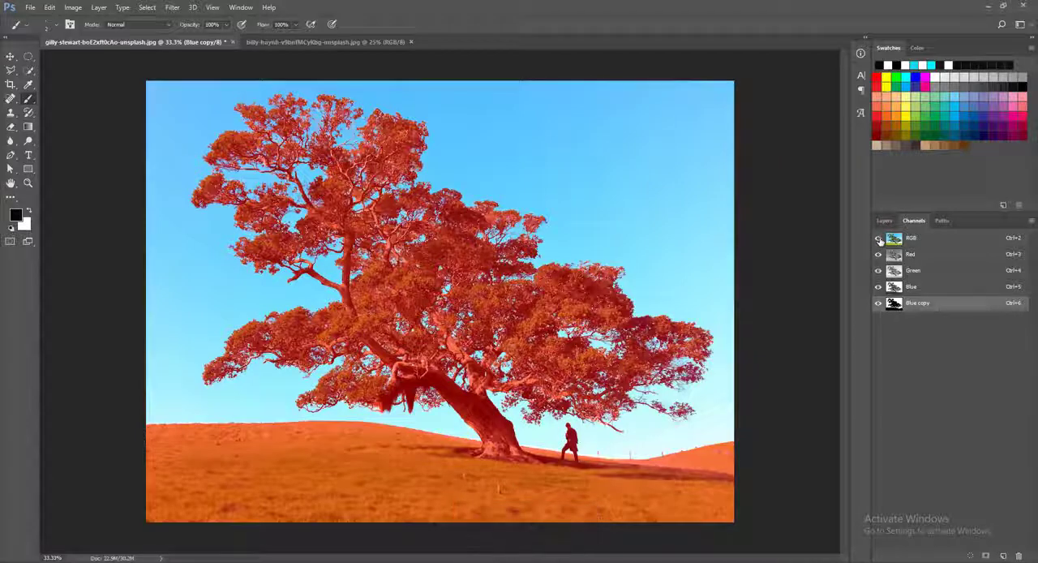
{"action": "left_click", "coordinate": [878, 240]}
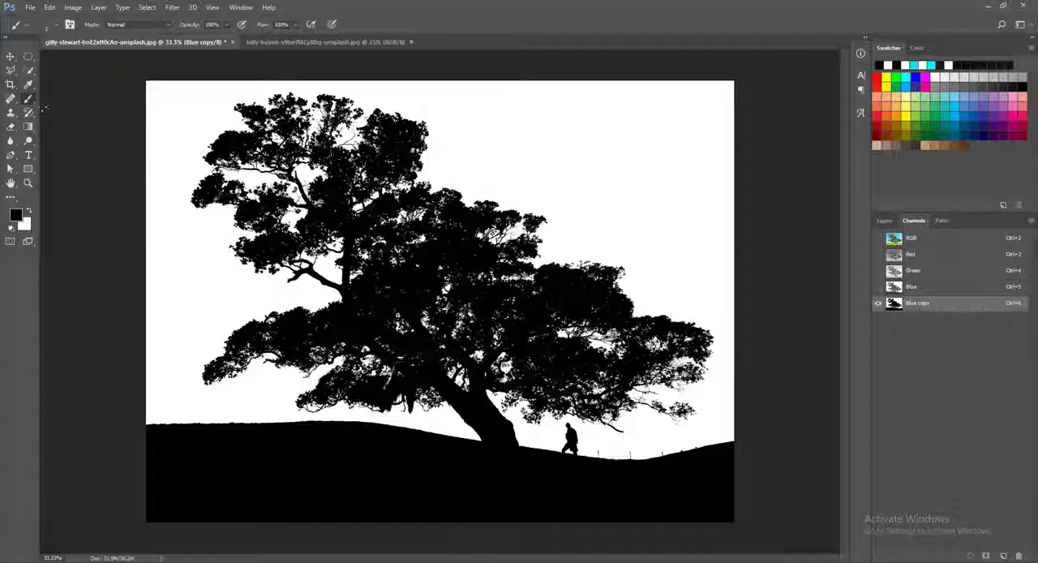
Step: Invert the Blue copy channel to make the tree and hill white and the sky black
{"action": "right_click", "coordinate": [506, 215], "text": "alt"}
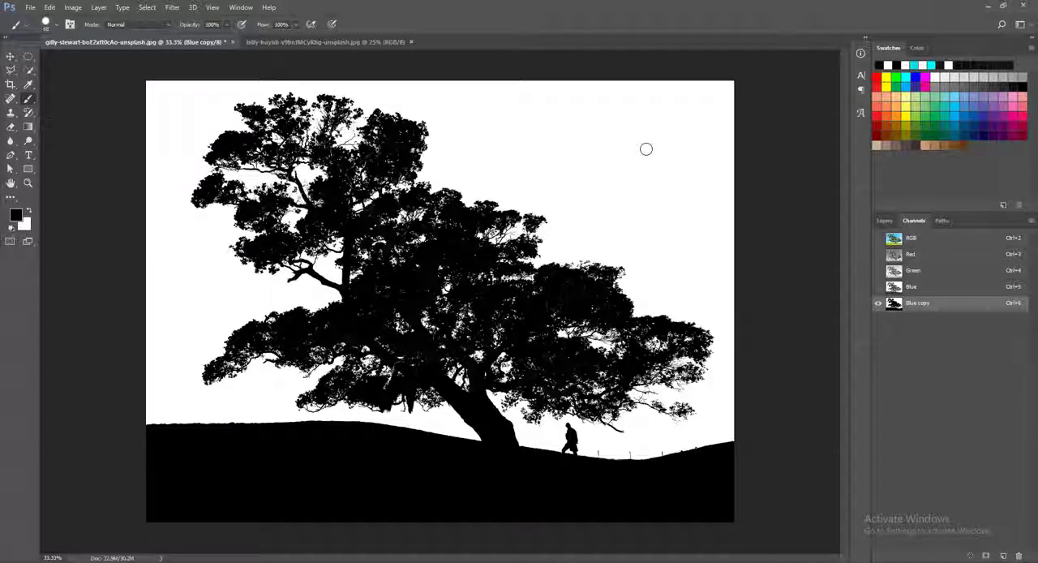
{"action": "key", "text": "ctrl"}
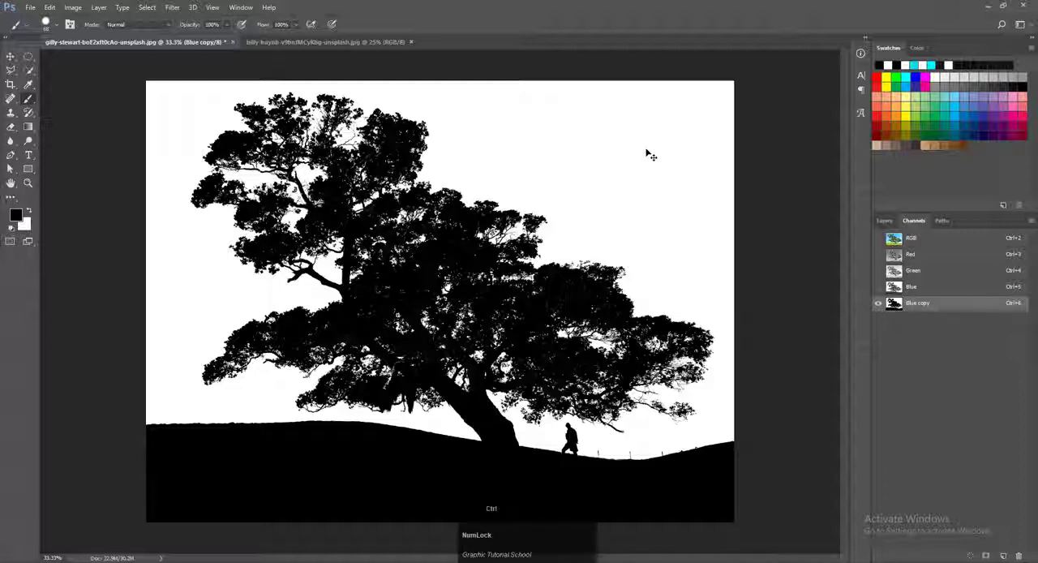
{"action": "key", "text": "shift"}
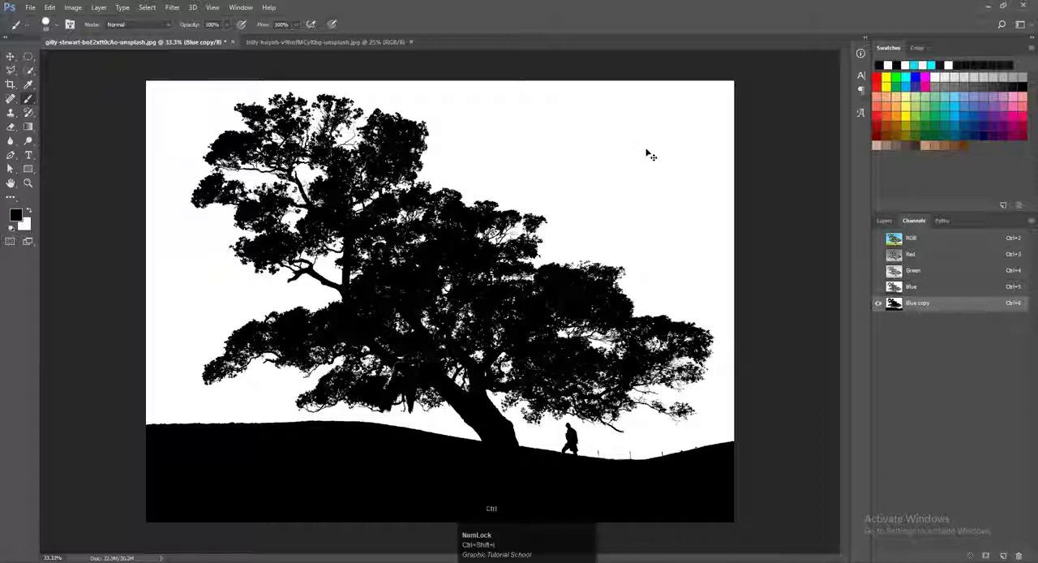
{"action": "key", "text": "ctrl+i"}
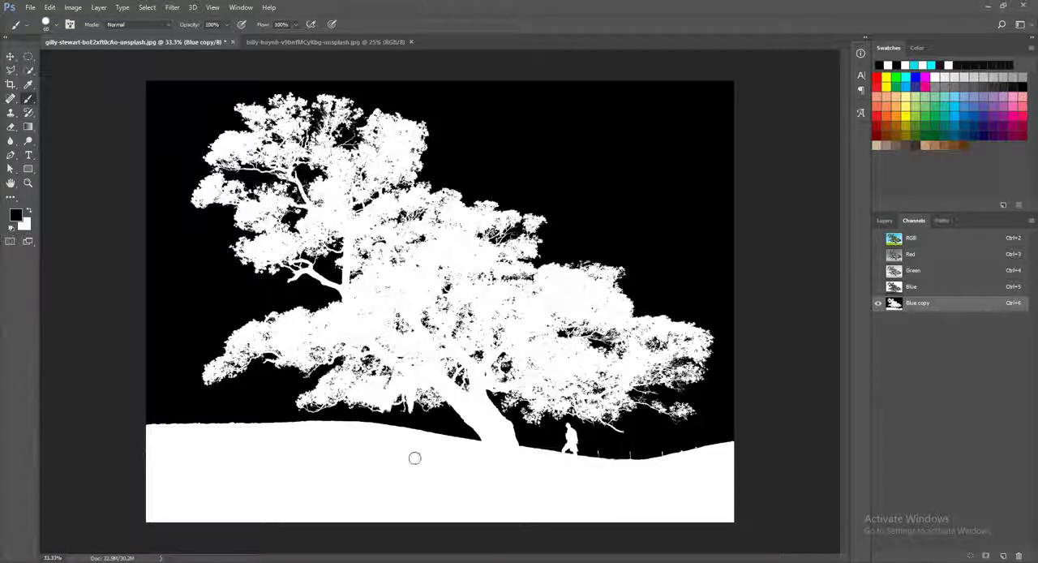
Step: View the full-colour RGB composite and return to the inverted Blue copy channel
{"action": "left_click", "coordinate": [884, 220]}
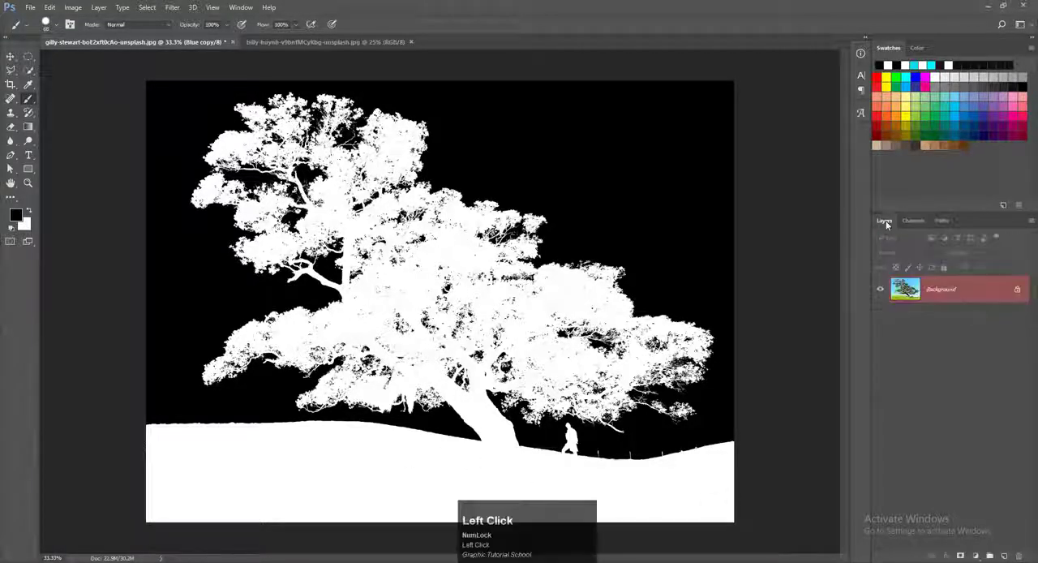
{"action": "left_click", "coordinate": [914, 220]}
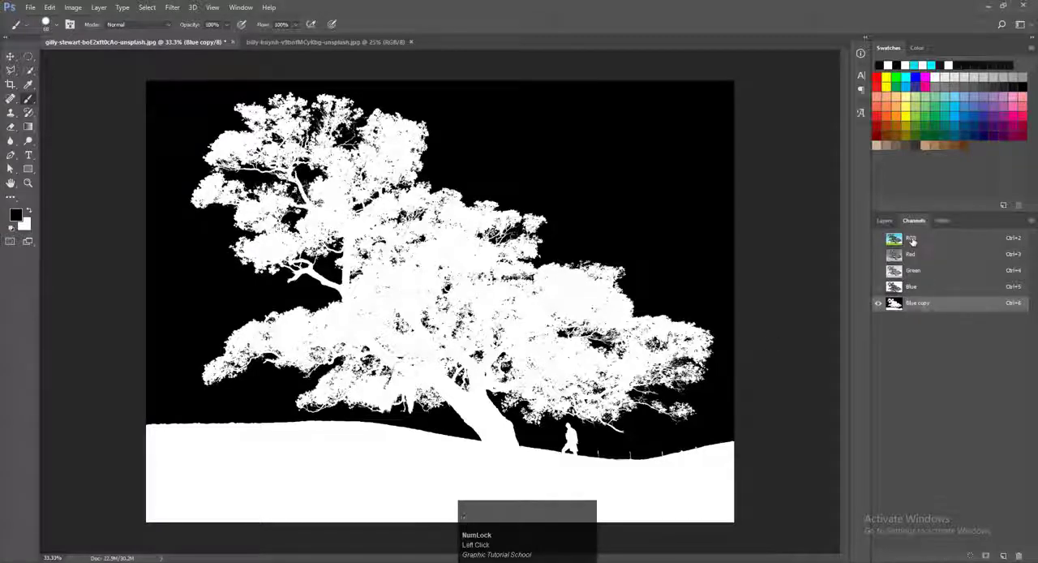
{"action": "left_click", "coordinate": [911, 238]}
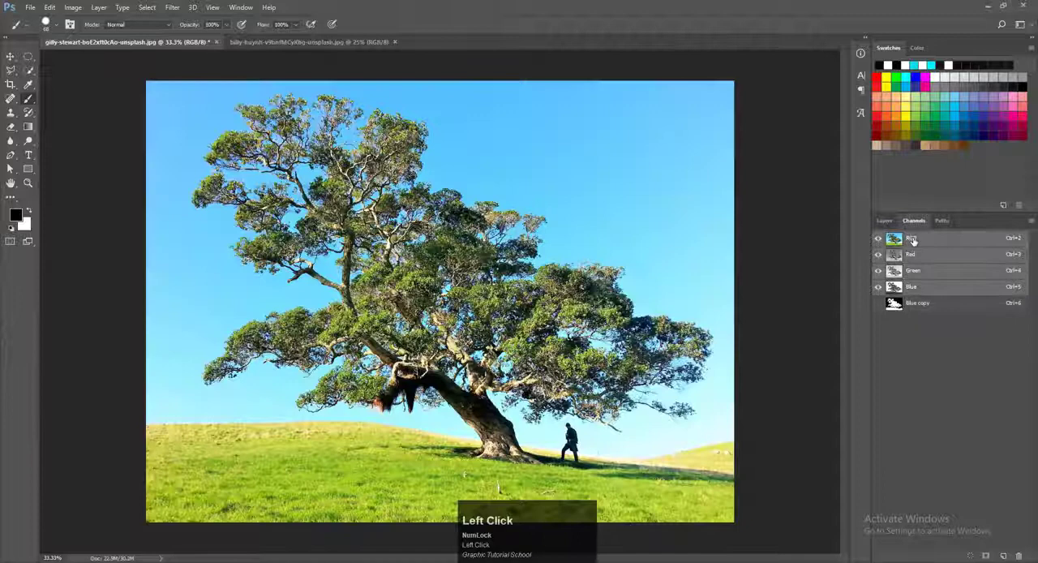
{"action": "left_click", "coordinate": [915, 304]}
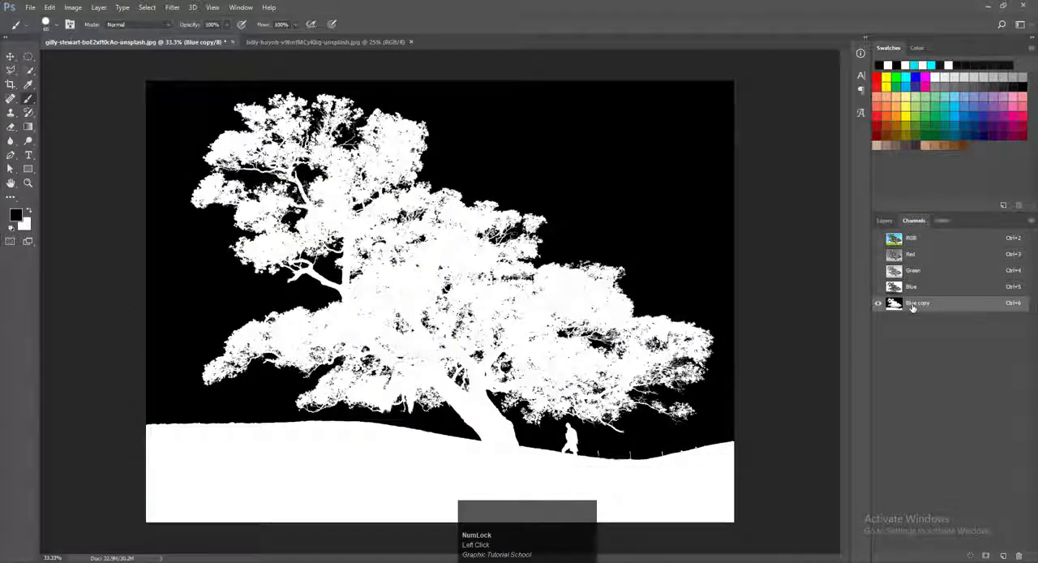
Step: Load the Blue copy channel as a selection and make the RGB composite active
{"action": "left_click", "coordinate": [914, 310]}
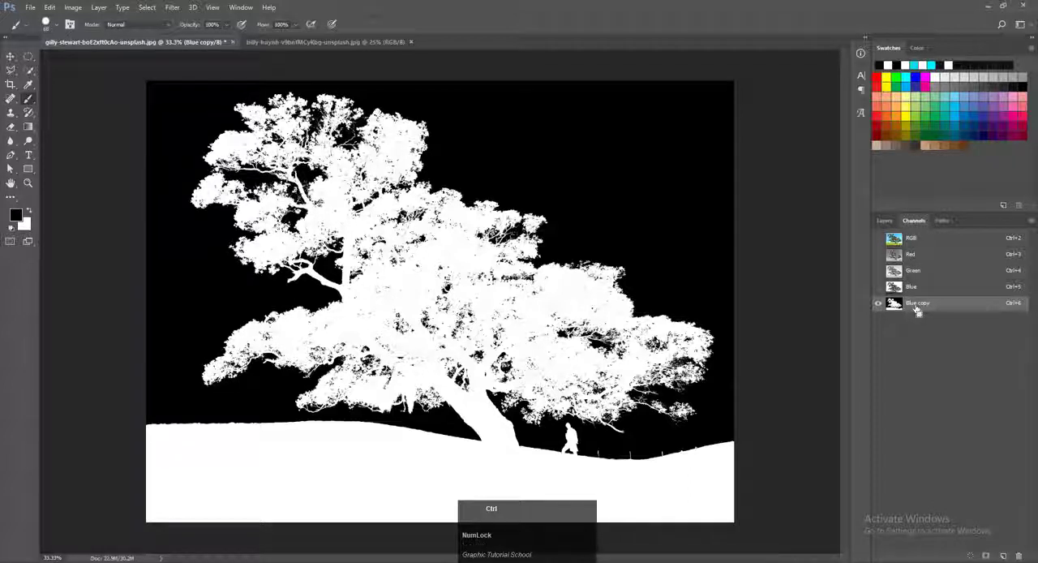
{"action": "left_click", "coordinate": [914, 310], "text": "ctrl"}
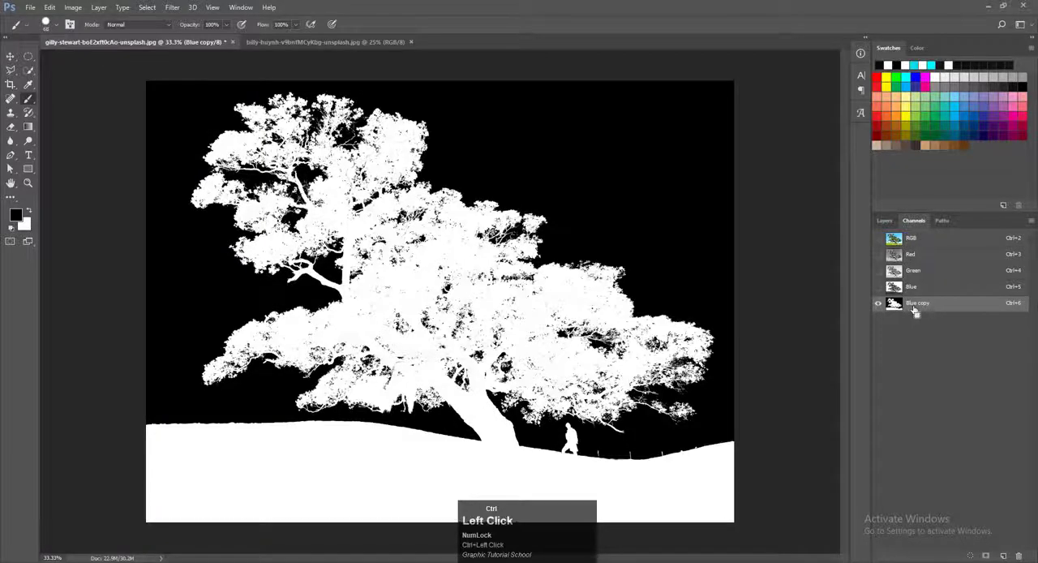
{"action": "left_click", "coordinate": [921, 238]}
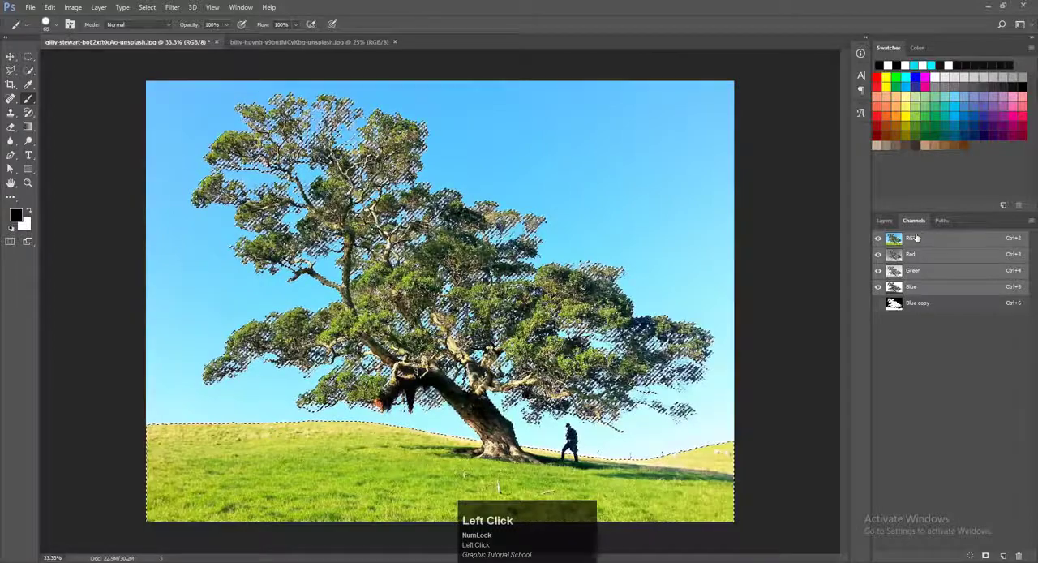
Step: Copy the selected tree and hill from the Background to a new layer, and check the cutout with the Background temporarily hidden
{"action": "left_click", "coordinate": [885, 221]}
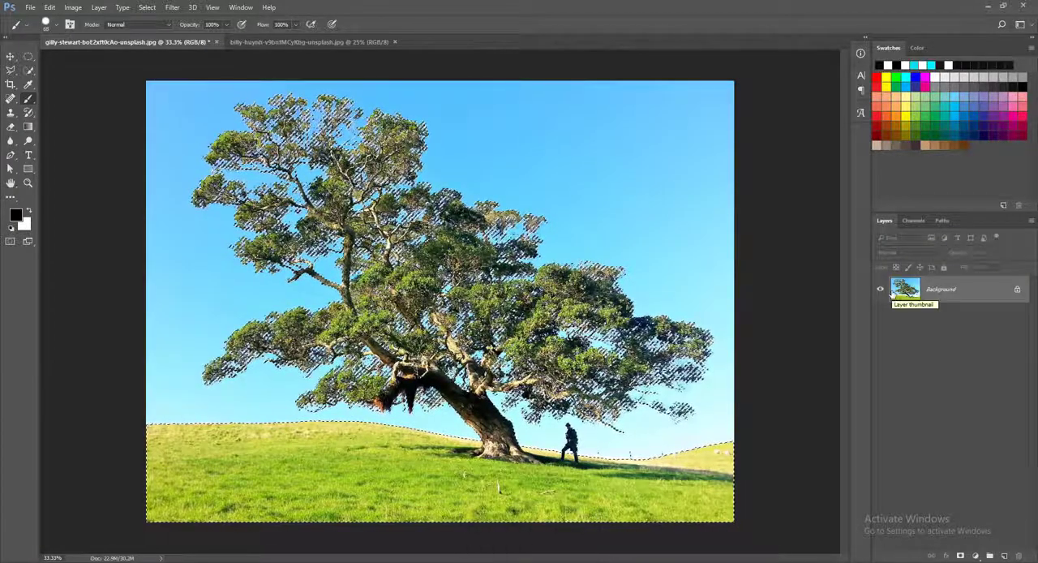
{"action": "key", "text": "ctrl+j"}
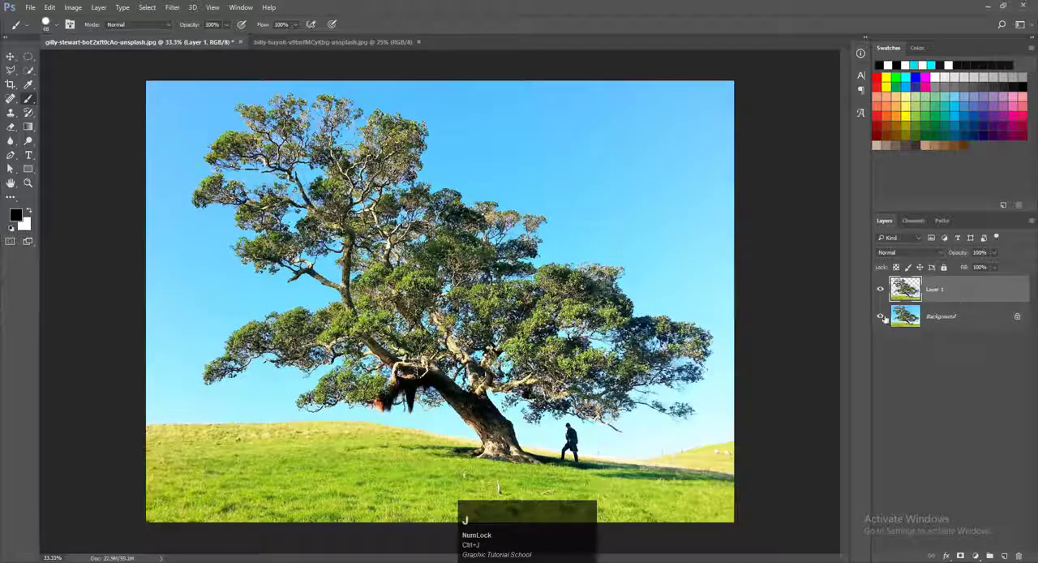
{"action": "left_click", "coordinate": [882, 317]}
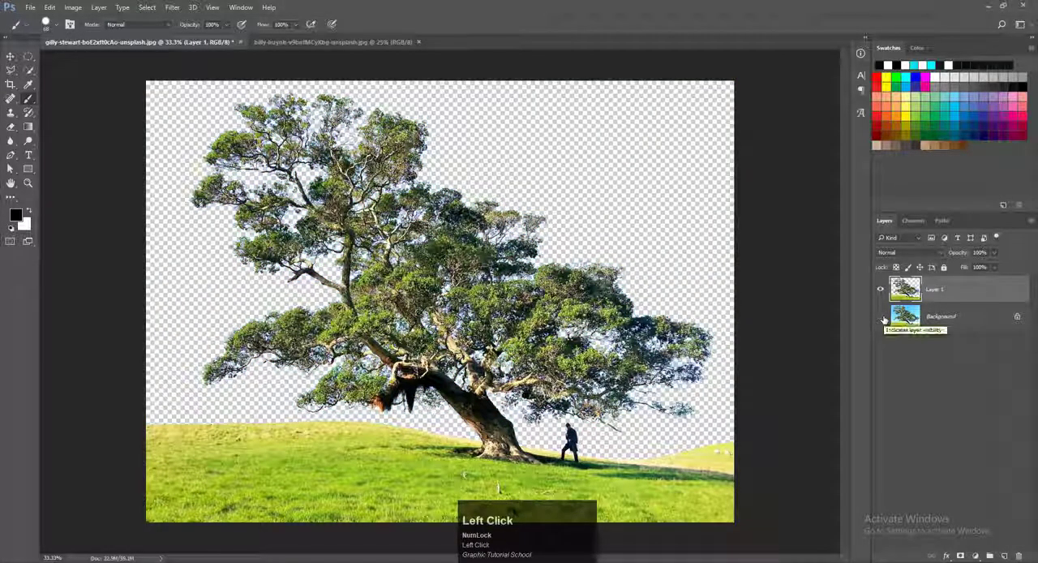
{"action": "left_click", "coordinate": [882, 317]}
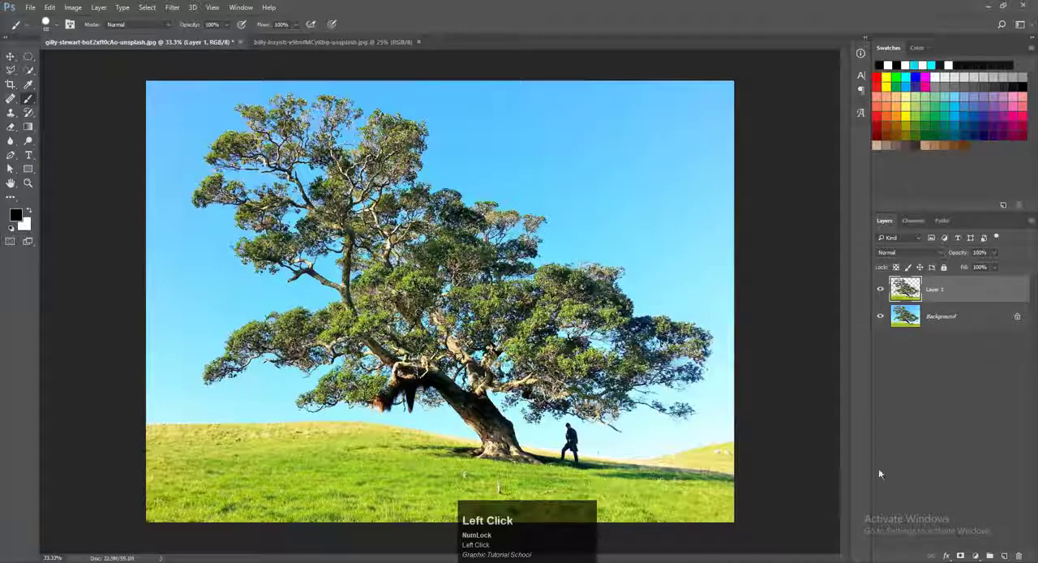
Step: Add a black Solid Color fill layer and place it between Layer 1 and the Background
{"action": "left_click", "coordinate": [974, 555]}
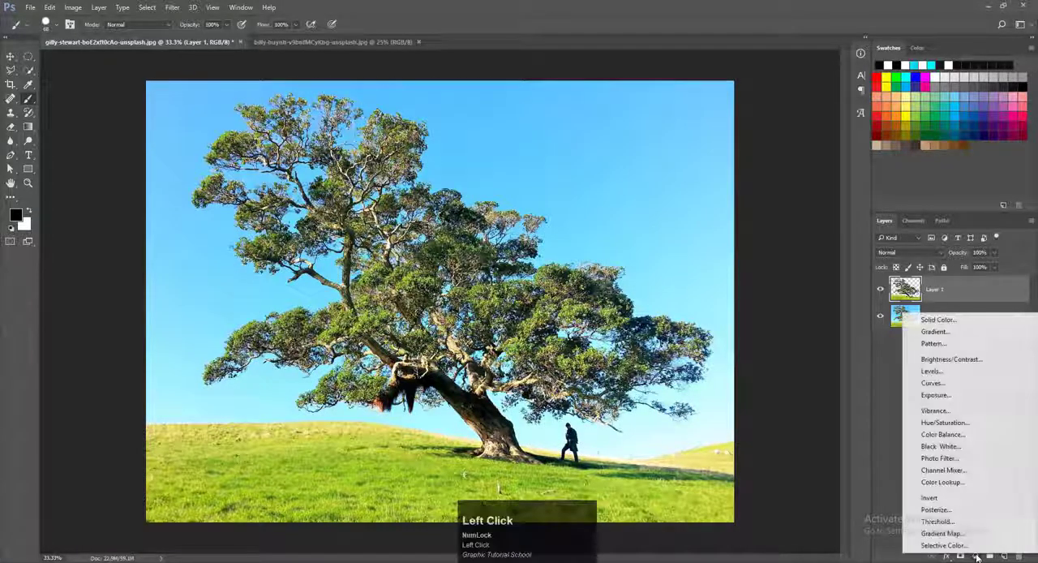
{"action": "left_click", "coordinate": [860, 398]}
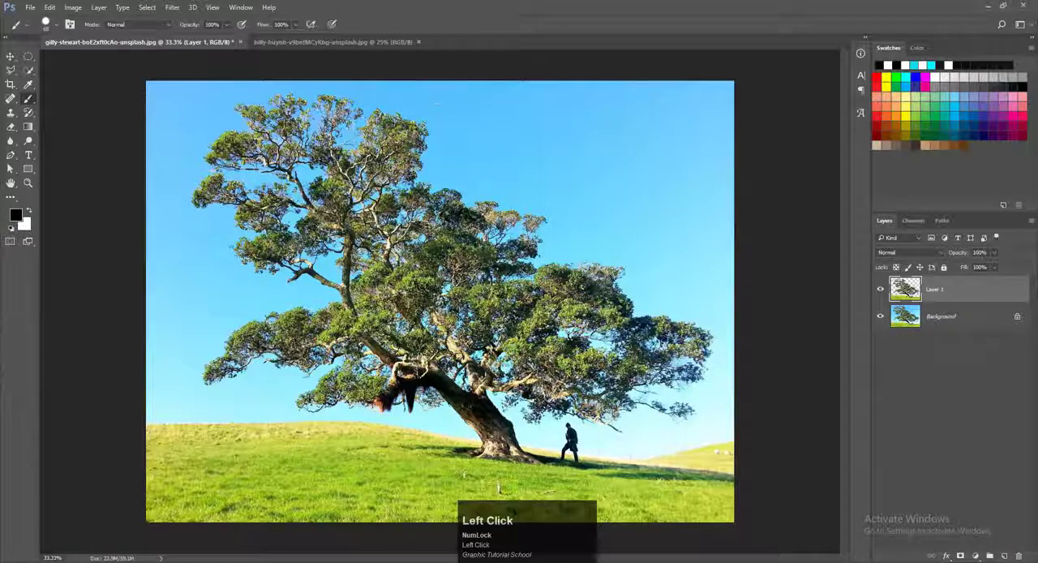
{"action": "left_click", "coordinate": [976, 556]}
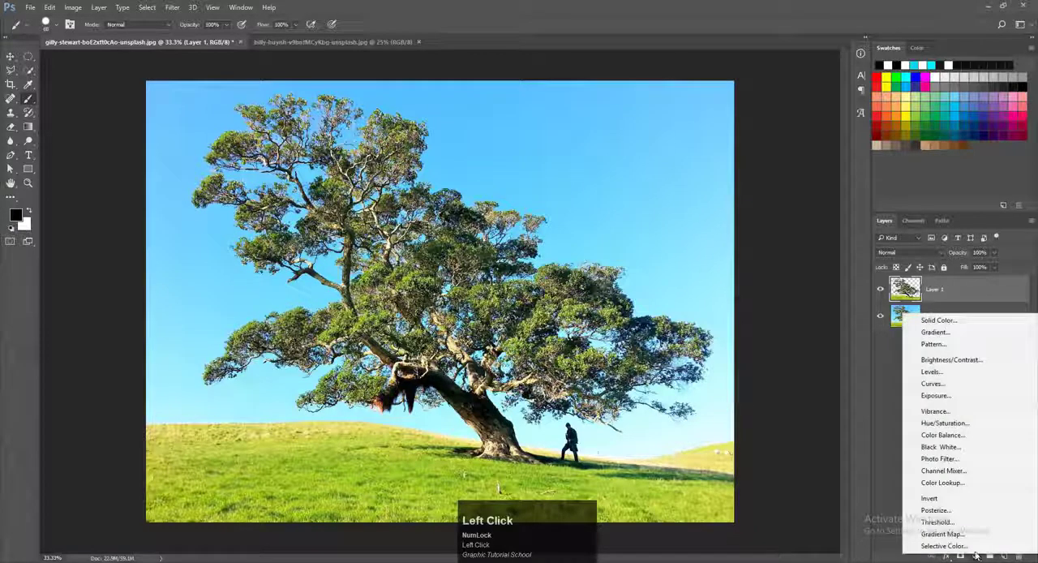
{"action": "left_click", "coordinate": [922, 317]}
{"action": "mouse_move", "coordinate": [364, 297]}
{"action": "left_mouse_down"}
{"action": "mouse_move", "coordinate": [333, 310]}
{"action": "mouse_move", "coordinate": [341, 295]}
{"action": "left_mouse_up"}
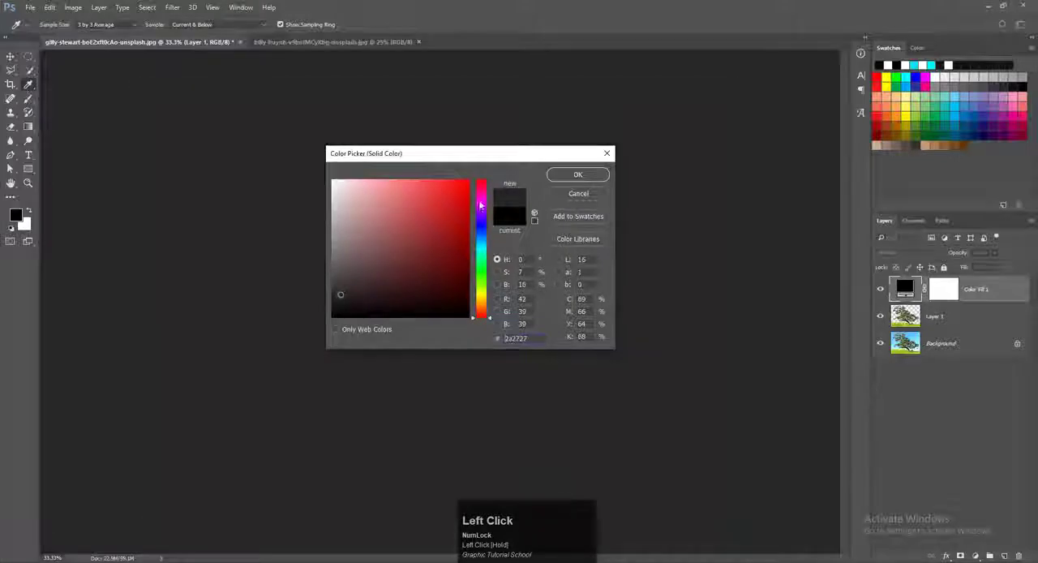
{"action": "mouse_move", "coordinate": [431, 257]}
{"action": "left_mouse_down"}
{"action": "mouse_move", "coordinate": [346, 271]}
{"action": "mouse_move", "coordinate": [336, 316]}
{"action": "left_mouse_up"}
{"action": "left_click", "coordinate": [578, 174]}
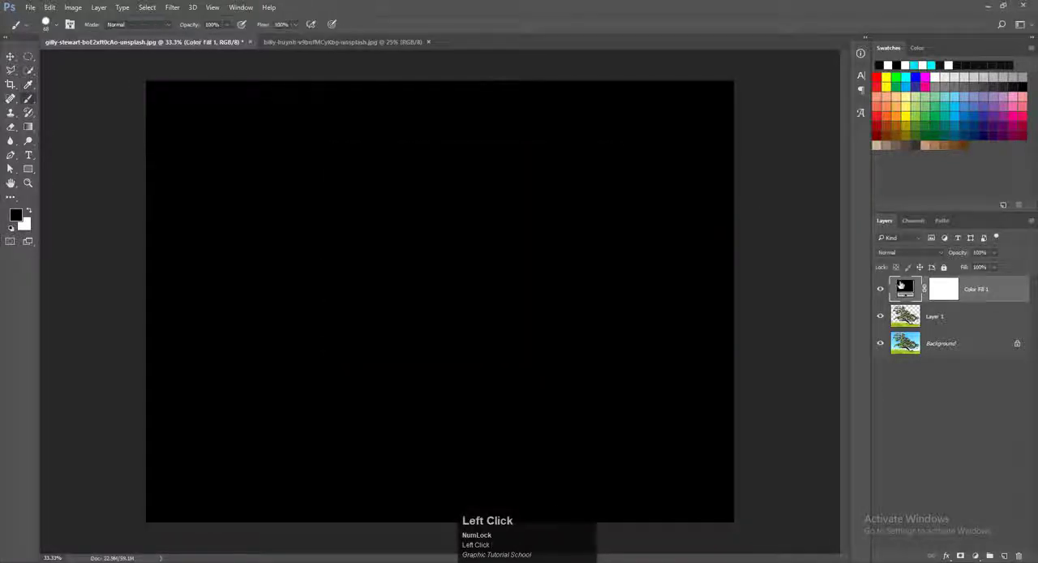
{"action": "left_click_drag", "start_coordinate": [903, 288], "coordinate": [904, 331]}
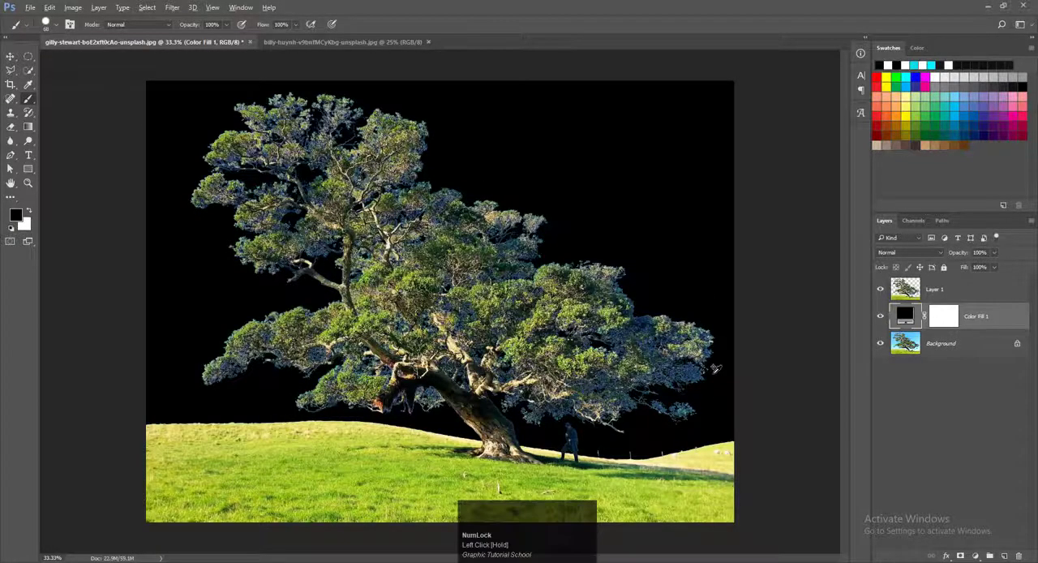
Step: Examine the foliage edges of the cutout against the black fill for leftover sky colour
{"action": "scroll", "coordinate": [713, 372], "scroll_direction": "up", "scroll_amount": 4}
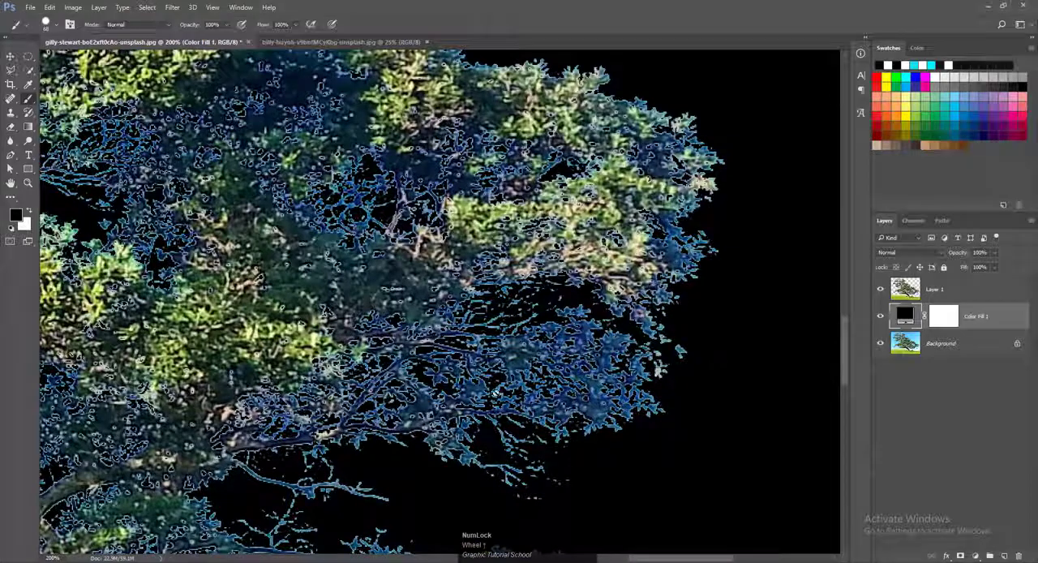
{"action": "scroll", "coordinate": [68, 354], "scroll_direction": "down", "scroll_amount": 4}
{"action": "left_click_drag", "start_coordinate": [201, 188], "coordinate": [666, 393]}
{"action": "left_click_drag", "start_coordinate": [405, 259], "coordinate": [449, 305]}
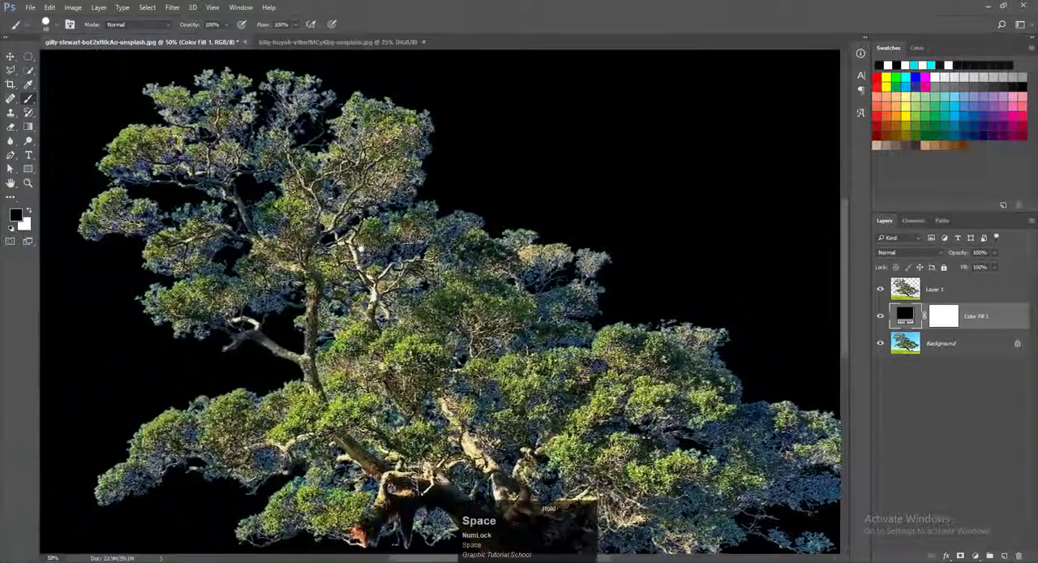
{"action": "scroll", "coordinate": [302, 205], "scroll_direction": "down", "scroll_amount": 1}
{"action": "left_click", "coordinate": [427, 274]}
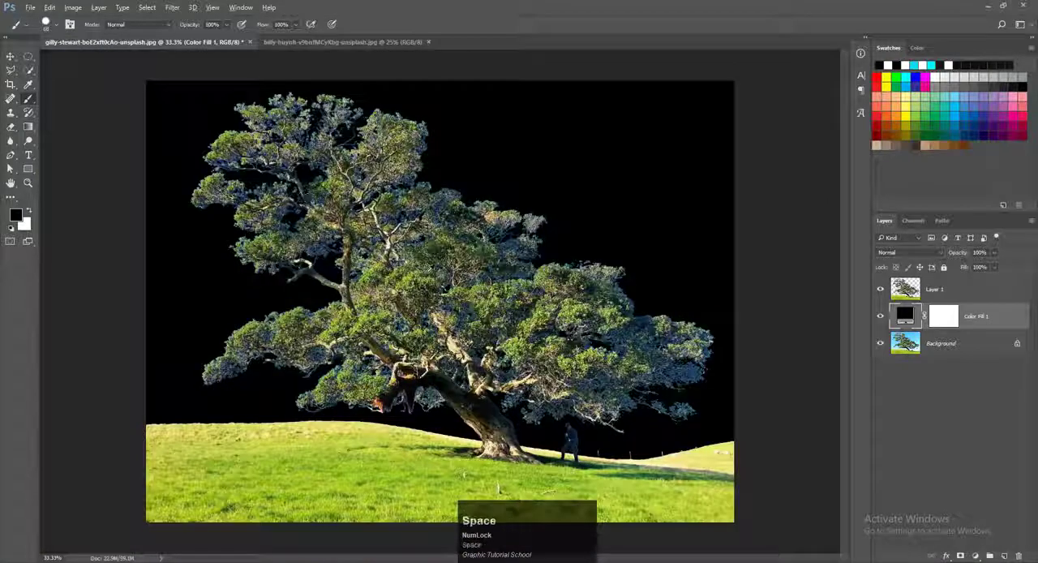
{"action": "scroll", "coordinate": [427, 274], "scroll_direction": "up", "scroll_amount": 1}
Step: Add a Color Balance adjustment layer above Layer 1
{"action": "left_click", "coordinate": [914, 299]}
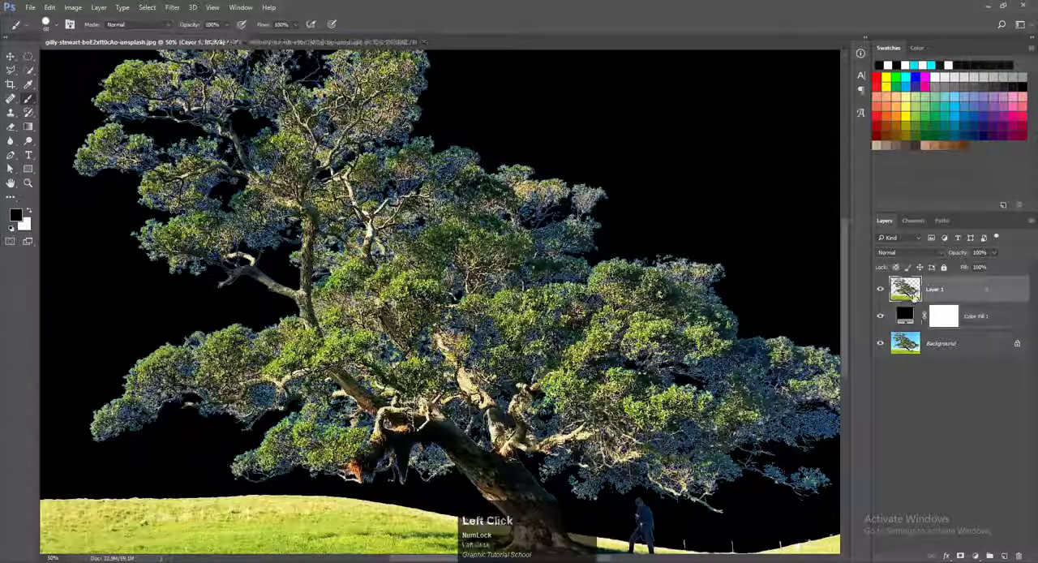
{"action": "left_click", "coordinate": [975, 556]}
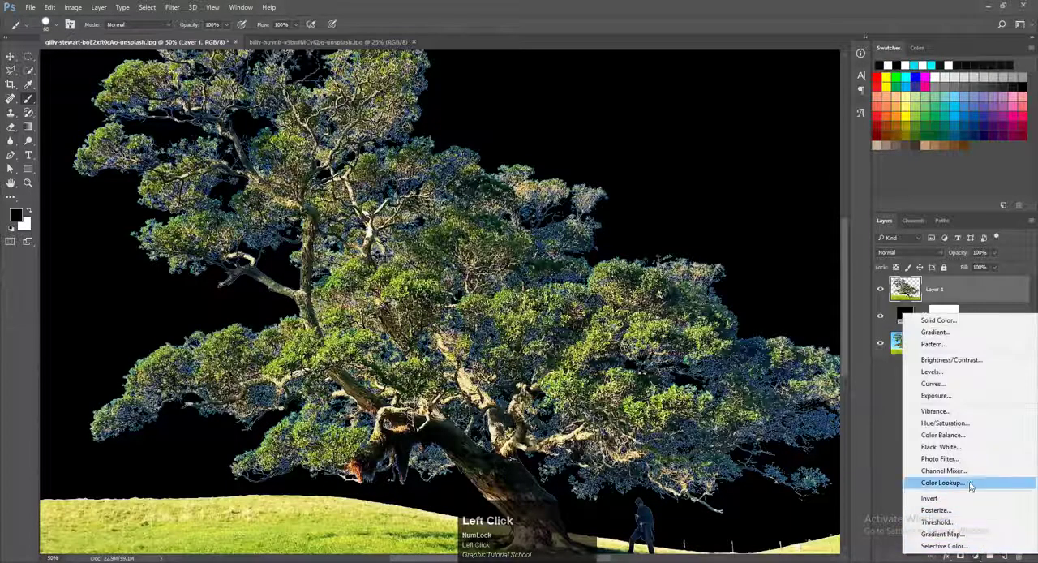
{"action": "left_click", "coordinate": [943, 435]}
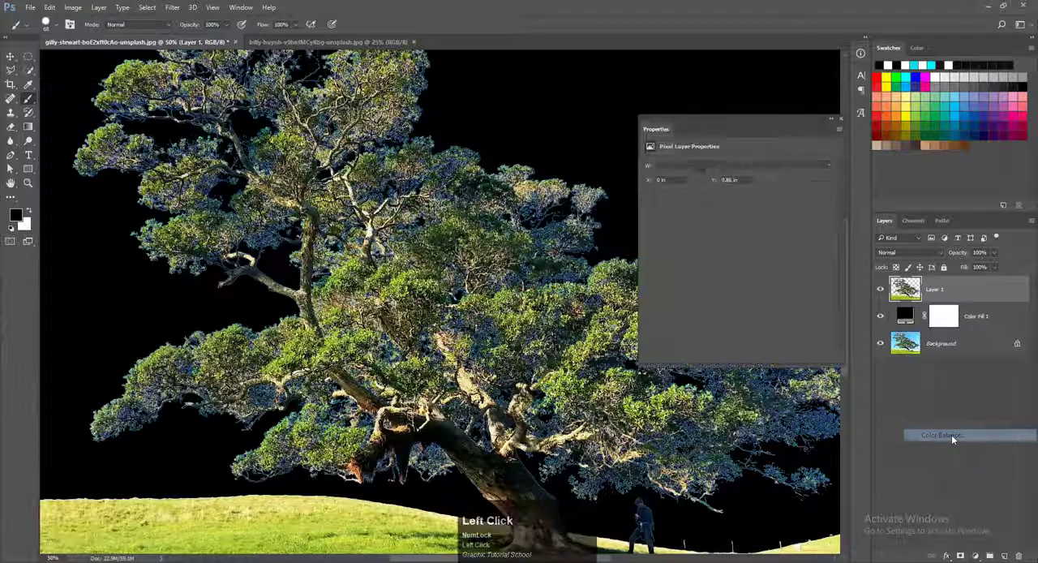
Step: Set the Color Balance midtones to +6 red, +18 green and -9 toward yellow
{"action": "scroll", "coordinate": [457, 148], "scroll_direction": "up", "scroll_amount": 2}
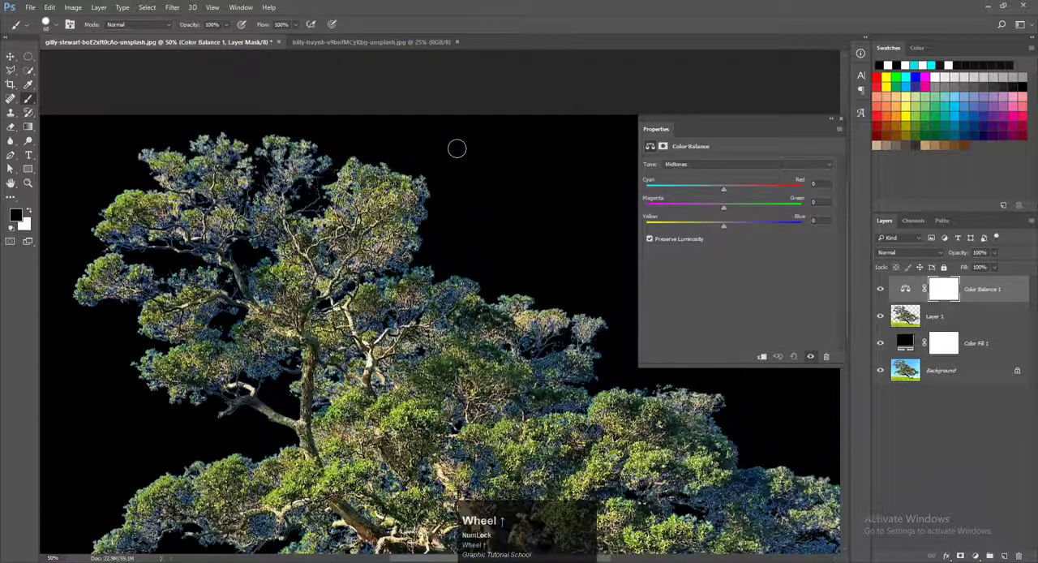
{"action": "scroll", "coordinate": [440, 319], "scroll_direction": "down", "scroll_amount": 1}
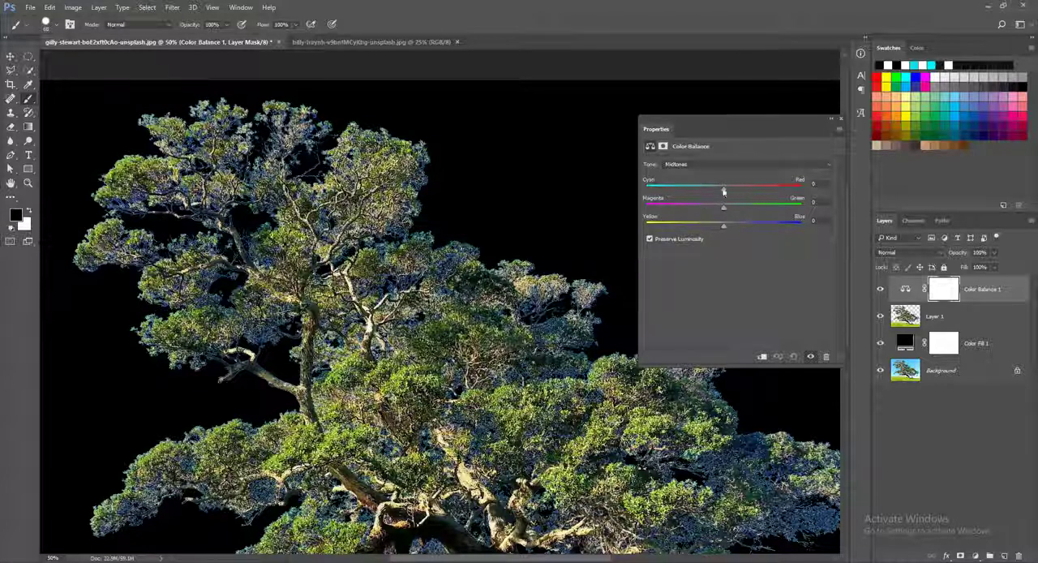
{"action": "left_click_drag", "start_coordinate": [726, 190], "coordinate": [728, 190]}
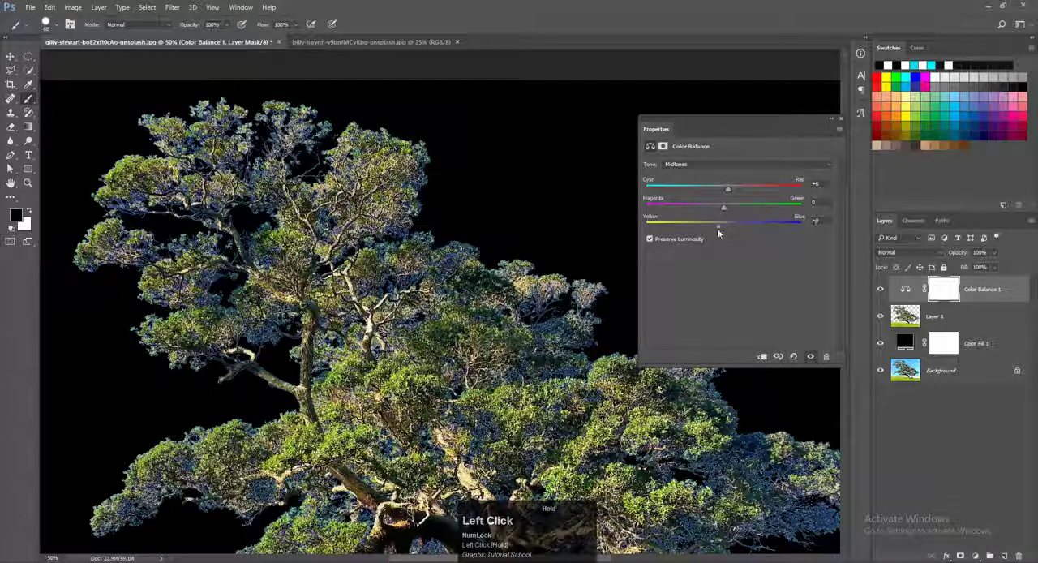
{"action": "left_click_drag", "start_coordinate": [725, 228], "coordinate": [736, 210]}
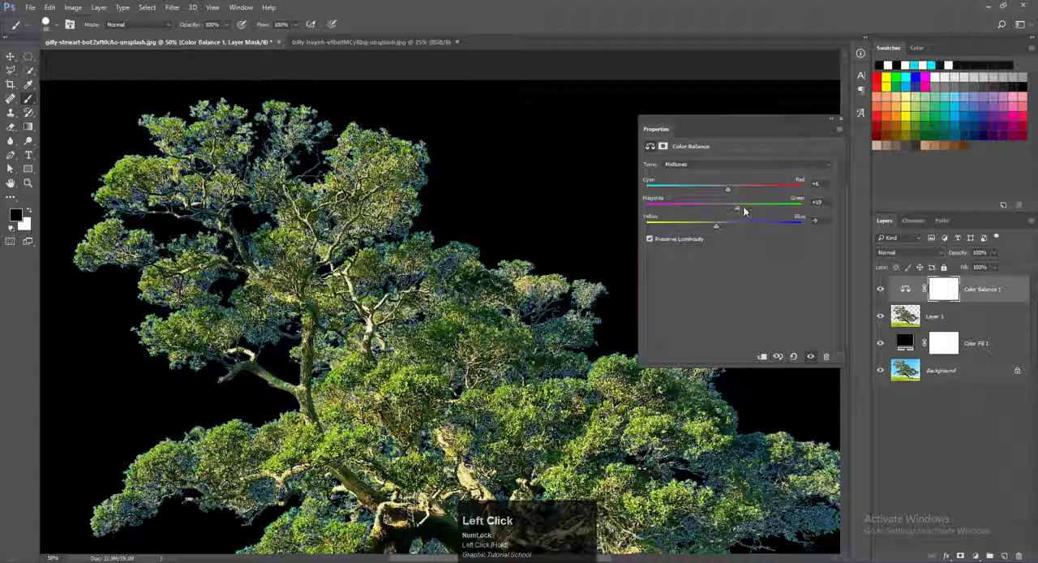
Step: Set the Color Balance shadows to +13 red, +9 green and -15 toward yellow
{"action": "left_click", "coordinate": [700, 165]}
{"action": "left_click", "coordinate": [676, 173]}
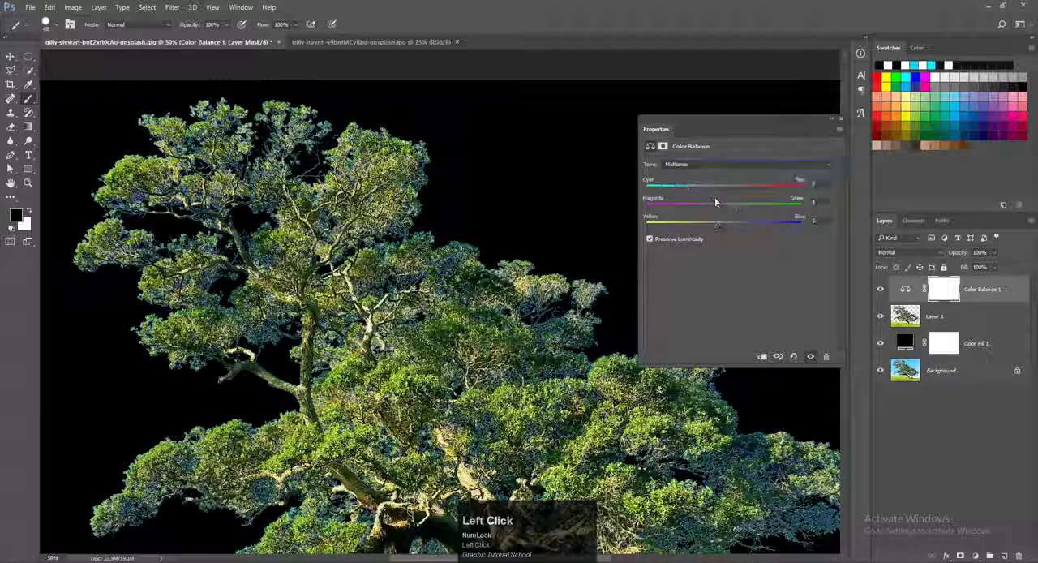
{"action": "left_click_drag", "start_coordinate": [725, 192], "coordinate": [713, 229]}
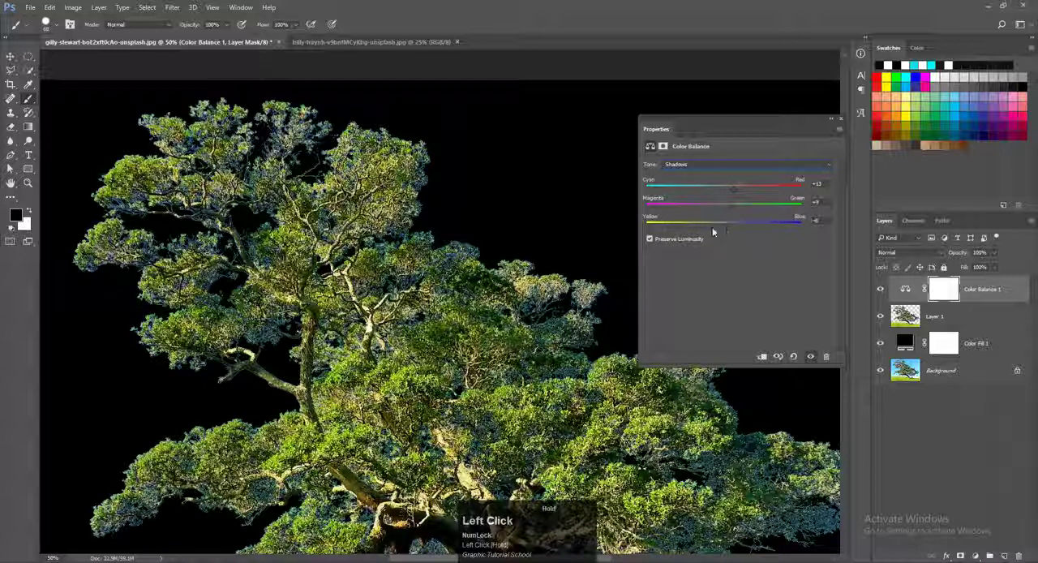
Step: Adjust the Color Balance highlights, shifting the blue foliage tint toward yellow, and close the adjustment settings
{"action": "left_click", "coordinate": [714, 165]}
{"action": "left_click", "coordinate": [682, 187]}
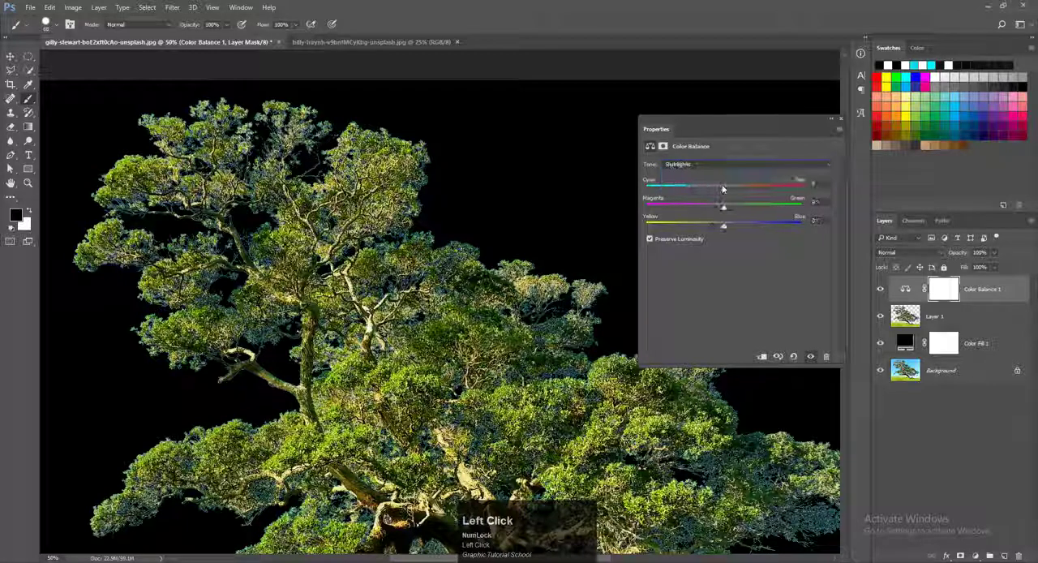
{"action": "left_click_drag", "start_coordinate": [725, 192], "coordinate": [717, 228]}
{"action": "left_click", "coordinate": [840, 120]}
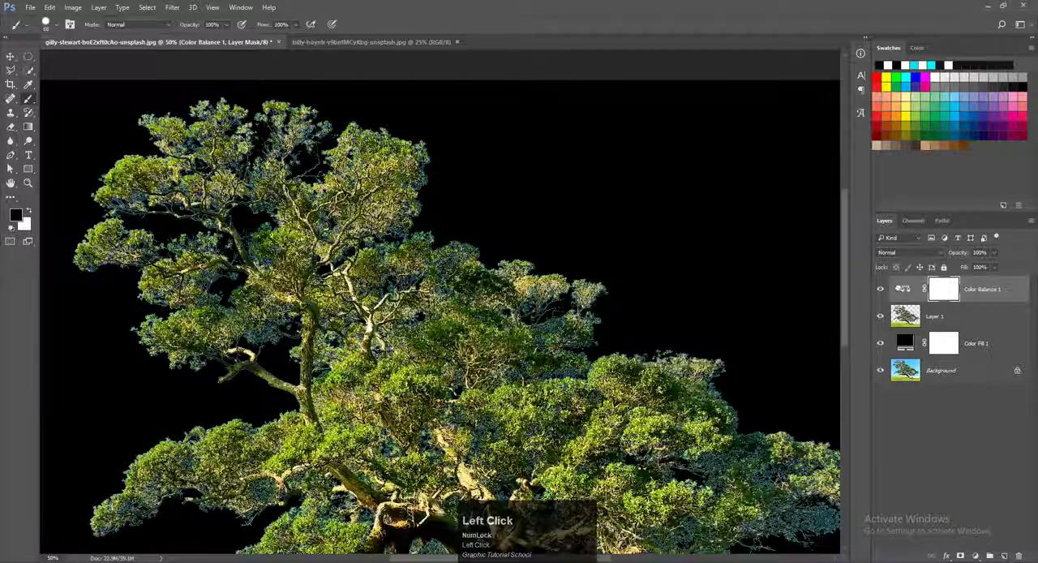
Step: Compare the whole cutout with the Color Balance 1 layer hidden and shown
{"action": "scroll", "coordinate": [492, 268], "scroll_direction": "down", "scroll_amount": 2}
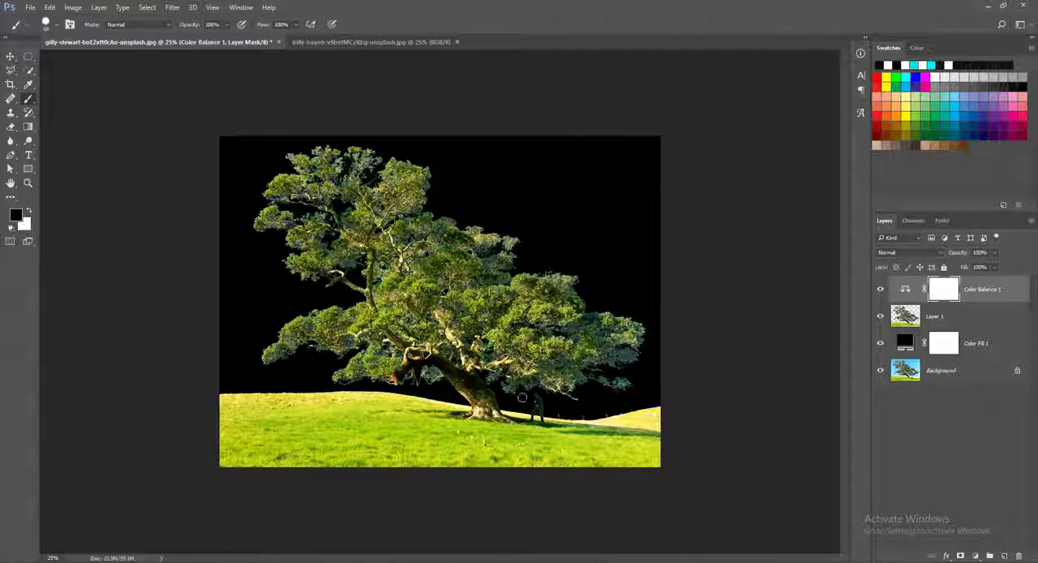
{"action": "left_click", "coordinate": [906, 322]}
{"action": "left_click", "coordinate": [894, 289]}
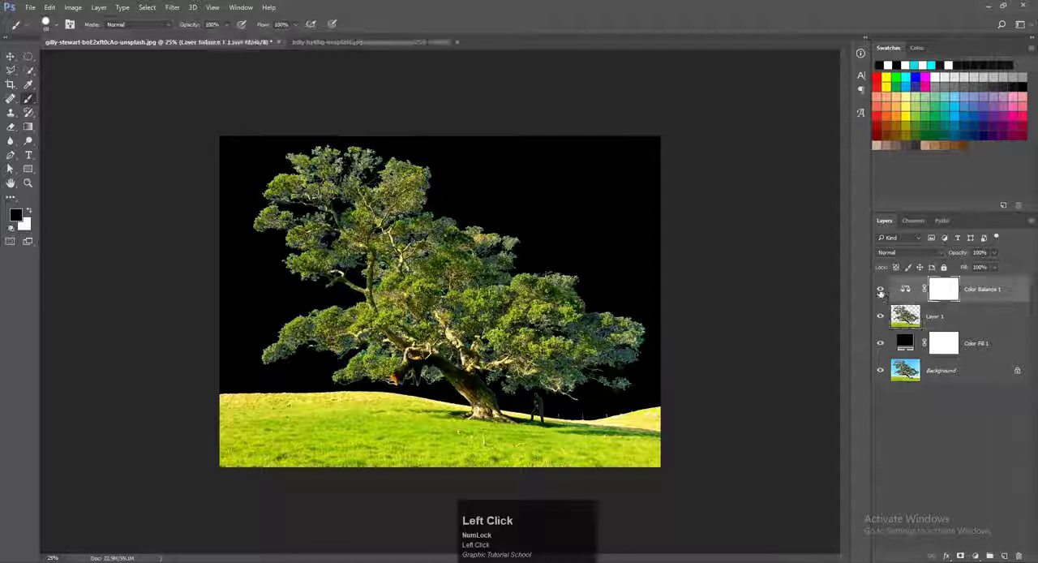
{"action": "left_click", "coordinate": [881, 290]}
{"action": "left_click", "coordinate": [881, 291]}
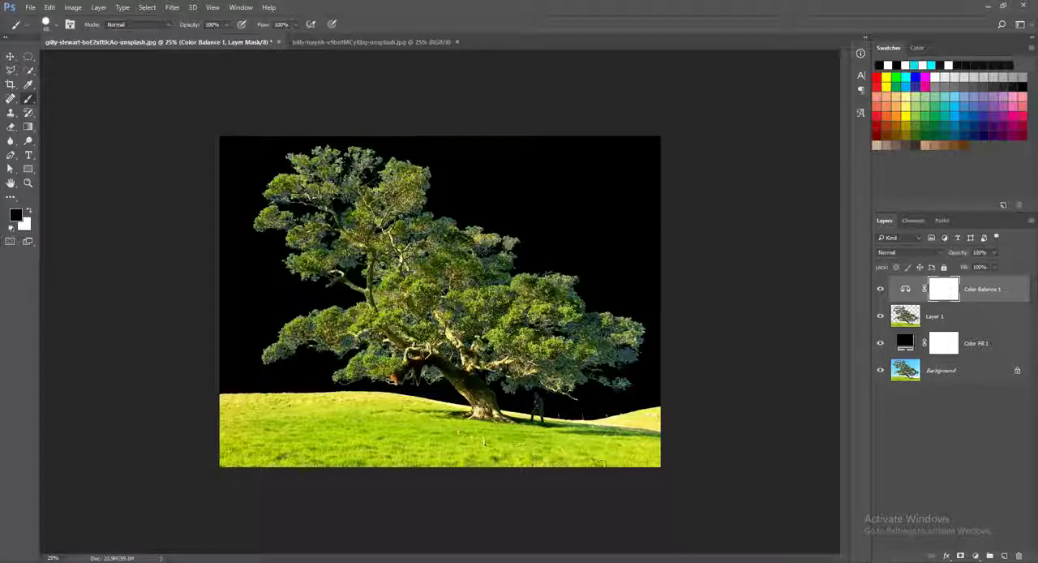
{"action": "left_click", "coordinate": [880, 289]}
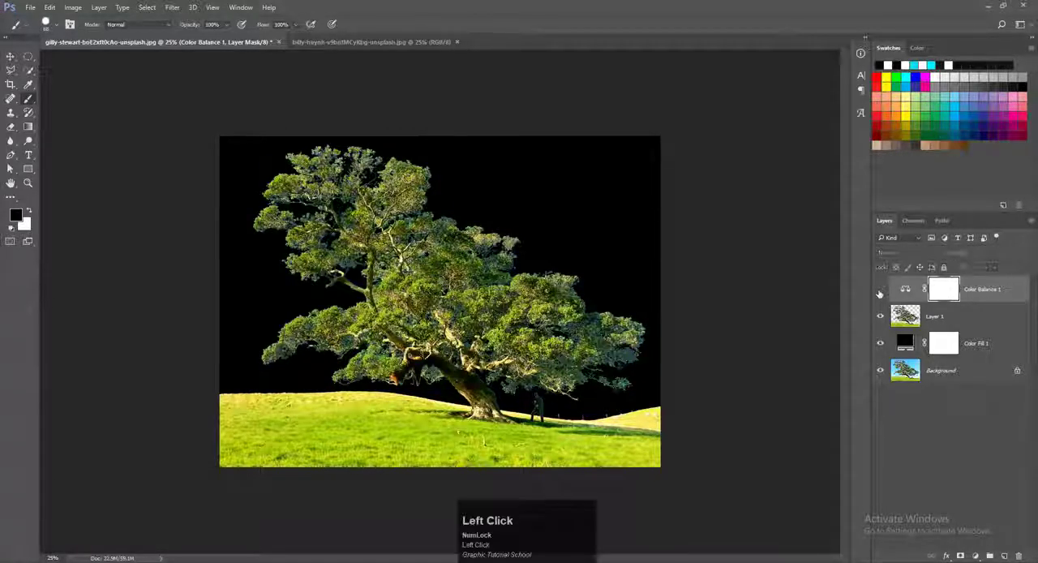
{"action": "left_click", "coordinate": [880, 291]}
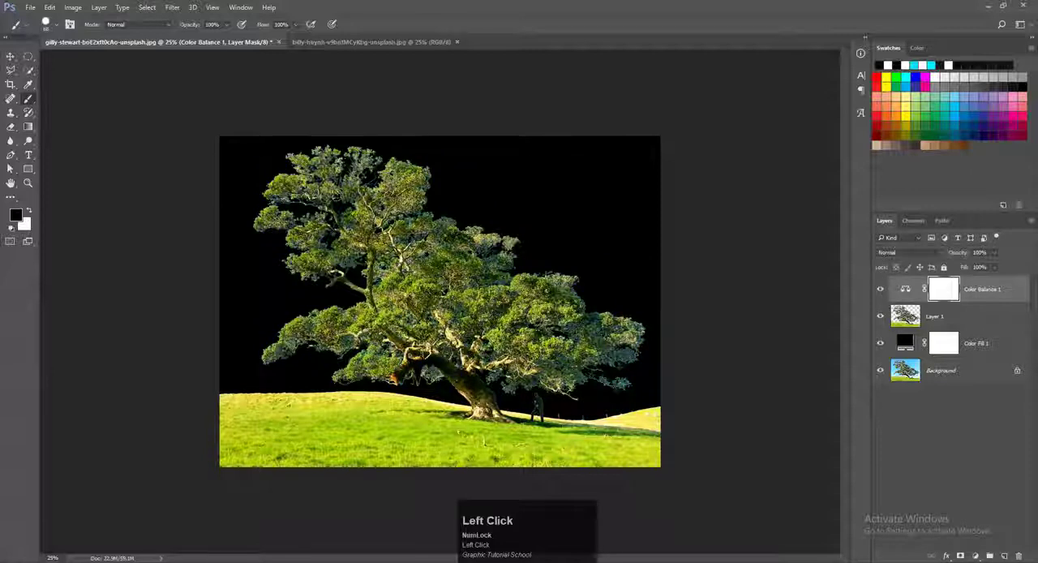
{"action": "left_click", "coordinate": [913, 303], "text": "ctrl"}
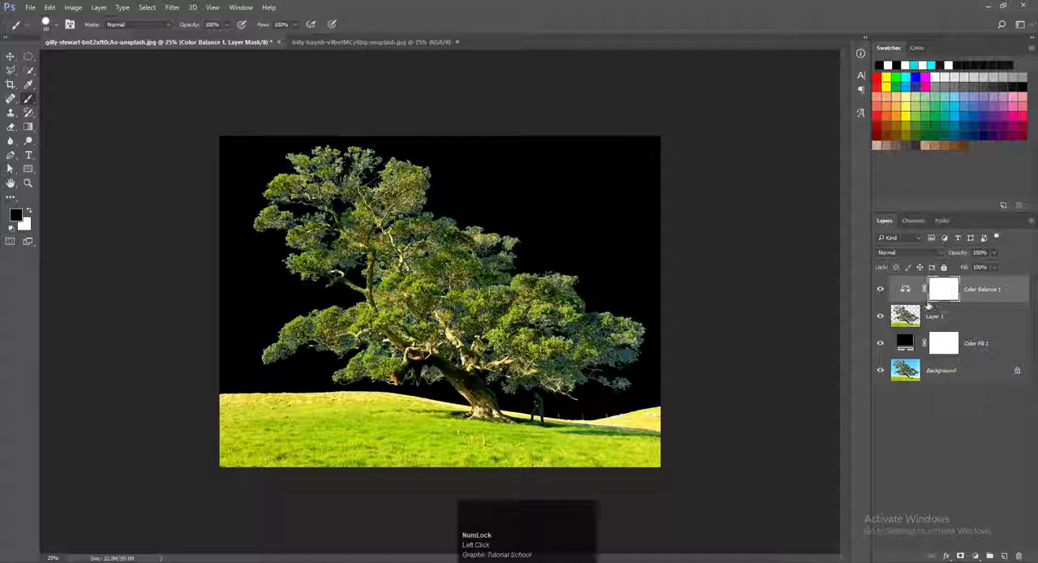
Step: Clip the Color Balance 1 adjustment to Layer 1 and check its effect by hiding and reshowing it
{"action": "key", "text": "alt"}
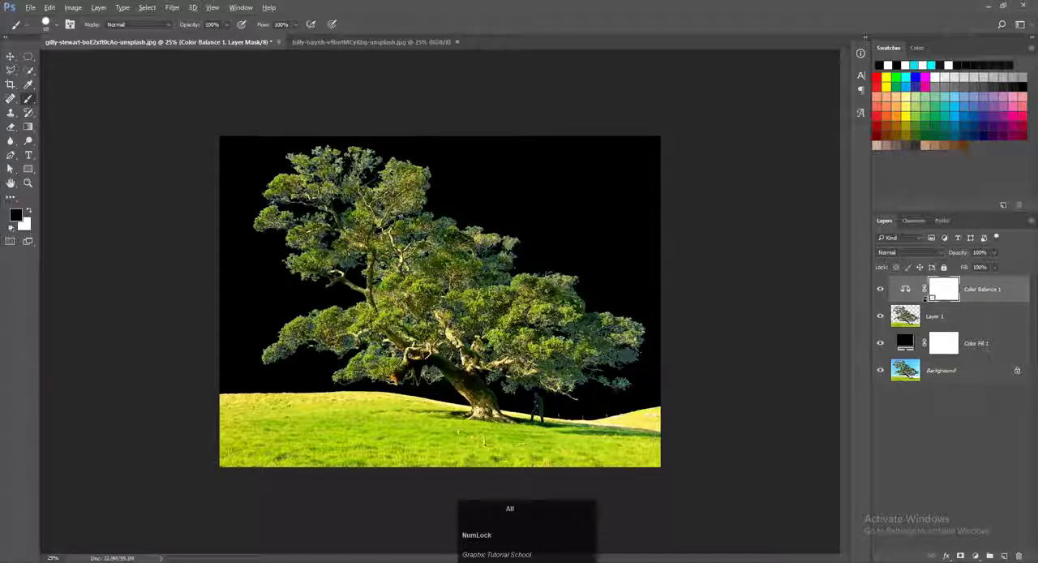
{"action": "left_click", "coordinate": [932, 297], "text": "alt"}
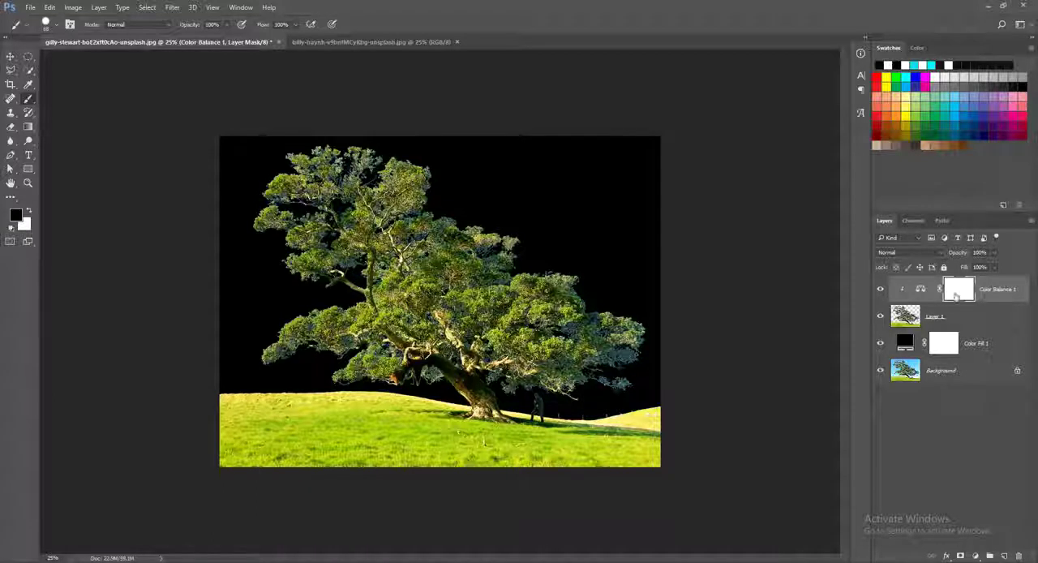
{"action": "left_click", "coordinate": [881, 290]}
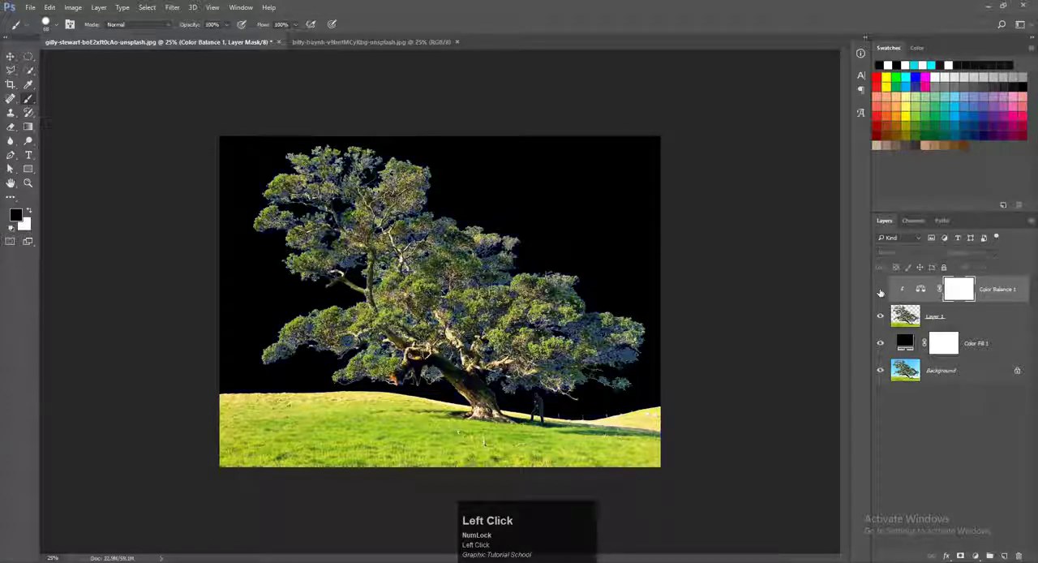
{"action": "left_click", "coordinate": [881, 289]}
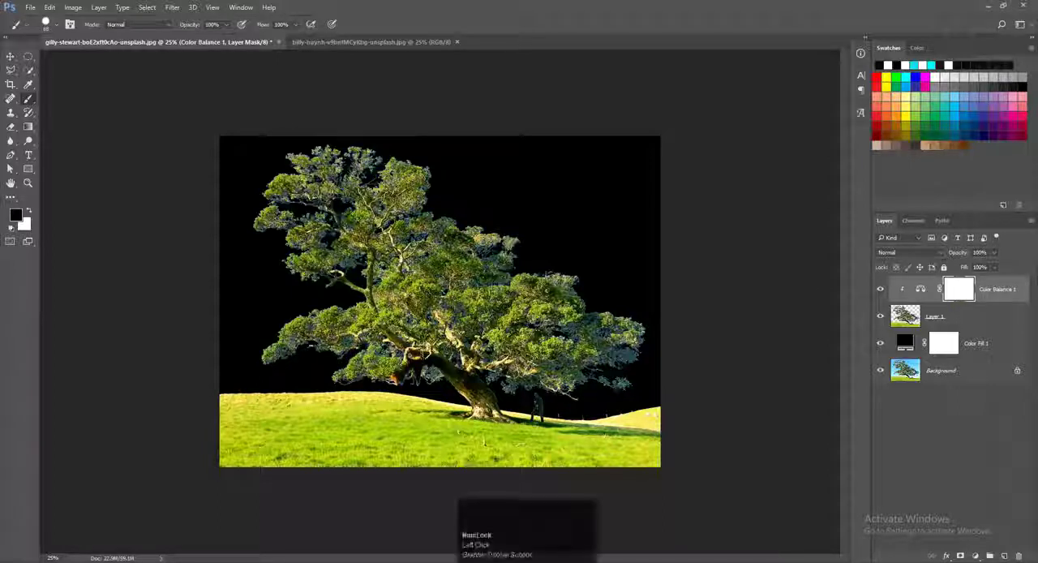
Step: Invert the Color Balance 1 layer mask to black to hide the correction from the whole cutout
{"action": "key", "text": "alt+i"}
{"action": "key", "text": "Escape"}
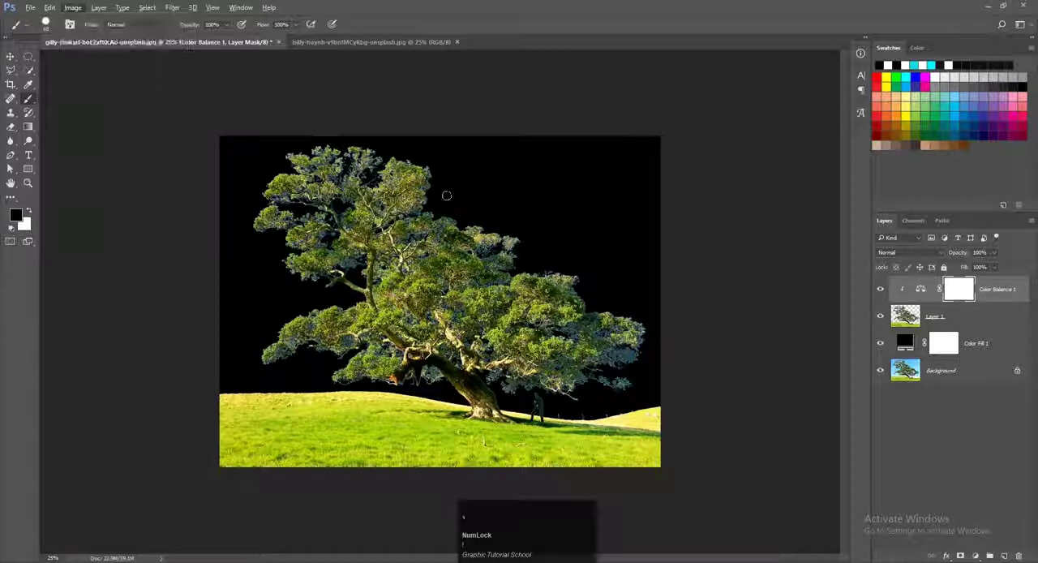
{"action": "key", "text": "ctrl+i"}
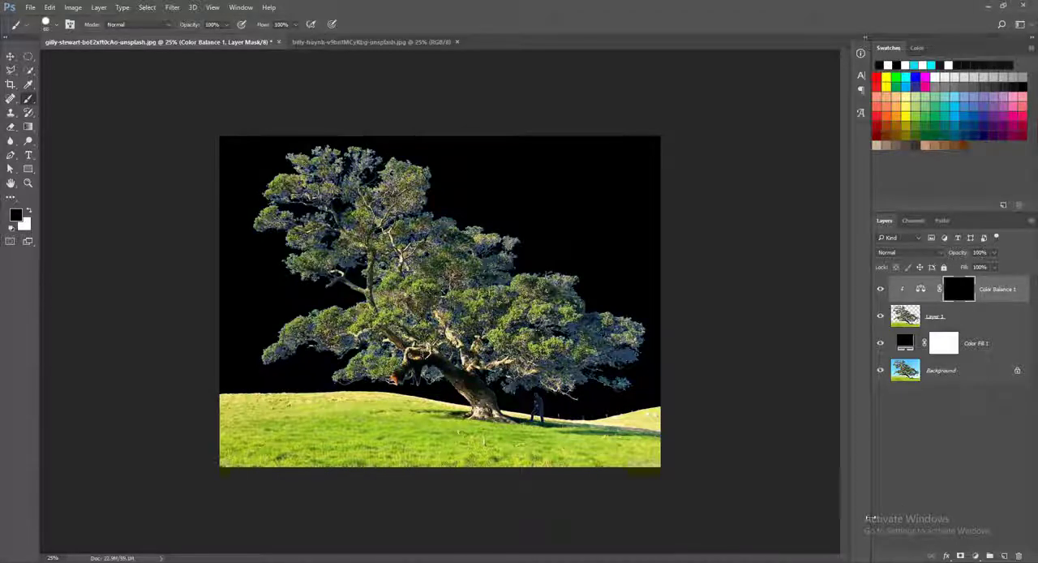
Step: Target the Color Balance 1 mask and set the brush to 10% flow with white as the foreground colour
{"action": "left_click", "coordinate": [953, 294]}
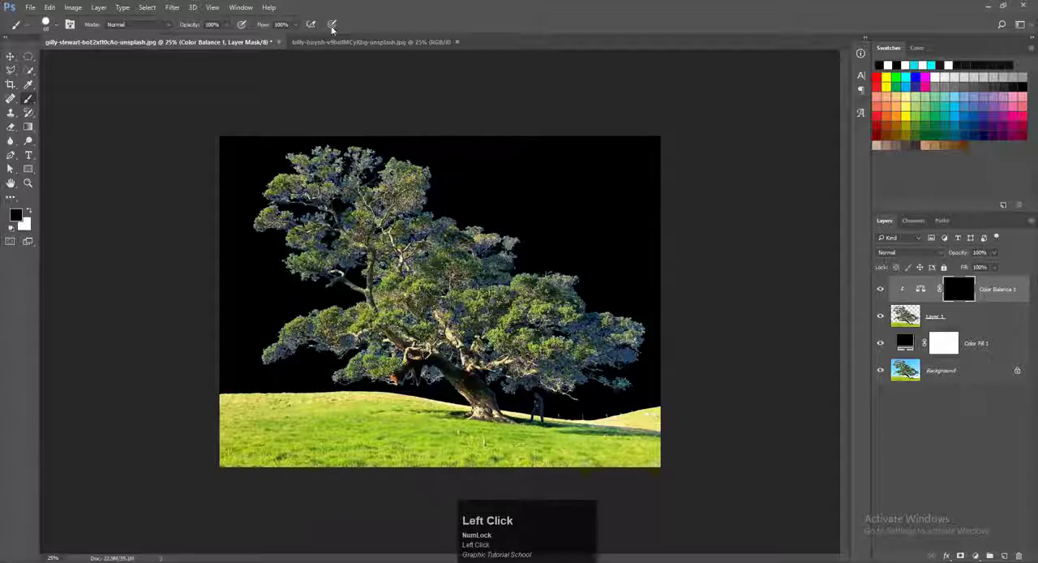
{"action": "left_click", "coordinate": [267, 25]}
{"action": "type", "text": "10"}
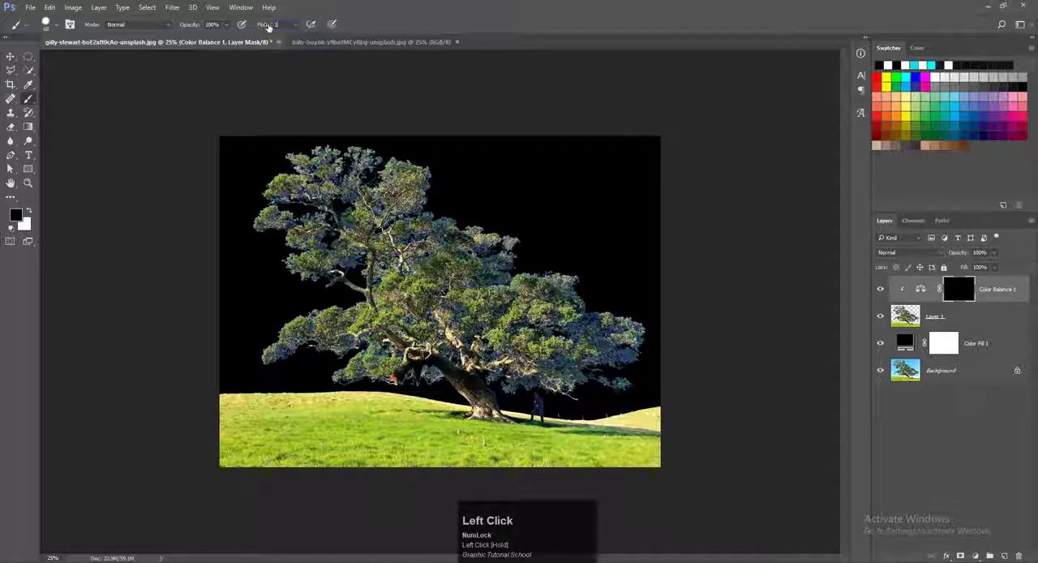
{"action": "left_click", "coordinate": [29, 212]}
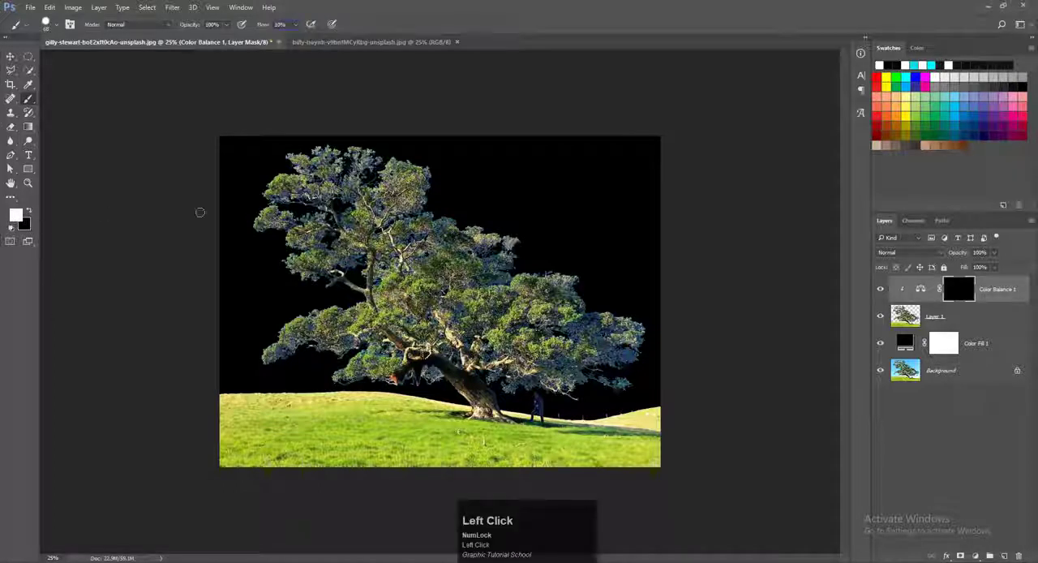
Step: Reselect the Color Balance 1 mask and dab white over the leaves on the upper-left side of the tree crown
{"action": "scroll", "coordinate": [302, 198], "scroll_direction": "up", "scroll_amount": 1, "text": "alt"}
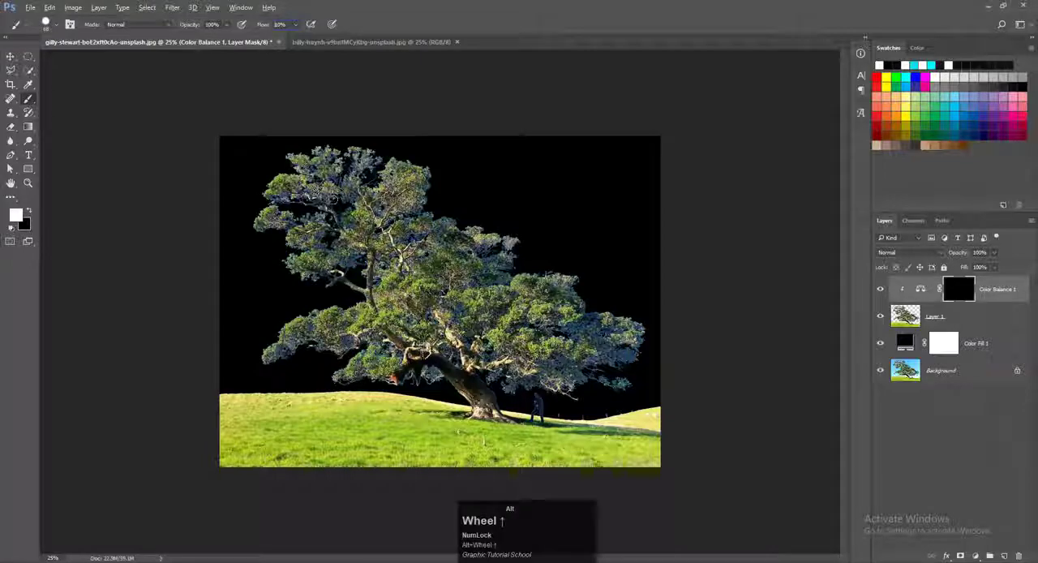
{"action": "left_click", "coordinate": [334, 199], "text": "ctrl"}
{"action": "scroll", "coordinate": [334, 200], "scroll_direction": "up", "scroll_amount": 6, "text": "alt"}
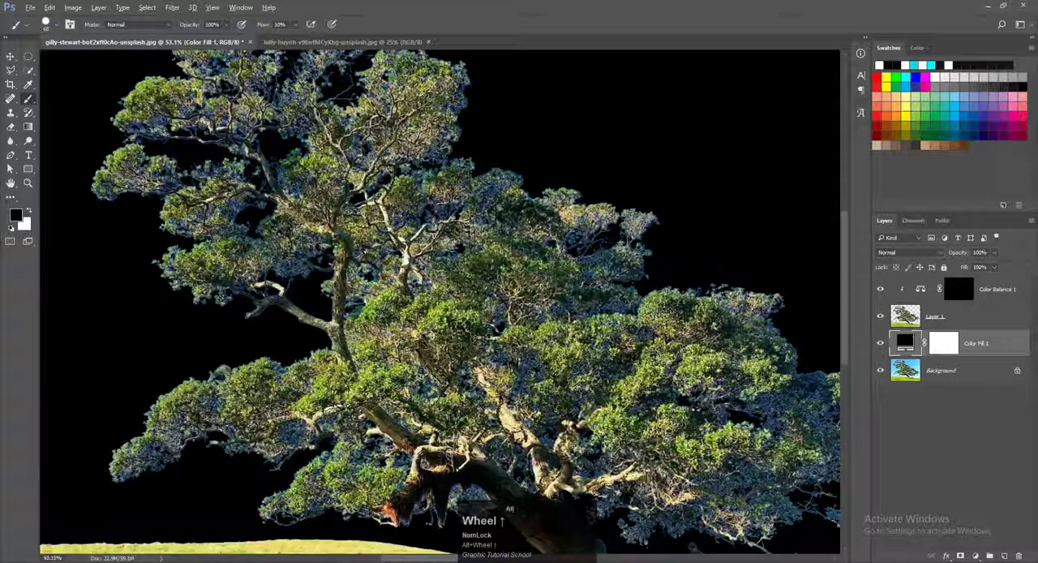
{"action": "left_click_drag", "start_coordinate": [434, 214], "coordinate": [516, 376]}
{"action": "left_click", "coordinate": [970, 294]}
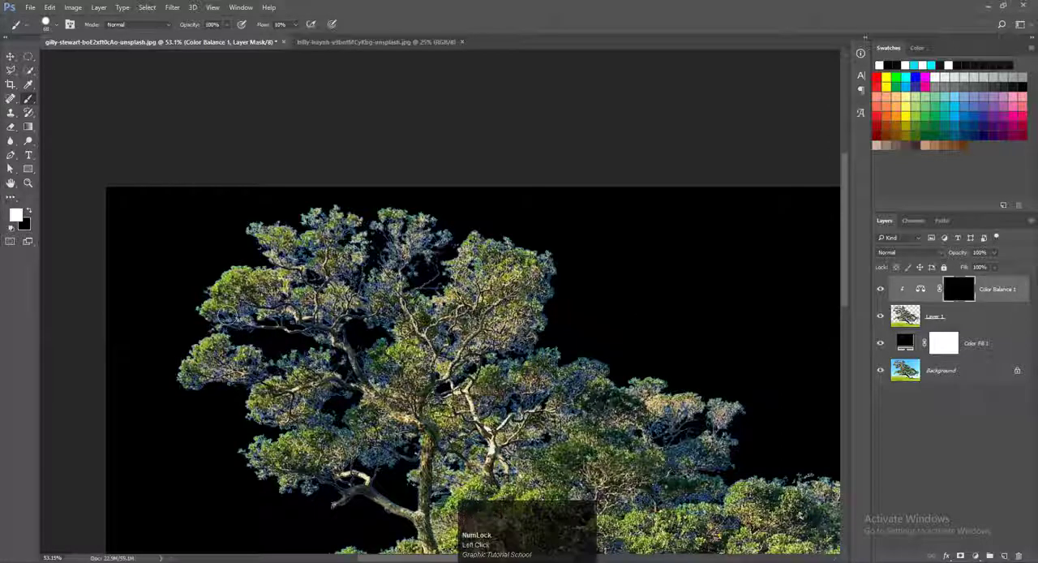
{"action": "left_click_drag", "start_coordinate": [231, 319], "coordinate": [230, 316]}
Step: Make the brush fully soft with 0% hardness and enlarge it to about 165 px
{"action": "right_click", "coordinate": [271, 302], "text": "alt"}
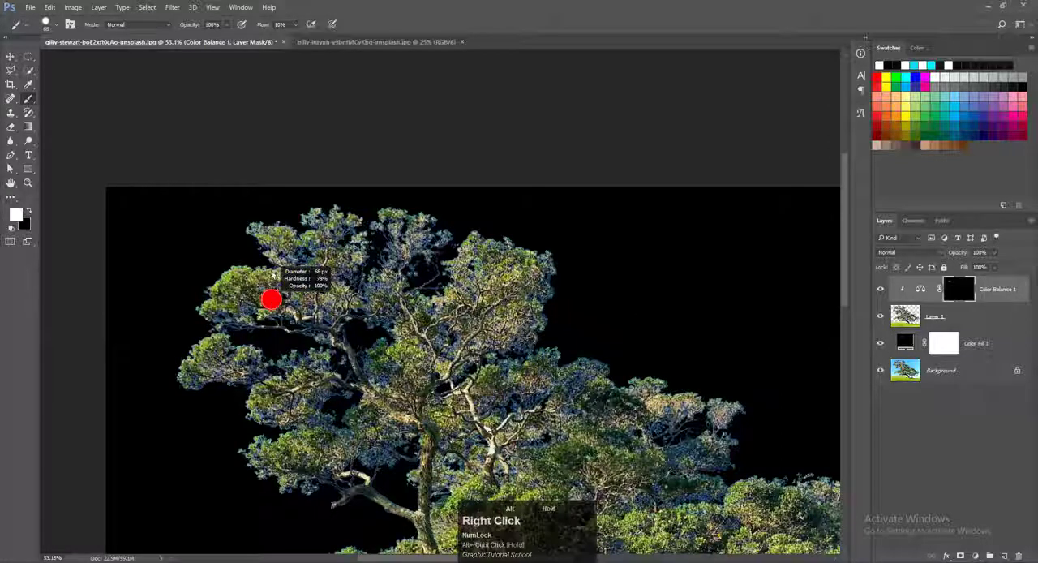
{"action": "left_click_drag", "start_coordinate": [272, 271], "coordinate": [266, 526]}
{"action": "right_click", "coordinate": [338, 331]}
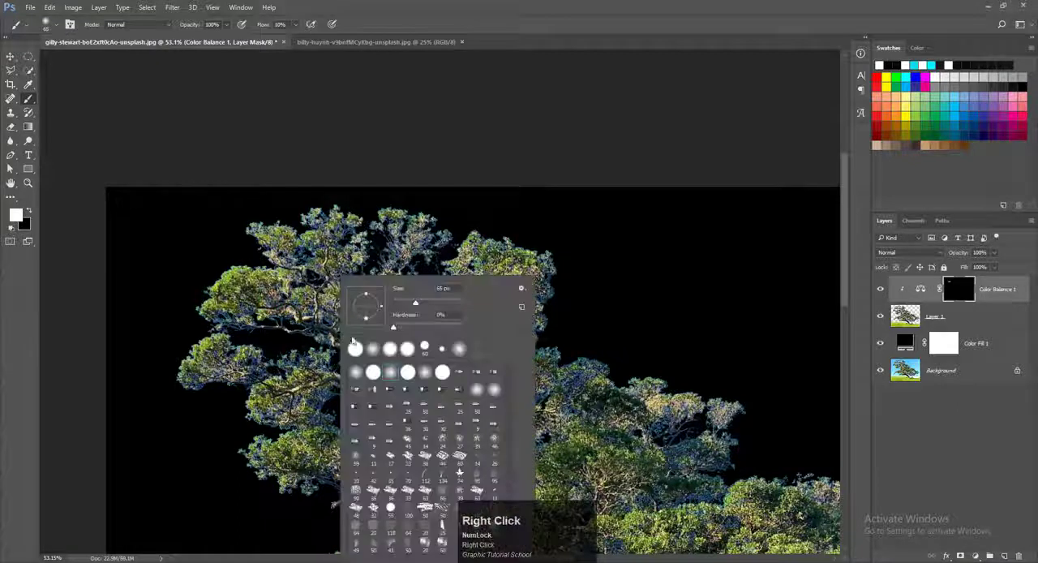
{"action": "left_click", "coordinate": [388, 329]}
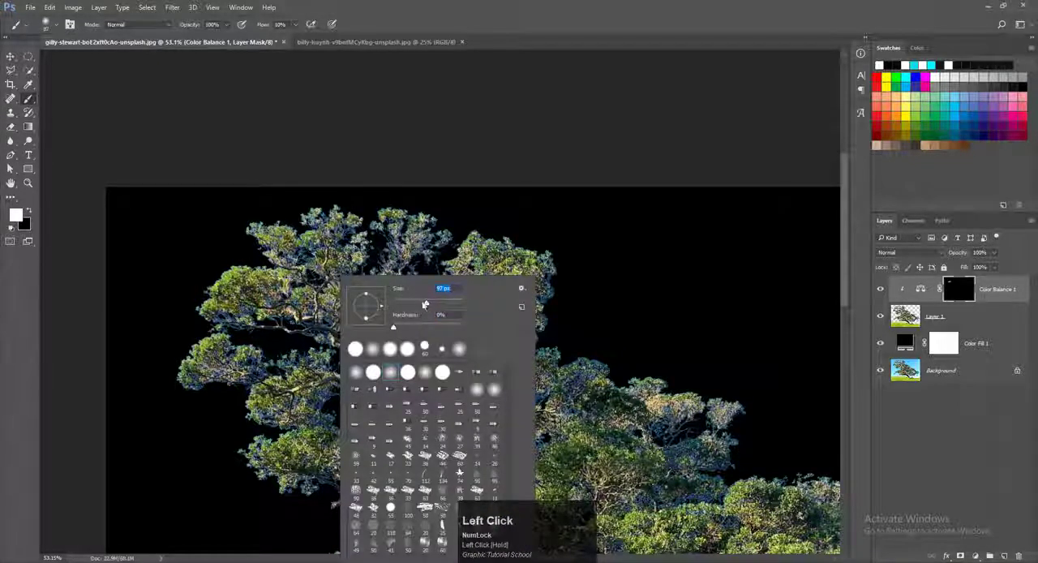
{"action": "left_click_drag", "start_coordinate": [429, 305], "coordinate": [395, 305]}
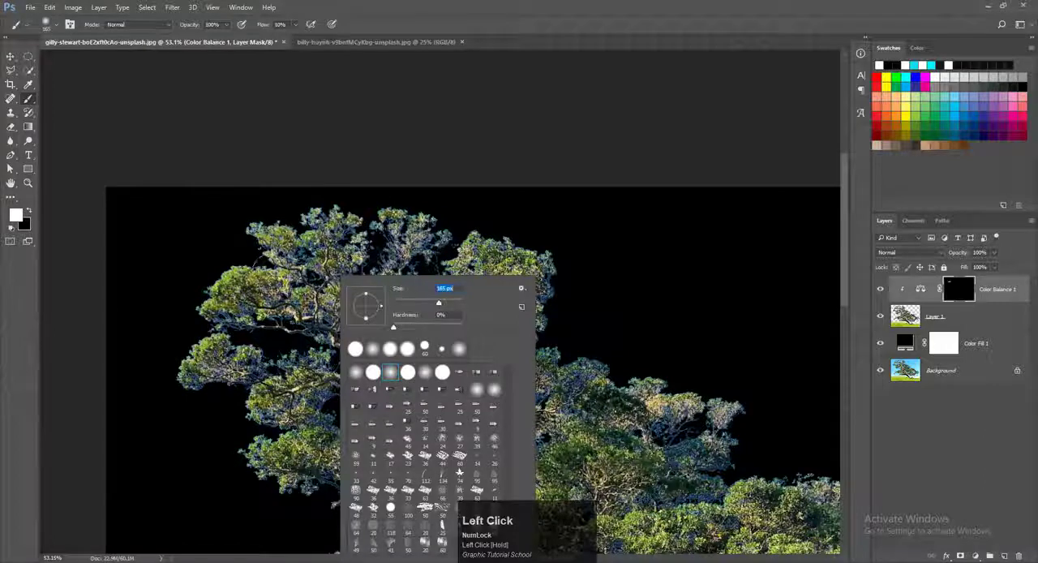
{"action": "left_click", "coordinate": [320, 279]}
Step: Raise the brush flow to 17% and paint white on the Color Balance 1 mask over the crown's upper-left leaves
{"action": "left_click_drag", "start_coordinate": [357, 231], "coordinate": [428, 261]}
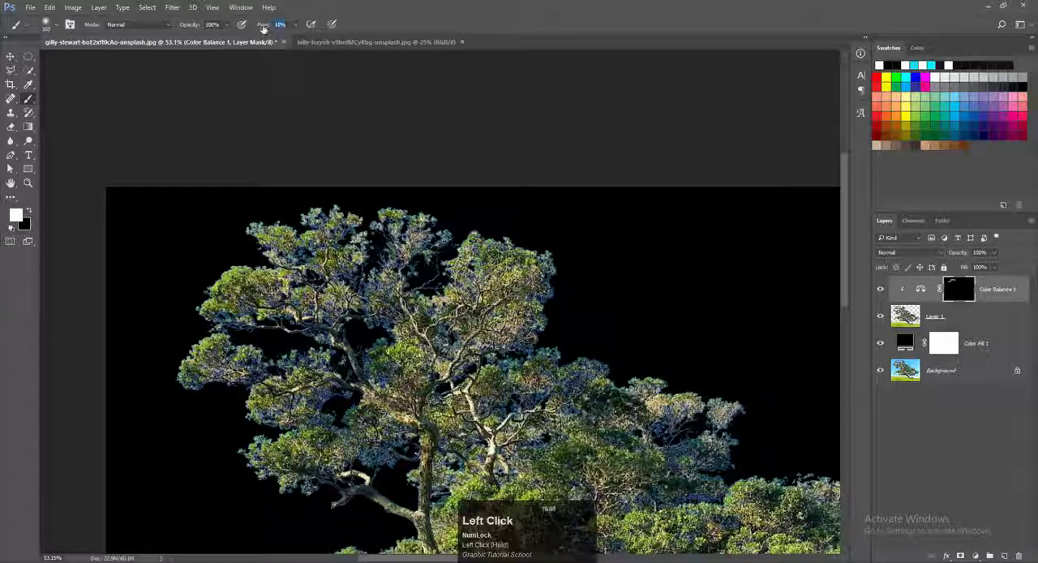
{"action": "left_click_drag", "start_coordinate": [263, 28], "coordinate": [265, 27]}
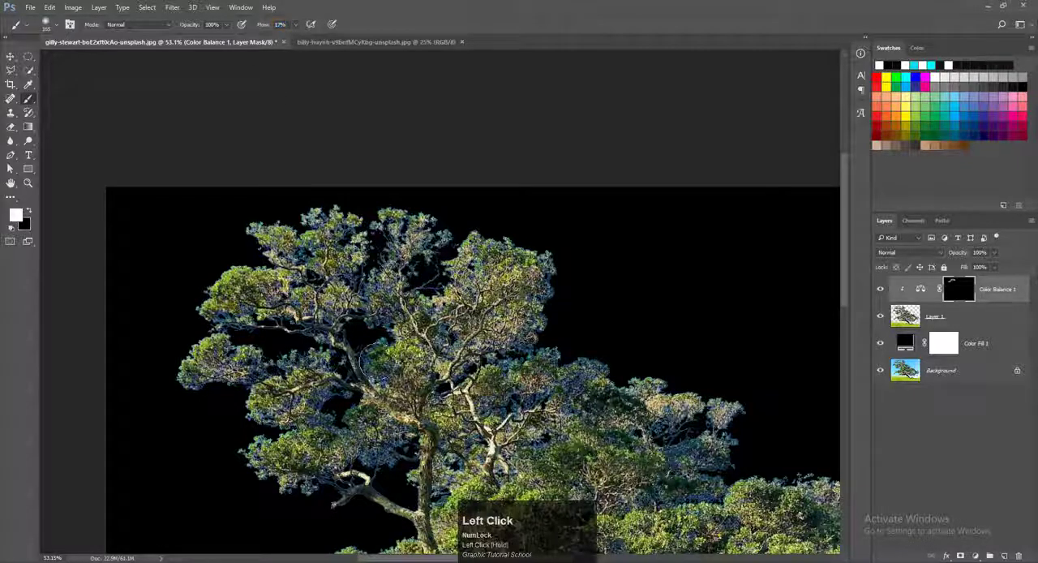
{"action": "mouse_move", "coordinate": [300, 321]}
{"action": "left_mouse_down"}
{"action": "mouse_move", "coordinate": [208, 300]}
{"action": "mouse_move", "coordinate": [235, 308]}
{"action": "left_mouse_up"}
{"action": "left_click_drag", "start_coordinate": [454, 219], "coordinate": [470, 233]}
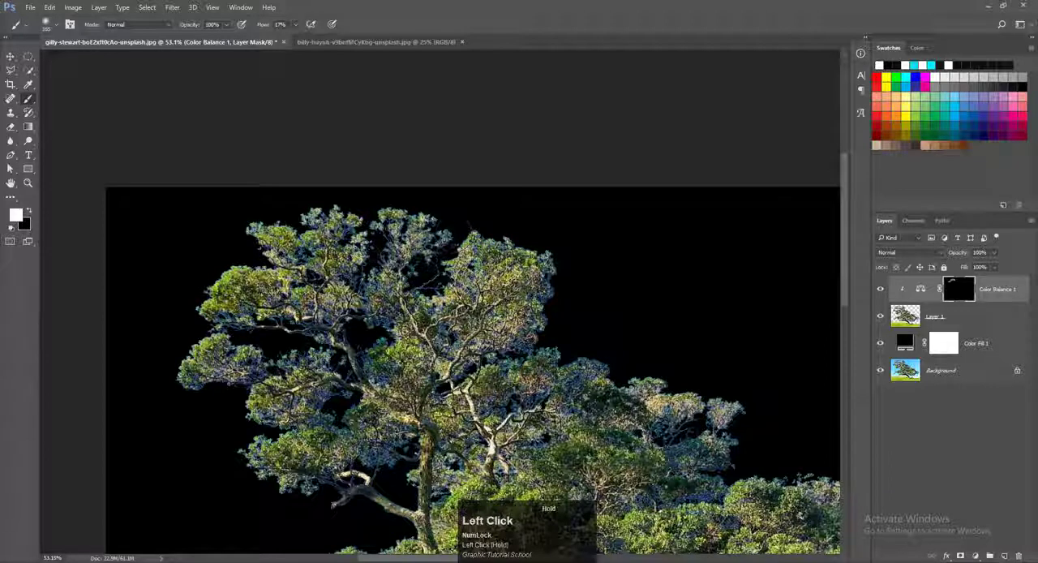
{"action": "mouse_move", "coordinate": [402, 332]}
{"action": "left_mouse_down"}
{"action": "mouse_move", "coordinate": [396, 353]}
{"action": "mouse_move", "coordinate": [248, 371]}
{"action": "left_mouse_up"}
{"action": "mouse_move", "coordinate": [181, 378]}
{"action": "left_mouse_down"}
{"action": "mouse_move", "coordinate": [157, 376]}
{"action": "mouse_move", "coordinate": [209, 387]}
{"action": "mouse_move", "coordinate": [292, 354]}
{"action": "left_mouse_up"}
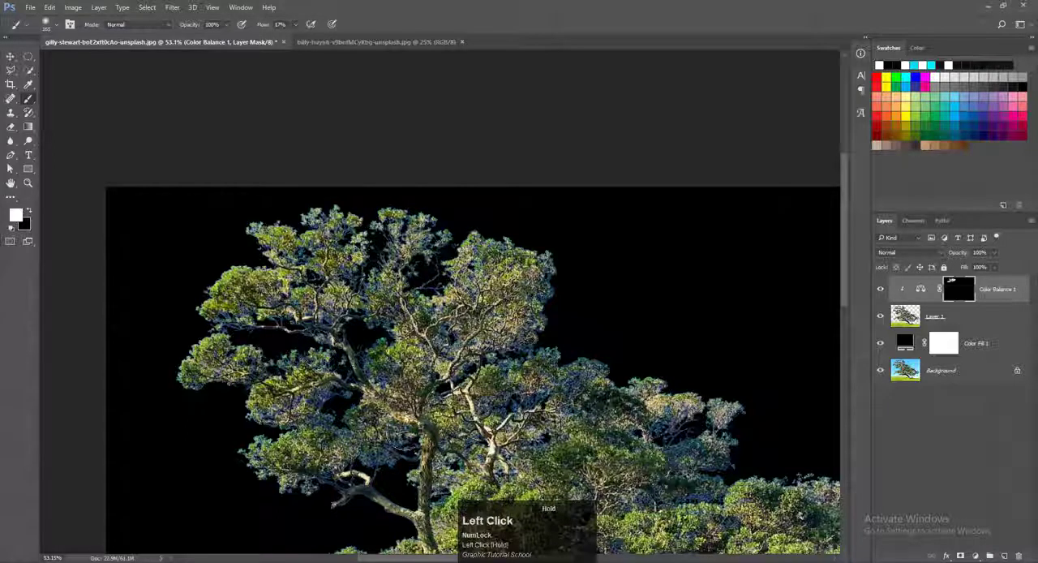
Step: Continue painting white on the mask over the foliage in the middle and upper part of the tree crown
{"action": "mouse_move", "coordinate": [408, 436]}
{"action": "left_mouse_down"}
{"action": "mouse_move", "coordinate": [383, 461]}
{"action": "mouse_move", "coordinate": [393, 470]}
{"action": "left_mouse_up"}
{"action": "mouse_move", "coordinate": [467, 442]}
{"action": "left_mouse_down"}
{"action": "mouse_move", "coordinate": [522, 395]}
{"action": "mouse_move", "coordinate": [557, 258]}
{"action": "mouse_move", "coordinate": [466, 230]}
{"action": "mouse_move", "coordinate": [455, 276]}
{"action": "left_mouse_up"}
{"action": "mouse_move", "coordinate": [630, 405]}
{"action": "left_mouse_down"}
{"action": "mouse_move", "coordinate": [514, 271]}
{"action": "mouse_move", "coordinate": [506, 227]}
{"action": "left_mouse_up"}
{"action": "mouse_move", "coordinate": [145, 263]}
{"action": "left_mouse_down"}
{"action": "mouse_move", "coordinate": [125, 256]}
{"action": "mouse_move", "coordinate": [263, 305]}
{"action": "mouse_move", "coordinate": [280, 280]}
{"action": "left_mouse_up"}
{"action": "mouse_move", "coordinate": [255, 185]}
{"action": "left_mouse_down"}
{"action": "mouse_move", "coordinate": [433, 168]}
{"action": "mouse_move", "coordinate": [470, 178]}
{"action": "mouse_move", "coordinate": [455, 203]}
{"action": "left_mouse_up"}
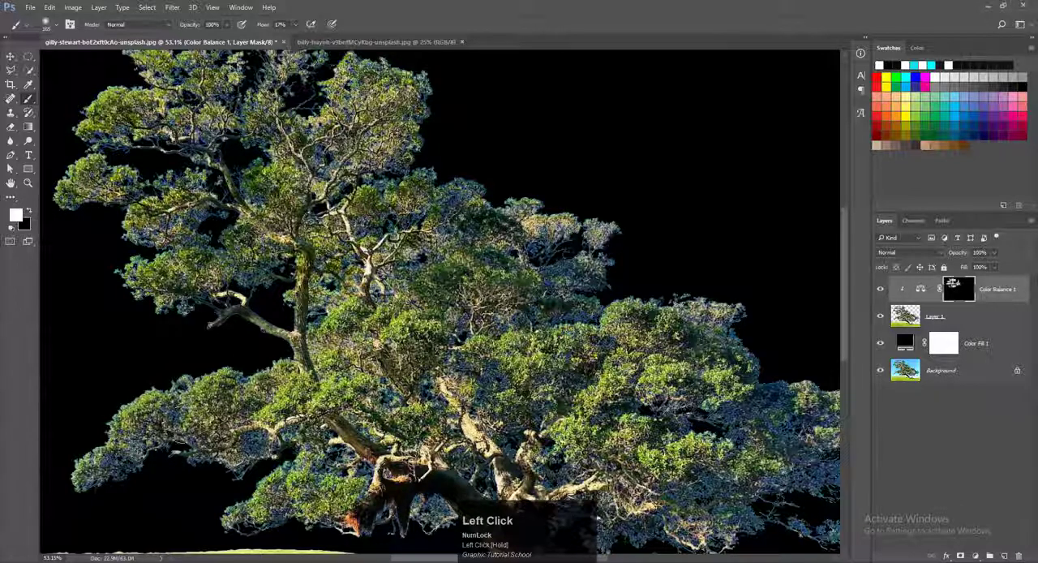
Step: Resize the brush and paint the correction over the low left branches, using a 225 px brush for the hanging foliage
{"action": "right_click", "coordinate": [214, 407], "text": "alt"}
{"action": "left_click", "coordinate": [214, 404]}
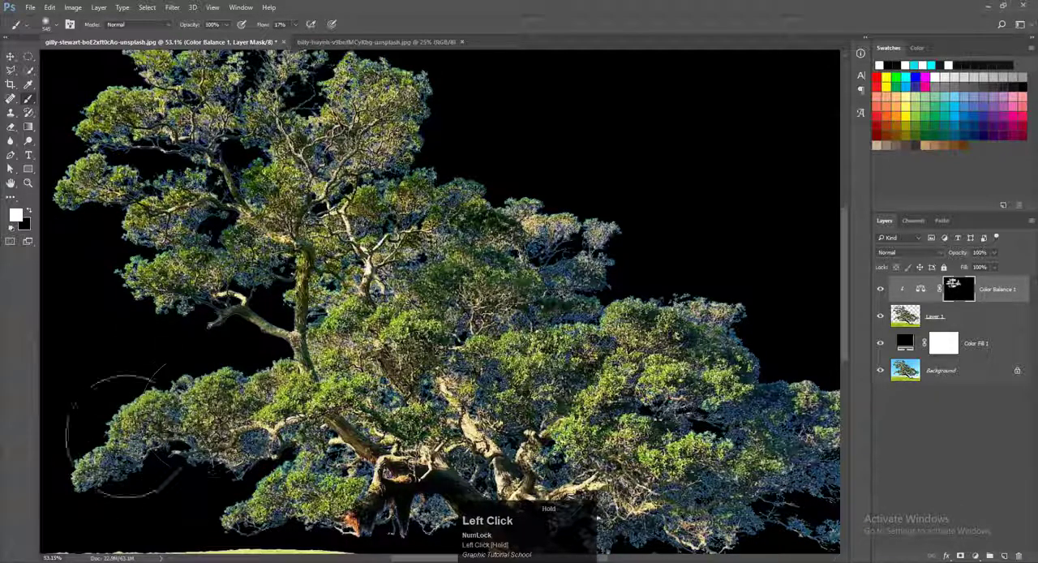
{"action": "scroll", "coordinate": [389, 463], "scroll_direction": "down", "scroll_amount": 1}
{"action": "left_click_drag", "start_coordinate": [409, 469], "coordinate": [292, 219]}
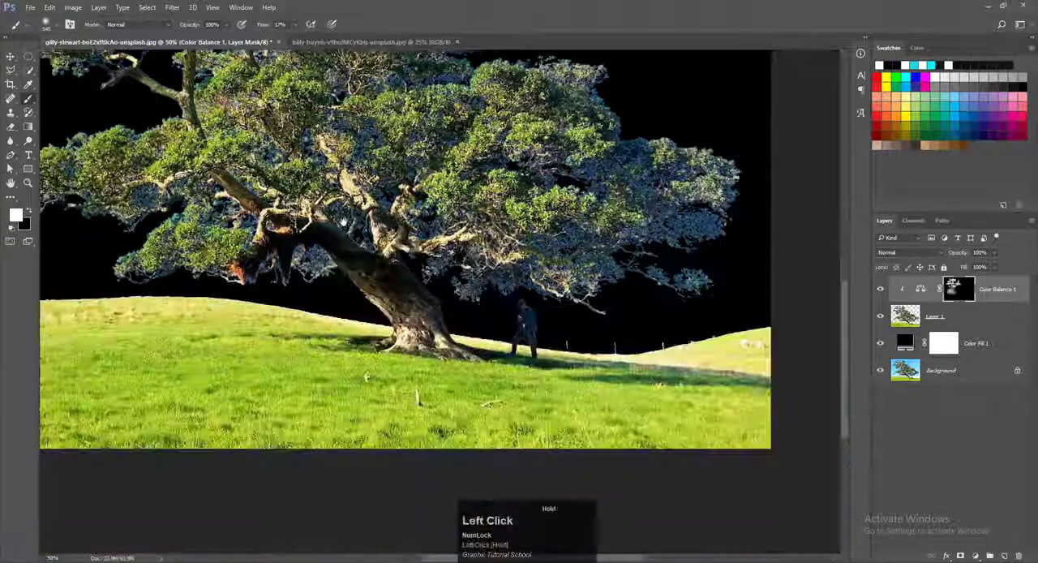
{"action": "right_click", "coordinate": [281, 278], "text": "alt"}
{"action": "mouse_move", "coordinate": [138, 264]}
{"action": "left_mouse_down"}
{"action": "mouse_move", "coordinate": [294, 245]}
{"action": "mouse_move", "coordinate": [321, 252]}
{"action": "mouse_move", "coordinate": [315, 266]}
{"action": "mouse_move", "coordinate": [286, 234]}
{"action": "left_mouse_up"}
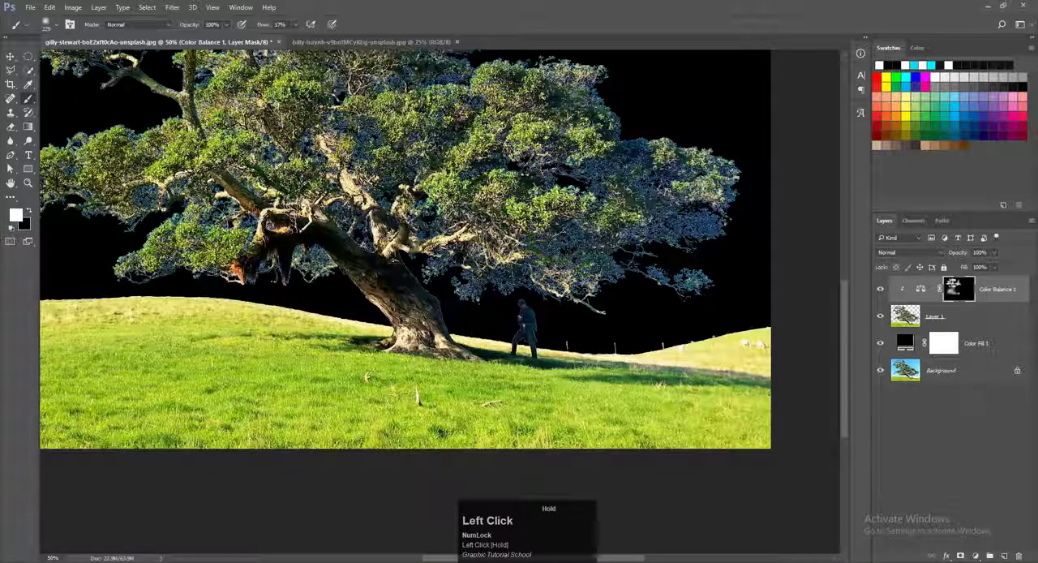
Step: Reduce the brush size and paint white on the mask over the blue gaps among the inner branches
{"action": "scroll", "coordinate": [284, 191], "scroll_direction": "up", "scroll_amount": 4}
{"action": "right_click", "coordinate": [287, 189], "text": "alt"}
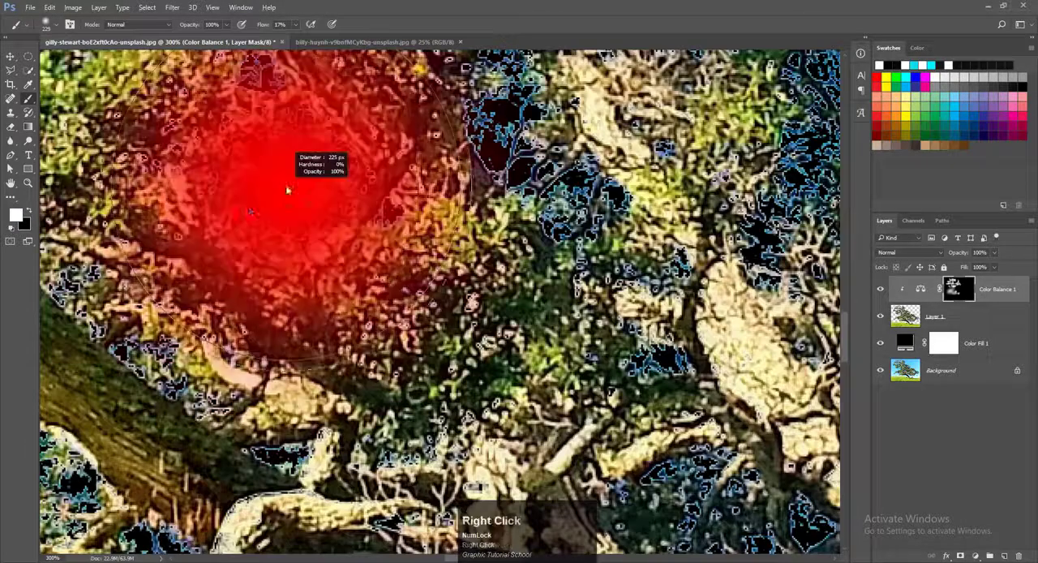
{"action": "left_click_drag", "start_coordinate": [308, 176], "coordinate": [268, 383]}
{"action": "scroll", "coordinate": [311, 172], "scroll_direction": "down", "scroll_amount": 1}
{"action": "scroll", "coordinate": [311, 172], "scroll_direction": "down", "scroll_amount": 2}
{"action": "key", "text": "space"}
{"action": "mouse_move", "coordinate": [208, 293]}
{"action": "left_mouse_down"}
{"action": "mouse_move", "coordinate": [116, 208]}
{"action": "mouse_move", "coordinate": [97, 174]}
{"action": "mouse_move", "coordinate": [138, 146]}
{"action": "mouse_move", "coordinate": [200, 136]}
{"action": "left_mouse_up"}
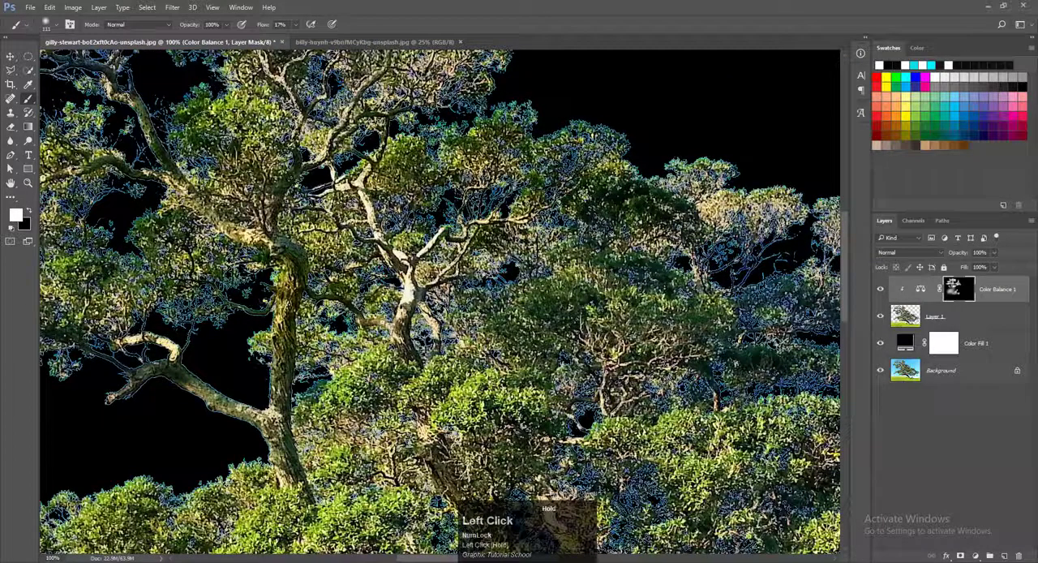
Step: Set the soft brush to 240 px and paint the mask white over the foliage on the tree's centre and right side
{"action": "scroll", "coordinate": [457, 193], "scroll_direction": "down", "scroll_amount": 1}
{"action": "right_click", "coordinate": [660, 294], "text": "alt"}
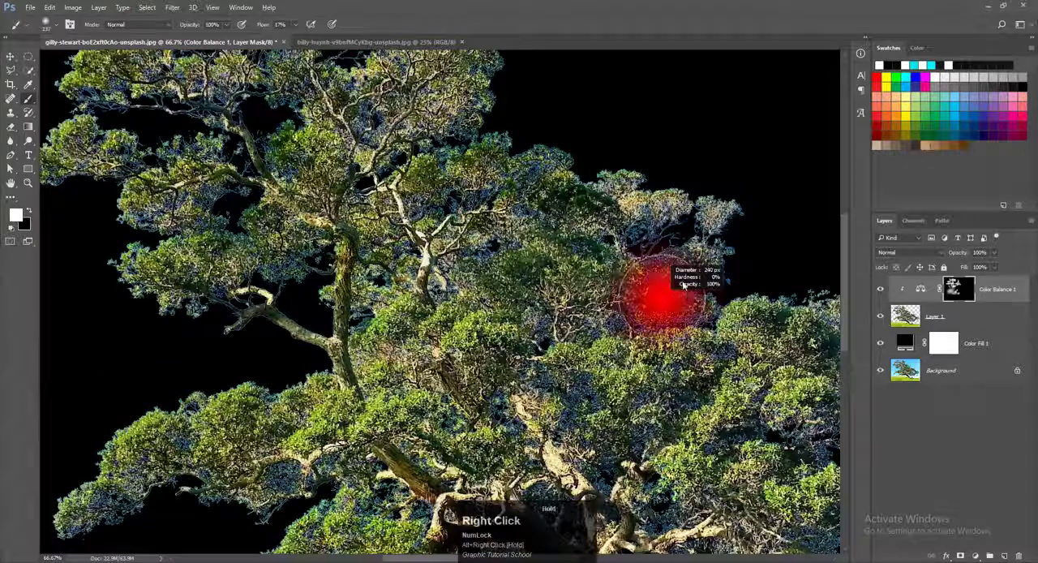
{"action": "mouse_move", "coordinate": [672, 233]}
{"action": "left_mouse_down"}
{"action": "mouse_move", "coordinate": [674, 198]}
{"action": "mouse_move", "coordinate": [658, 303]}
{"action": "mouse_move", "coordinate": [600, 327]}
{"action": "mouse_move", "coordinate": [562, 327]}
{"action": "mouse_move", "coordinate": [545, 276]}
{"action": "mouse_move", "coordinate": [445, 167]}
{"action": "mouse_move", "coordinate": [463, 191]}
{"action": "left_mouse_up"}
{"action": "left_click_drag", "start_coordinate": [799, 413], "coordinate": [407, 250]}
{"action": "mouse_move", "coordinate": [565, 260]}
{"action": "left_mouse_down"}
{"action": "mouse_move", "coordinate": [564, 252]}
{"action": "mouse_move", "coordinate": [695, 344]}
{"action": "mouse_move", "coordinate": [560, 357]}
{"action": "mouse_move", "coordinate": [656, 436]}
{"action": "mouse_move", "coordinate": [444, 422]}
{"action": "mouse_move", "coordinate": [305, 389]}
{"action": "mouse_move", "coordinate": [672, 300]}
{"action": "mouse_move", "coordinate": [616, 341]}
{"action": "left_mouse_up"}
{"action": "mouse_move", "coordinate": [544, 244]}
{"action": "left_mouse_down"}
{"action": "mouse_move", "coordinate": [526, 181]}
{"action": "mouse_move", "coordinate": [487, 134]}
{"action": "mouse_move", "coordinate": [235, 422]}
{"action": "mouse_move", "coordinate": [276, 410]}
{"action": "mouse_move", "coordinate": [296, 466]}
{"action": "left_mouse_up"}
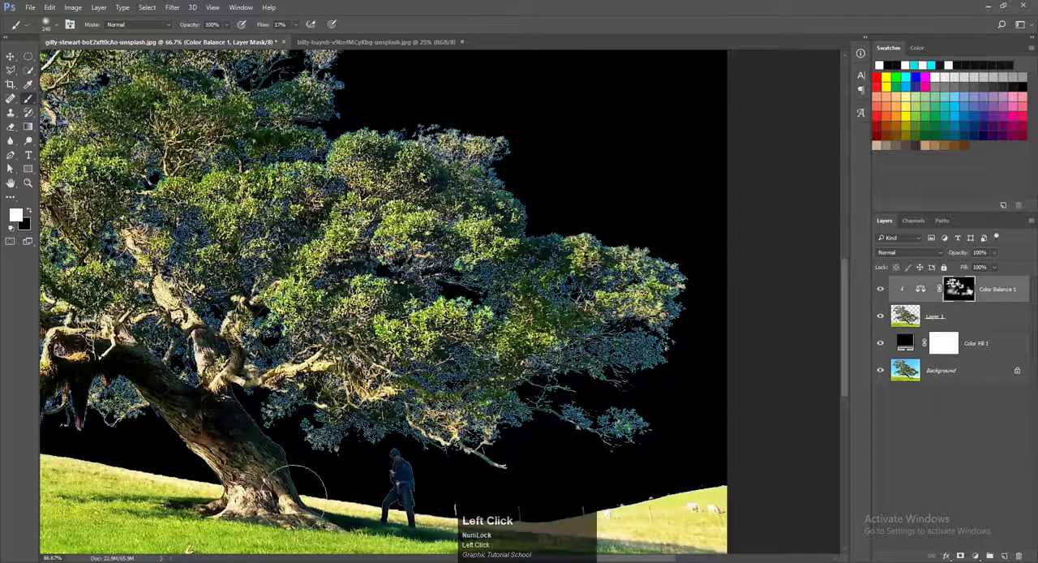
{"action": "mouse_move", "coordinate": [315, 119]}
{"action": "left_mouse_down"}
{"action": "mouse_move", "coordinate": [439, 281]}
{"action": "mouse_move", "coordinate": [602, 409]}
{"action": "left_mouse_up"}
{"action": "mouse_move", "coordinate": [595, 348]}
{"action": "left_mouse_down"}
{"action": "mouse_move", "coordinate": [408, 247]}
{"action": "mouse_move", "coordinate": [379, 219]}
{"action": "mouse_move", "coordinate": [391, 161]}
{"action": "mouse_move", "coordinate": [384, 212]}
{"action": "mouse_move", "coordinate": [426, 293]}
{"action": "mouse_move", "coordinate": [533, 325]}
{"action": "mouse_move", "coordinate": [601, 366]}
{"action": "left_mouse_up"}
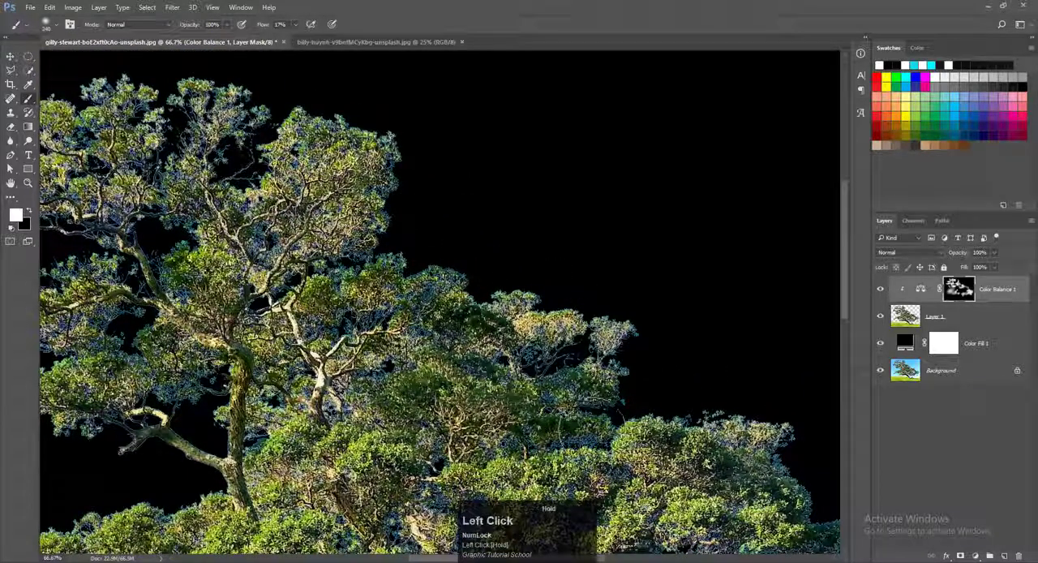
Step: Touch up the mask over the remaining crown leaves and toggle Color Balance 1 to compare the foliage with and without it
{"action": "scroll", "coordinate": [714, 389], "scroll_direction": "down", "scroll_amount": 2}
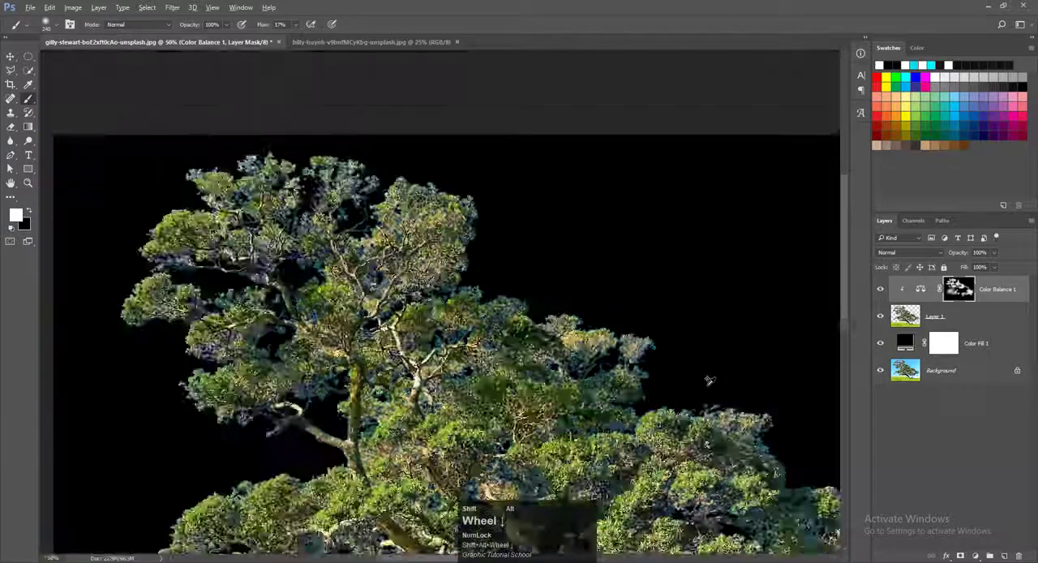
{"action": "mouse_move", "coordinate": [715, 337]}
{"action": "left_mouse_down"}
{"action": "mouse_move", "coordinate": [582, 411]}
{"action": "mouse_move", "coordinate": [508, 399]}
{"action": "left_mouse_up"}
{"action": "mouse_move", "coordinate": [237, 369]}
{"action": "left_mouse_down"}
{"action": "mouse_move", "coordinate": [373, 409]}
{"action": "mouse_move", "coordinate": [226, 216]}
{"action": "mouse_move", "coordinate": [202, 211]}
{"action": "mouse_move", "coordinate": [289, 208]}
{"action": "left_mouse_up"}
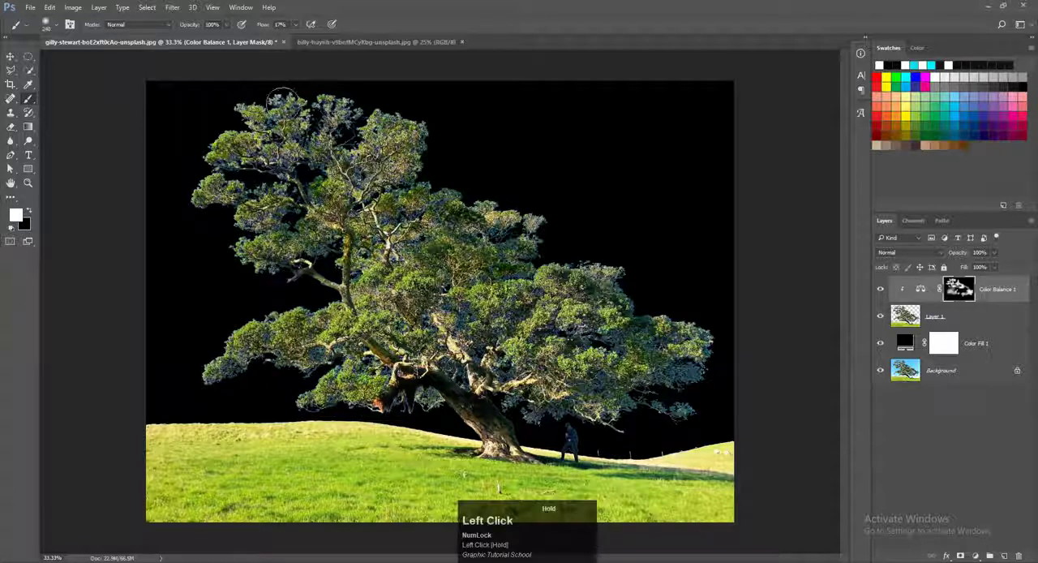
{"action": "left_click_drag", "start_coordinate": [283, 101], "coordinate": [290, 105]}
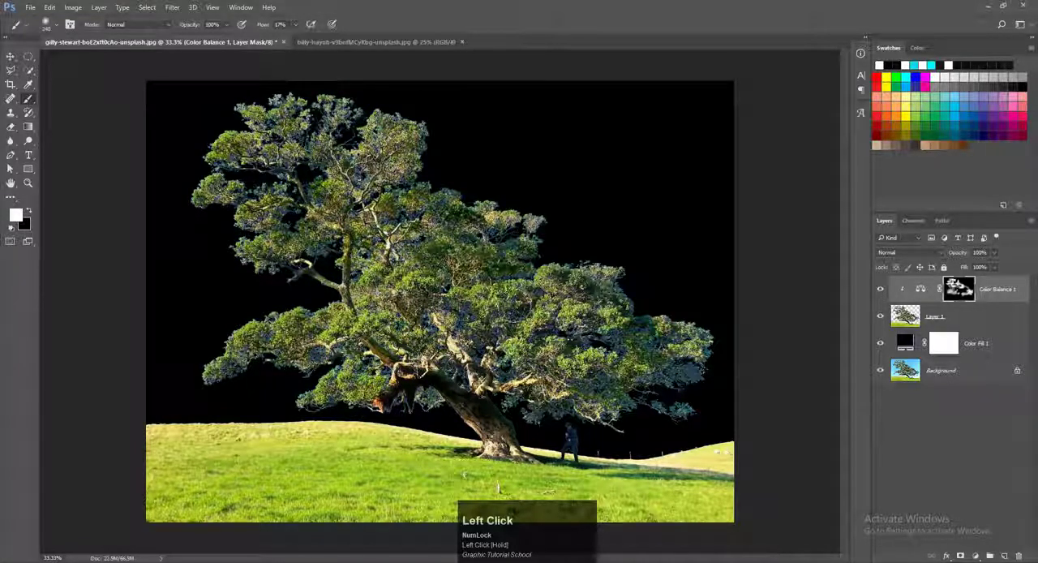
{"action": "left_click", "coordinate": [881, 290]}
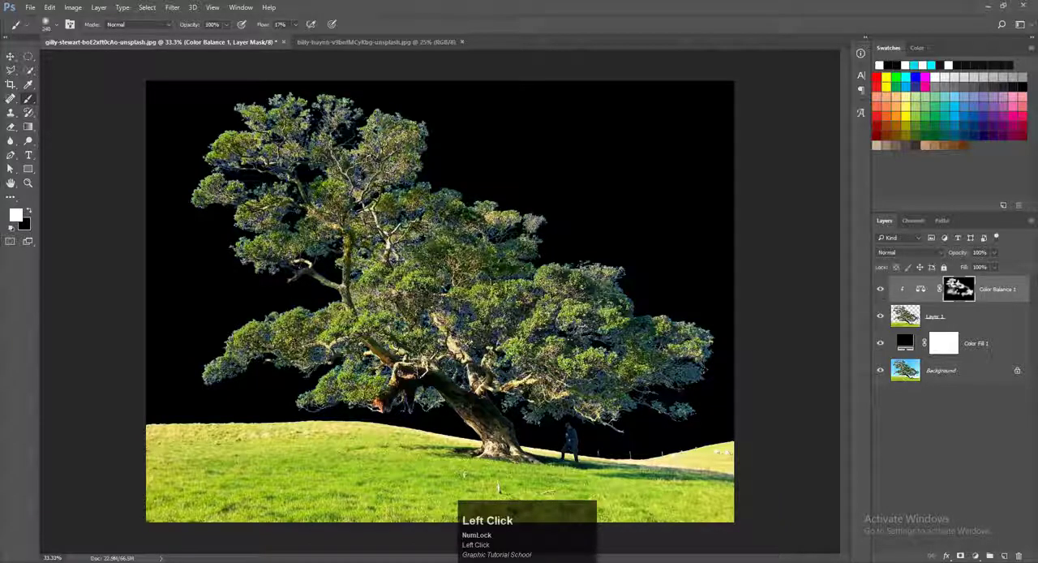
Step: Select the entire cloud photo in its own document and bring it into the tree document as a new layer
{"action": "left_click", "coordinate": [344, 43]}
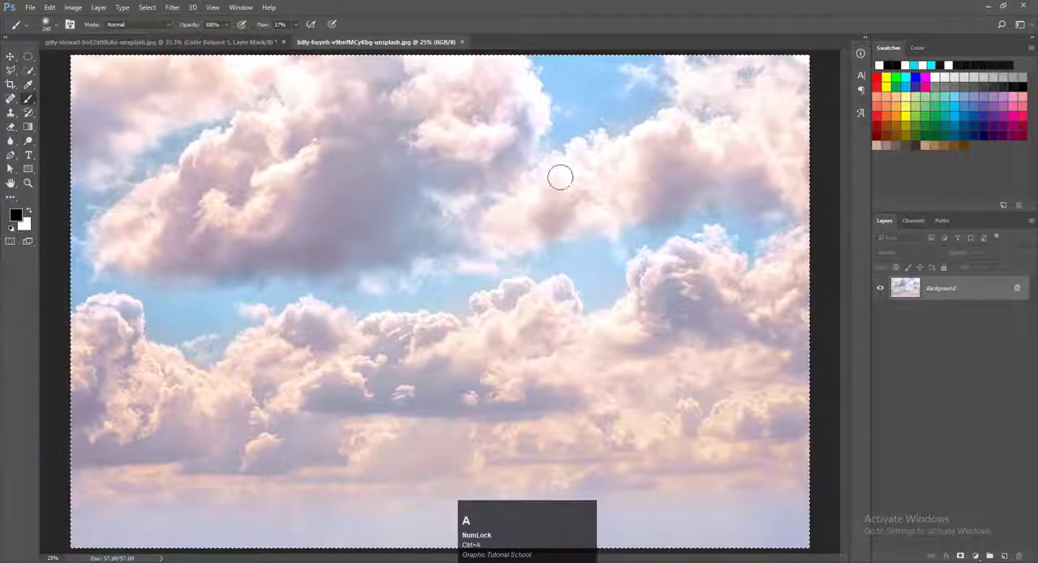
{"action": "key", "text": "ctrl+a"}
{"action": "left_click", "coordinate": [9, 55]}
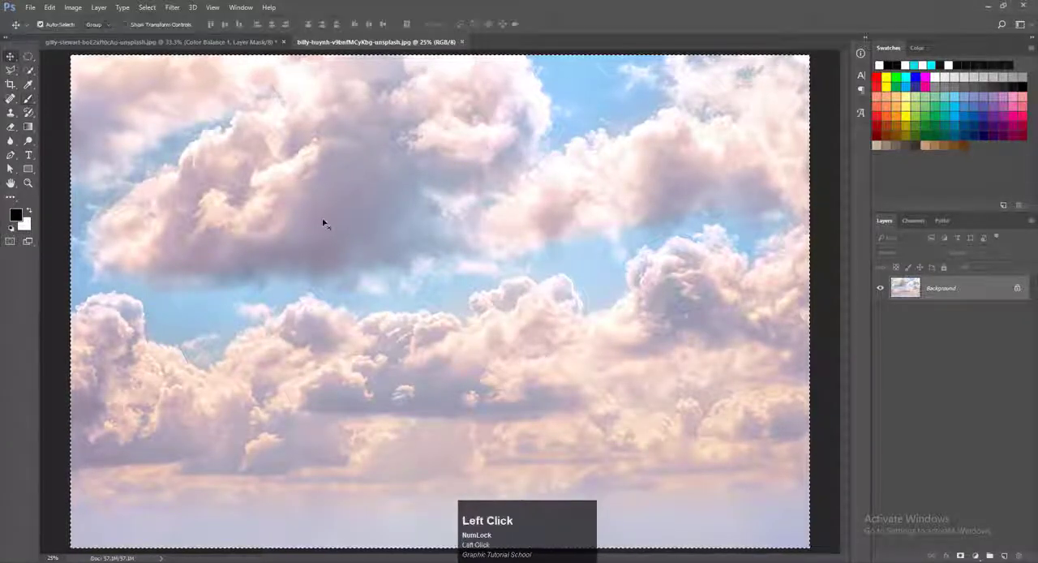
{"action": "key", "text": "ctrl+c"}
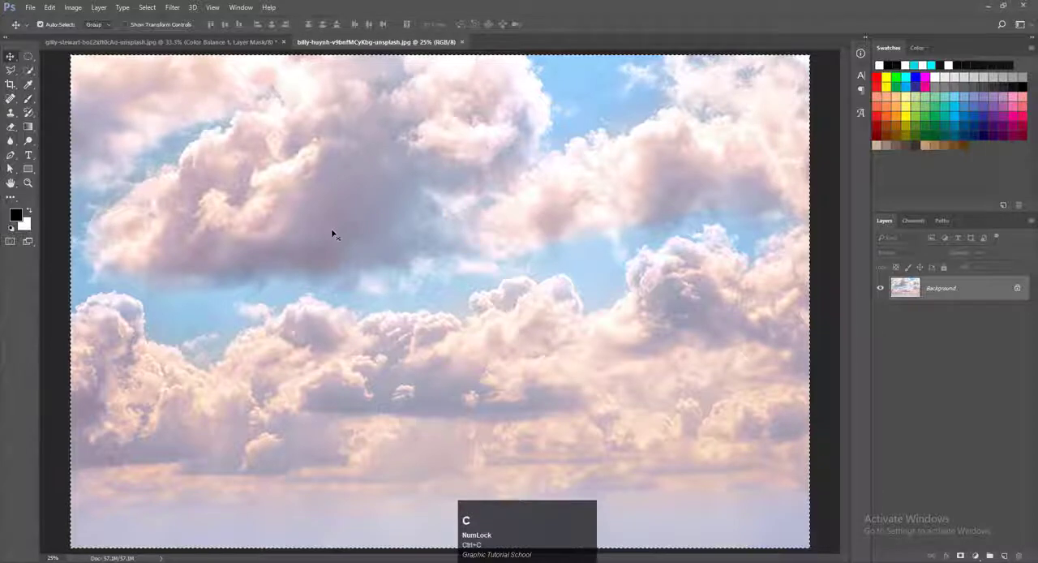
{"action": "left_click_drag", "start_coordinate": [331, 231], "coordinate": [435, 240]}
Step: Move the cloud layer below the tree cutout, Layer 1, and above Color Fill 1
{"action": "scroll", "coordinate": [520, 259], "scroll_direction": "down", "scroll_amount": 1}
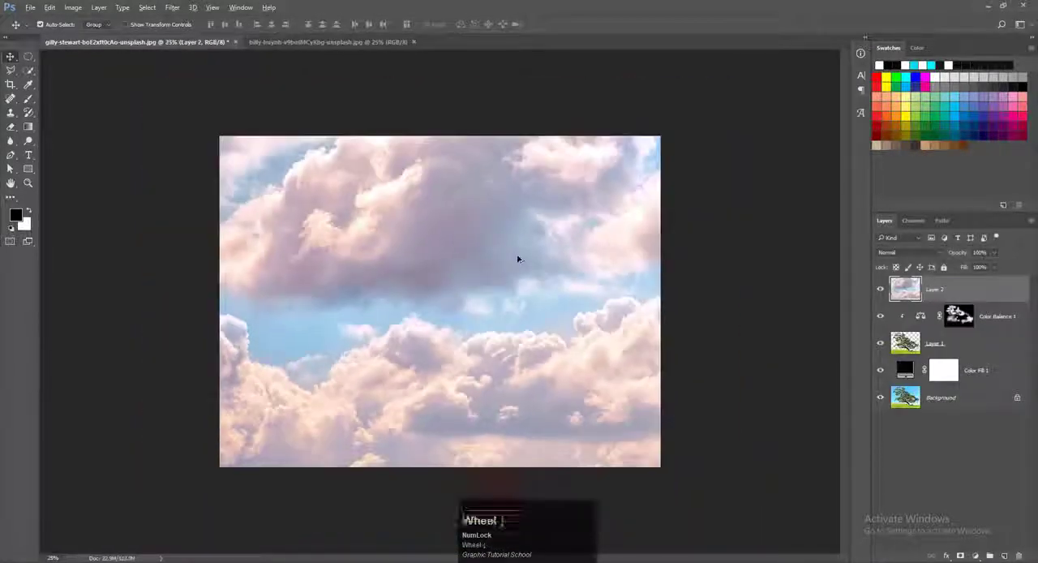
{"action": "mouse_move", "coordinate": [913, 296]}
{"action": "left_mouse_down"}
{"action": "mouse_move", "coordinate": [909, 323]}
{"action": "mouse_move", "coordinate": [909, 295]}
{"action": "left_mouse_up"}
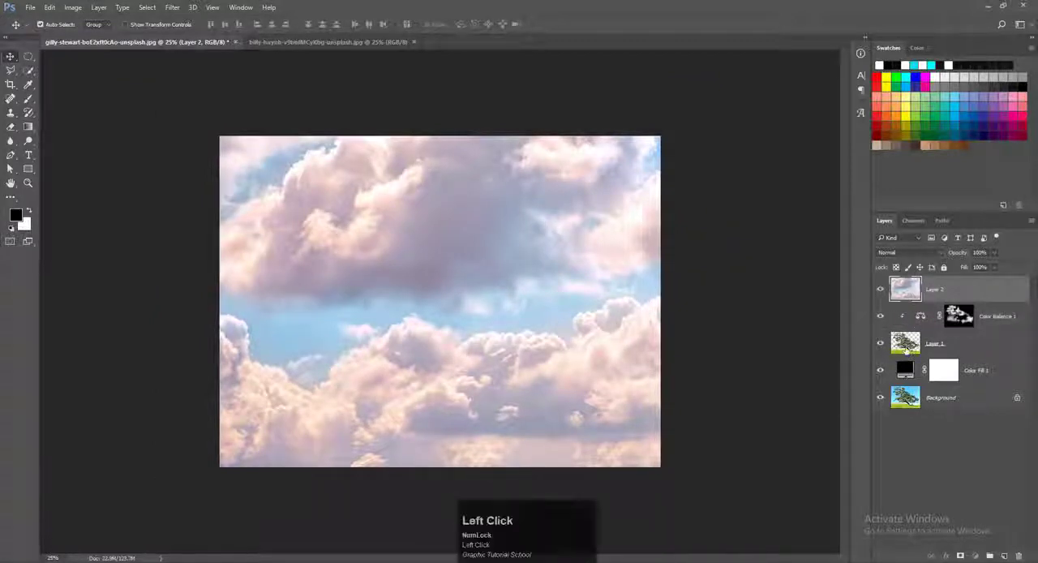
{"action": "mouse_move", "coordinate": [906, 349]}
{"action": "left_mouse_down"}
{"action": "mouse_move", "coordinate": [909, 371]}
{"action": "mouse_move", "coordinate": [913, 357]}
{"action": "left_mouse_up"}
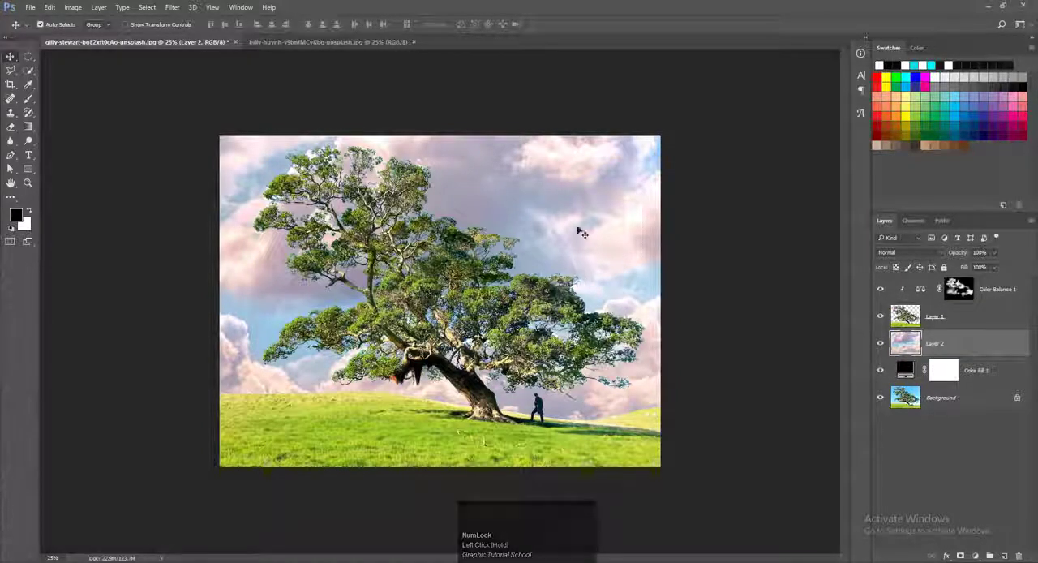
Step: Reselect the Color Balance 1 mask and brush more white over the central and right foliage against the new sky
{"action": "scroll", "coordinate": [435, 228], "scroll_direction": "up", "scroll_amount": 1}
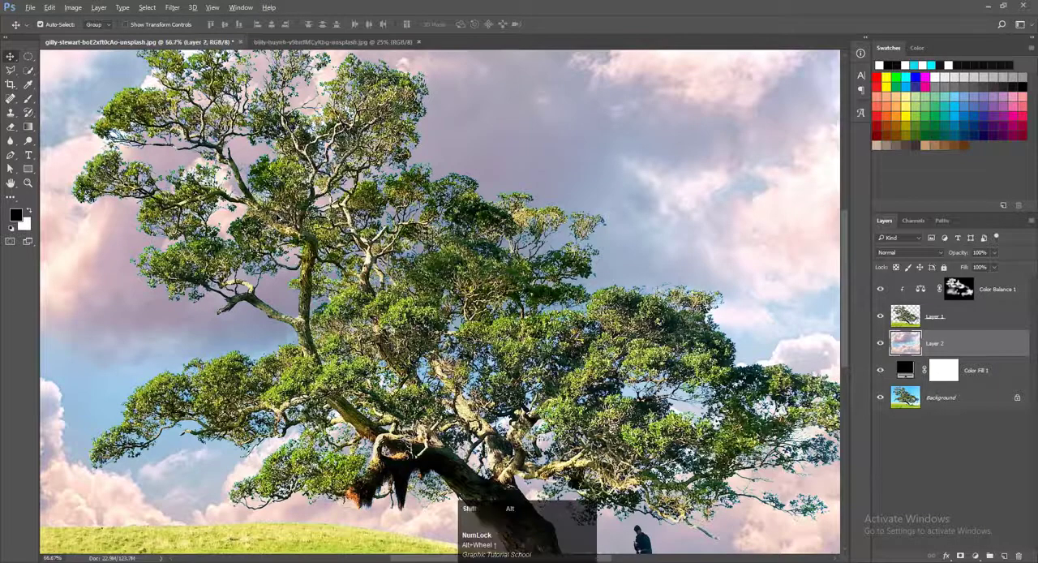
{"action": "scroll", "coordinate": [280, 217], "scroll_direction": "up", "scroll_amount": 1}
{"action": "scroll", "coordinate": [288, 225], "scroll_direction": "down", "scroll_amount": 1}
{"action": "left_click", "coordinate": [956, 288]}
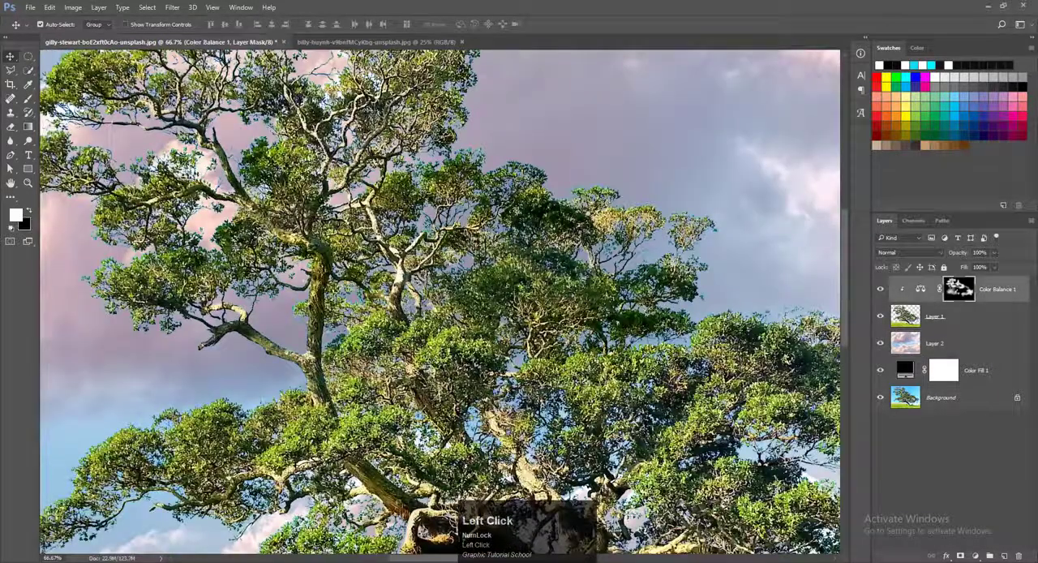
{"action": "left_click", "coordinate": [29, 98]}
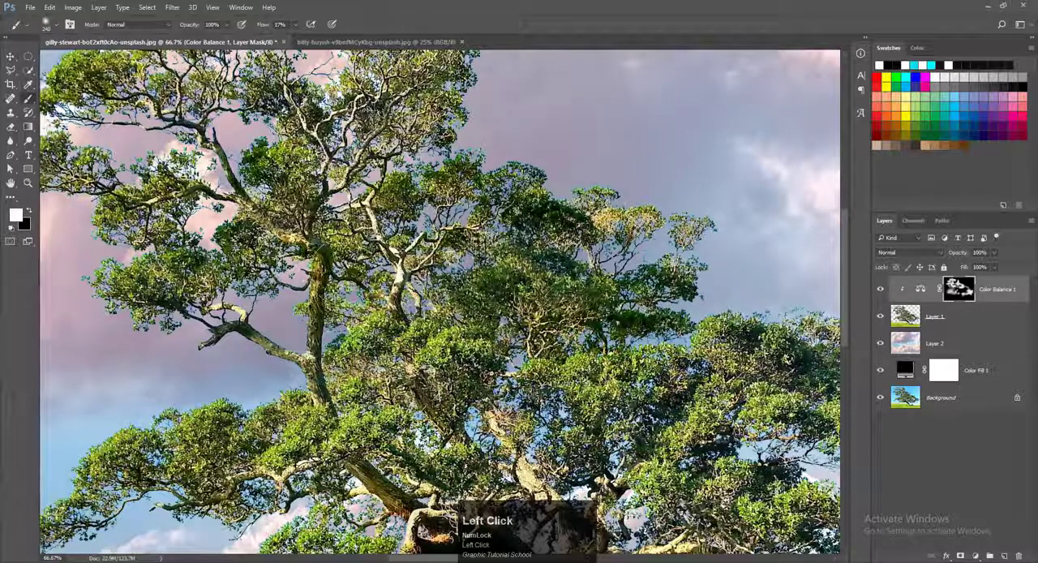
{"action": "mouse_move", "coordinate": [464, 245]}
{"action": "left_mouse_down"}
{"action": "mouse_move", "coordinate": [437, 175]}
{"action": "mouse_move", "coordinate": [420, 189]}
{"action": "mouse_move", "coordinate": [511, 212]}
{"action": "left_mouse_up"}
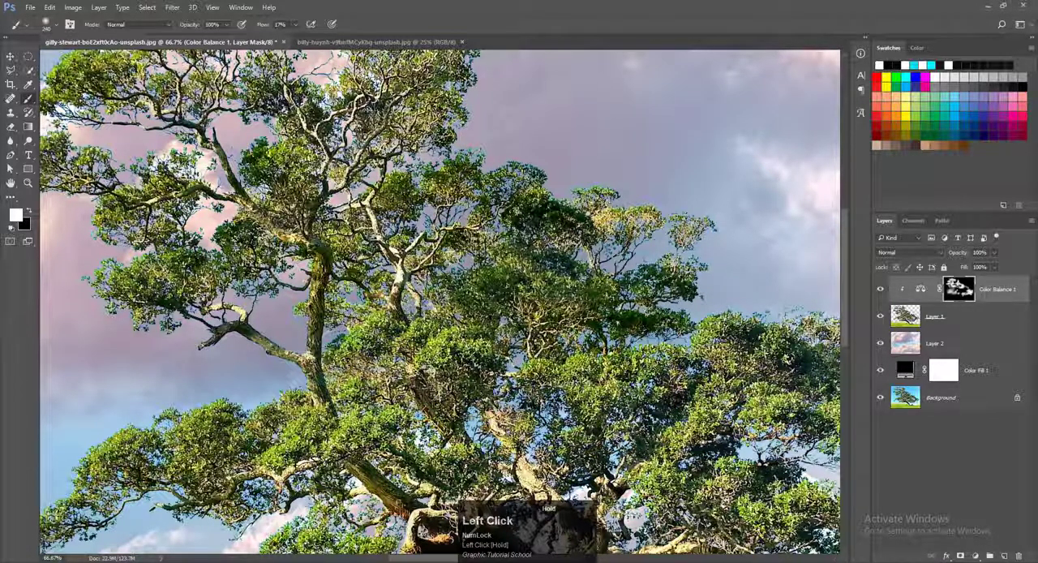
{"action": "scroll", "coordinate": [670, 285], "scroll_direction": "down", "scroll_amount": 2, "text": "alt"}
{"action": "left_click_drag", "start_coordinate": [706, 350], "coordinate": [645, 396]}
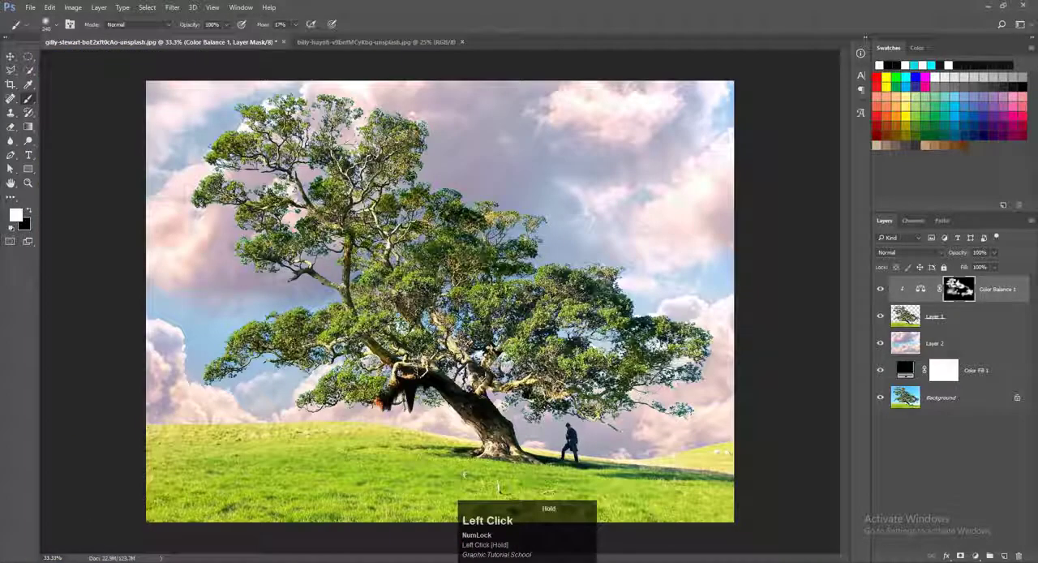
{"action": "left_click_drag", "start_coordinate": [392, 389], "coordinate": [406, 385]}
Step: Move the cloud layer upward behind the tree so its lower clouds and haze sit above the hill
{"action": "key", "text": "v"}
{"action": "mouse_move", "coordinate": [644, 185]}
{"action": "left_mouse_down"}
{"action": "mouse_move", "coordinate": [644, 102]}
{"action": "mouse_move", "coordinate": [635, 204]}
{"action": "mouse_move", "coordinate": [625, 134]}
{"action": "mouse_move", "coordinate": [625, 202]}
{"action": "left_mouse_up"}
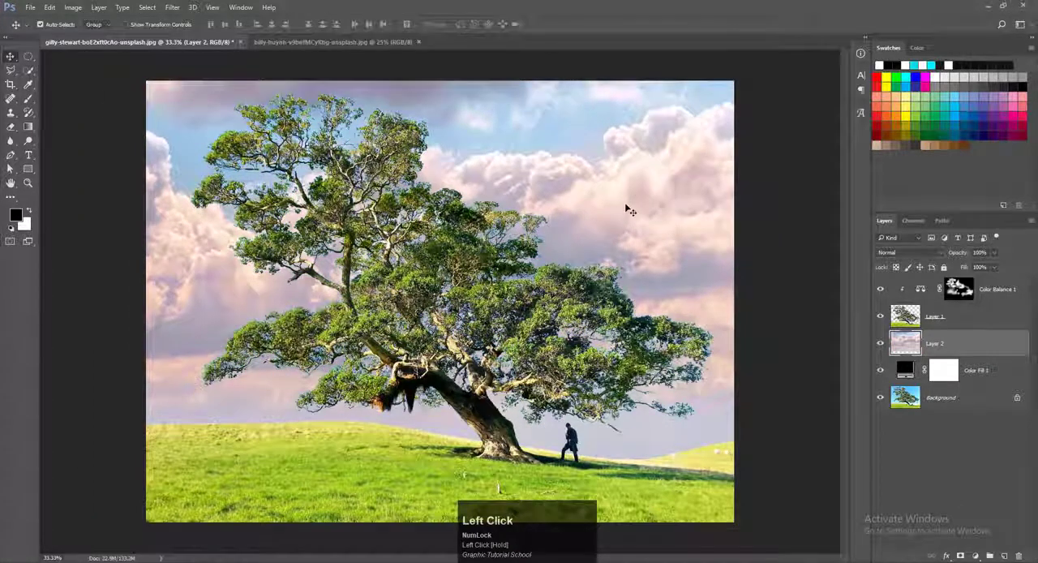
{"action": "key", "text": "shift"}
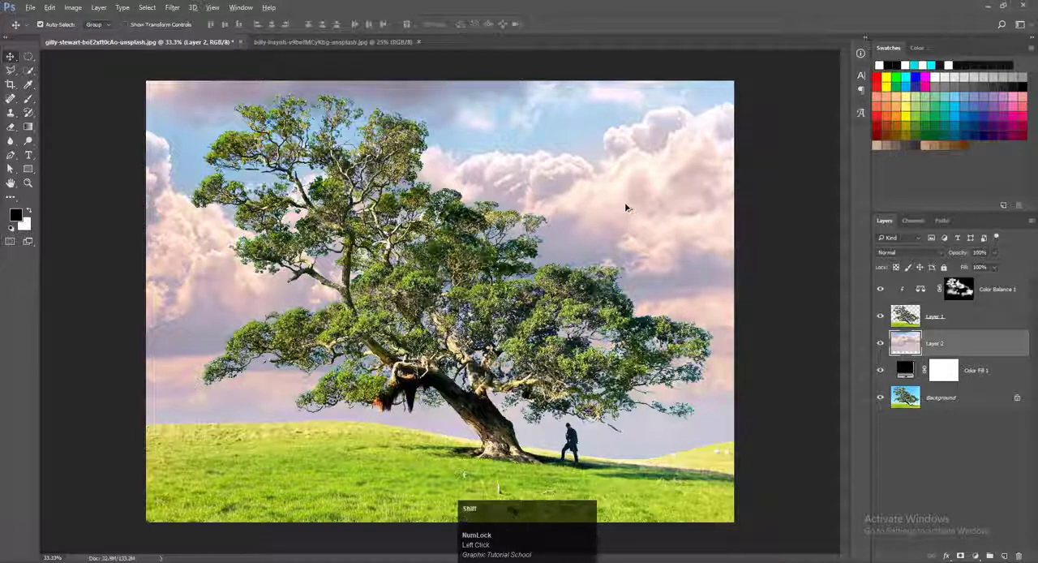
Step: Delete the black Color Fill 1 layer and reselect the cloud layer
{"action": "left_click", "coordinate": [904, 372]}
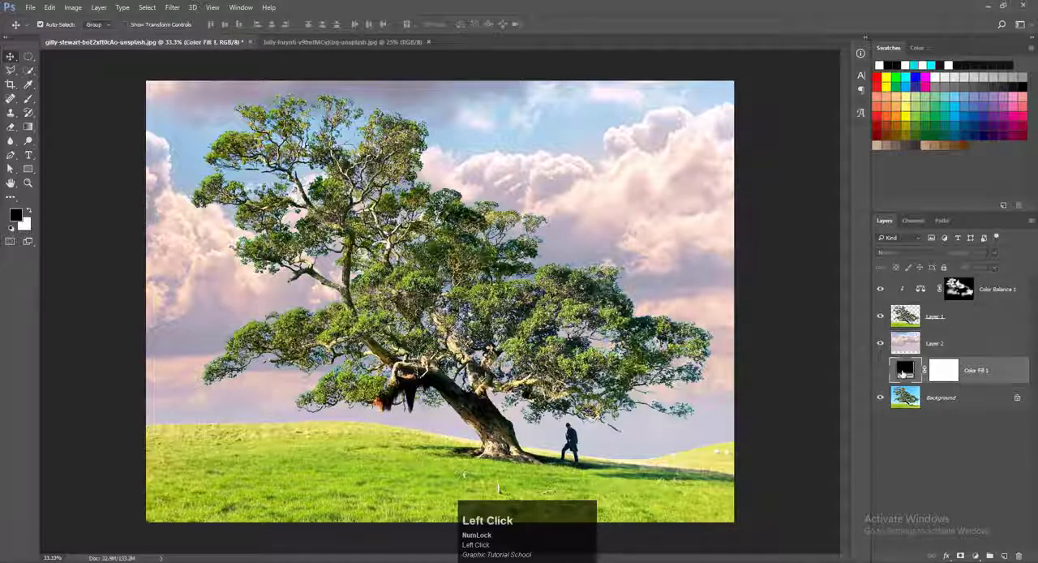
{"action": "left_click_drag", "start_coordinate": [903, 372], "coordinate": [1019, 556]}
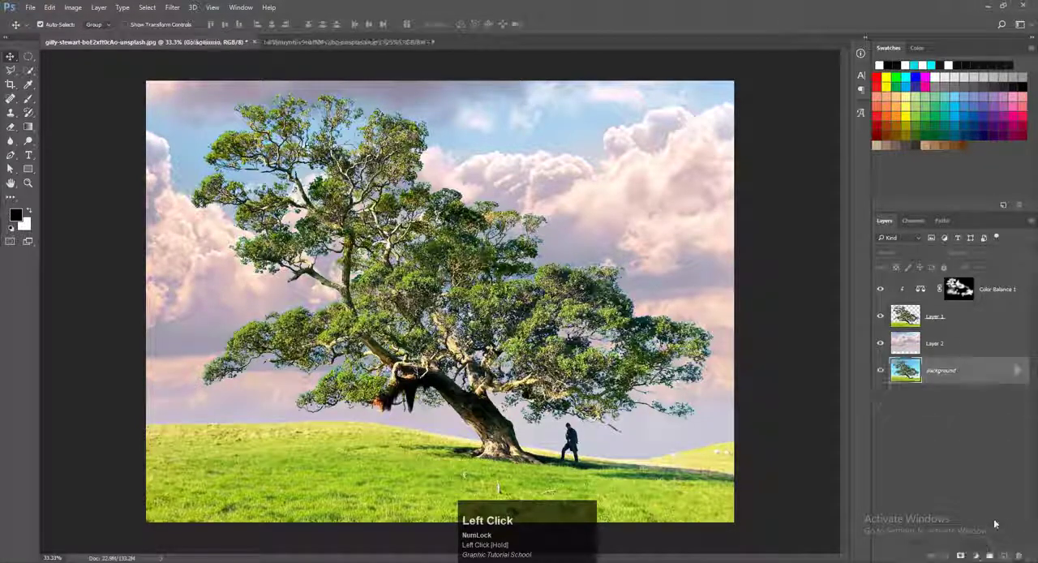
{"action": "left_click", "coordinate": [635, 178]}
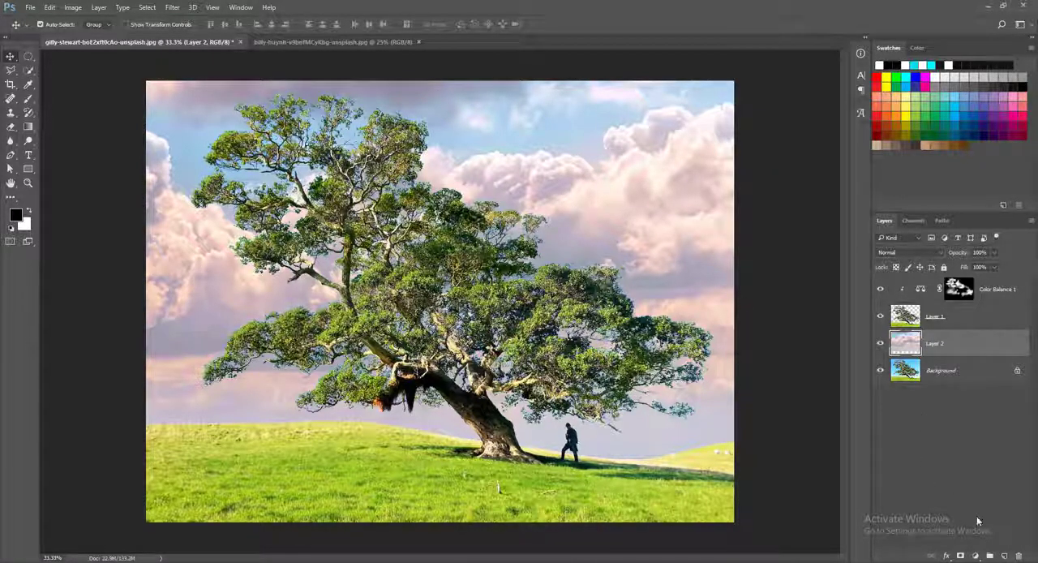
Step: Add a Brightness/Contrast adjustment above the cloud layer with brightness 15 and contrast -7
{"action": "left_click", "coordinate": [975, 555]}
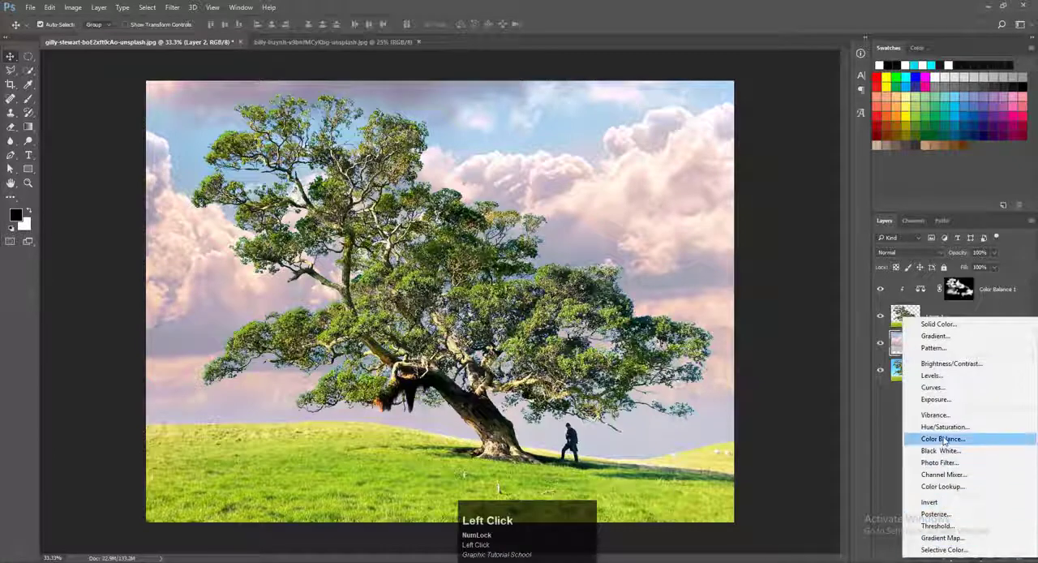
{"action": "left_click", "coordinate": [951, 363]}
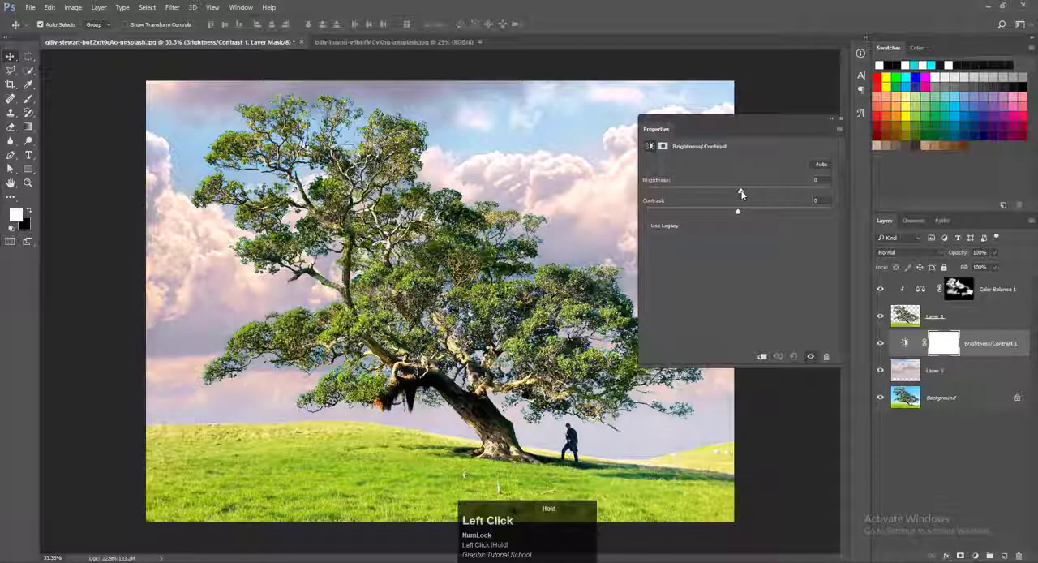
{"action": "left_click_drag", "start_coordinate": [741, 193], "coordinate": [748, 195]}
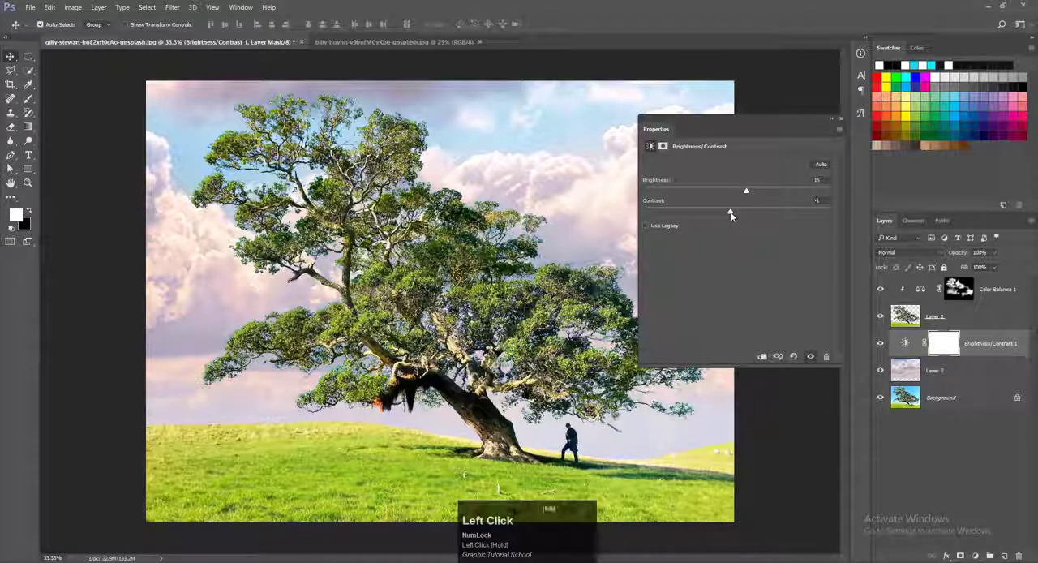
Step: Compare the sky with its previous state, clip the Brightness/Contrast adjustment to the cloud layer and close its properties
{"action": "left_click", "coordinate": [777, 361]}
{"action": "left_click", "coordinate": [778, 361]}
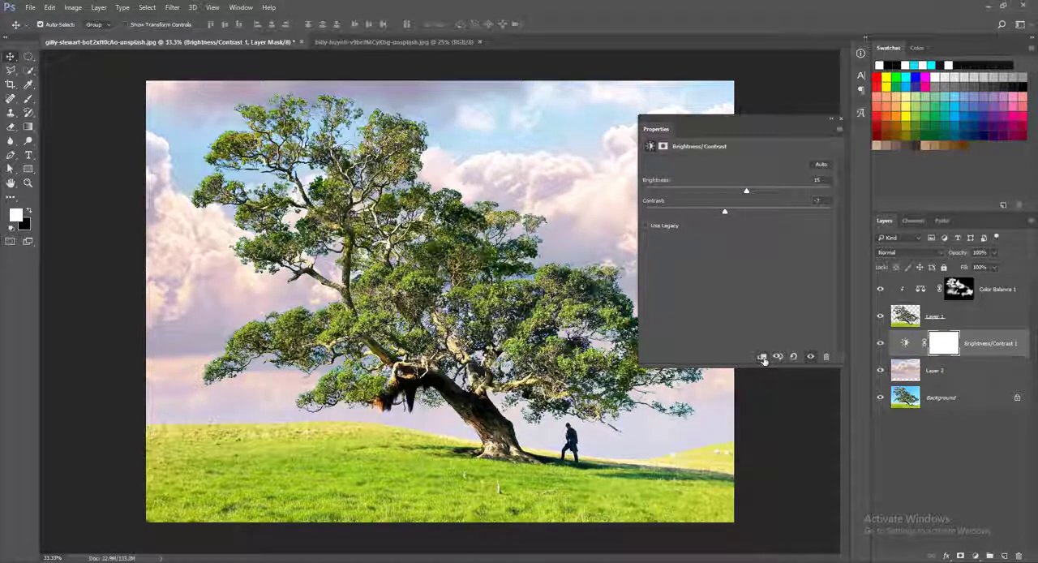
{"action": "left_click", "coordinate": [762, 358]}
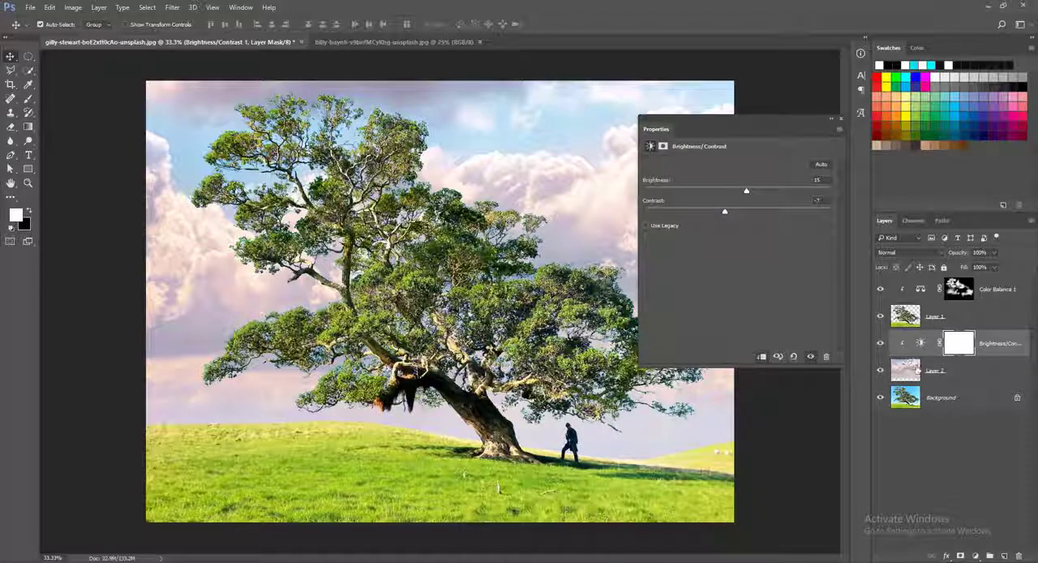
{"action": "left_click", "coordinate": [841, 118]}
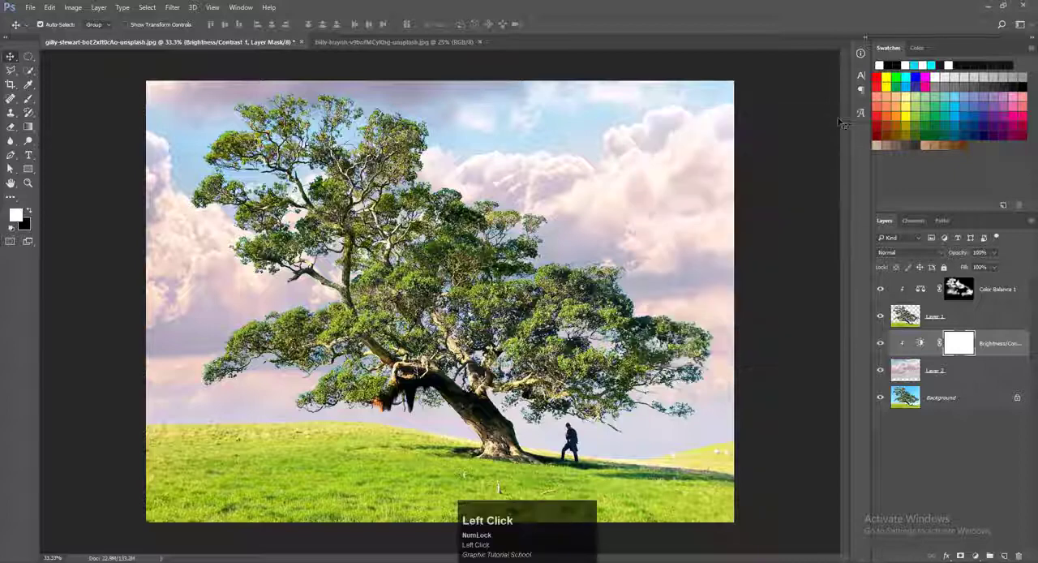